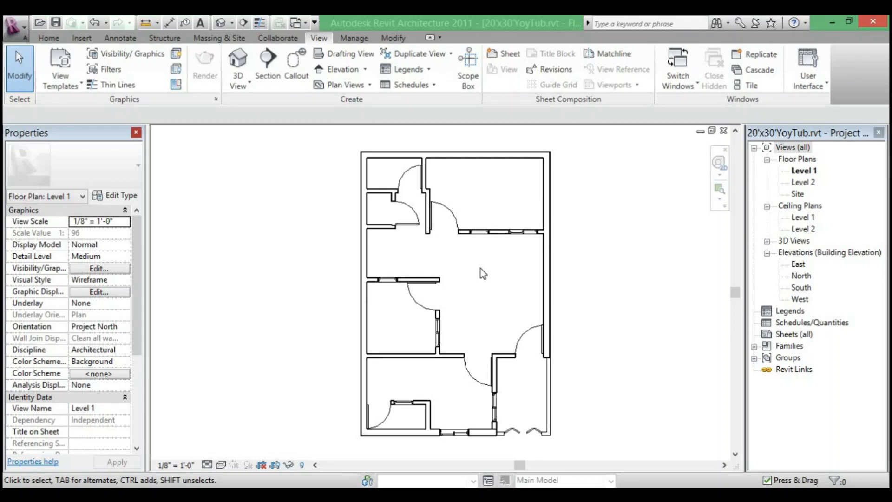
# Examine the room, door and window layout of the Level 1 floor plan, focusing on the upper bedroom
pyautogui.hotkey('alt', 'h')
pyautogui.scroll(3, 502, 249)
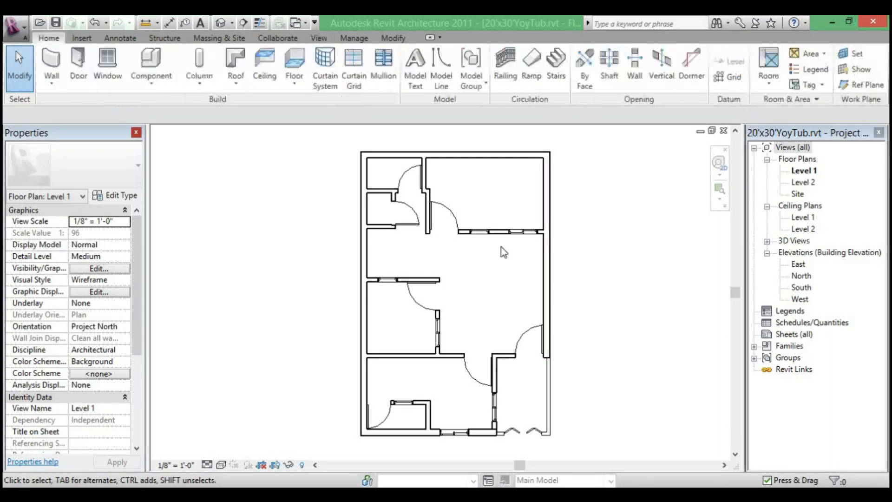
pyautogui.scroll(-5, 493, 242)
pyautogui.scroll(5, 441, 195)
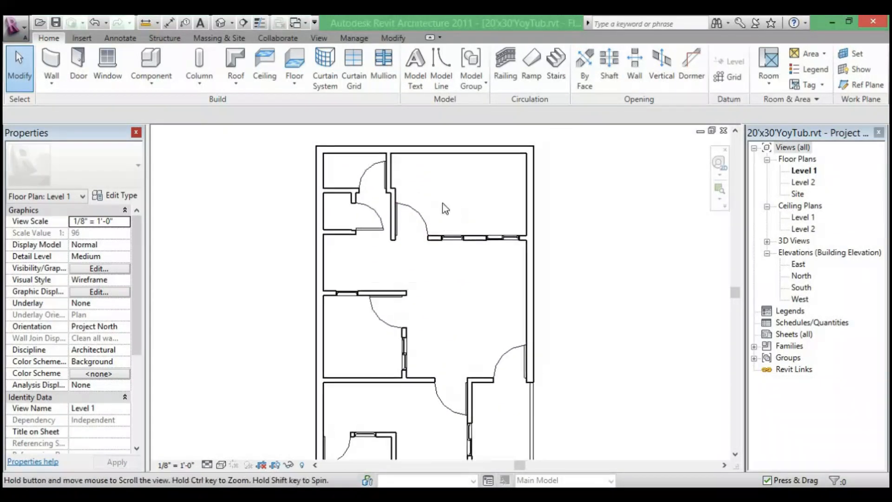
pyautogui.scroll(-3, 464, 200)
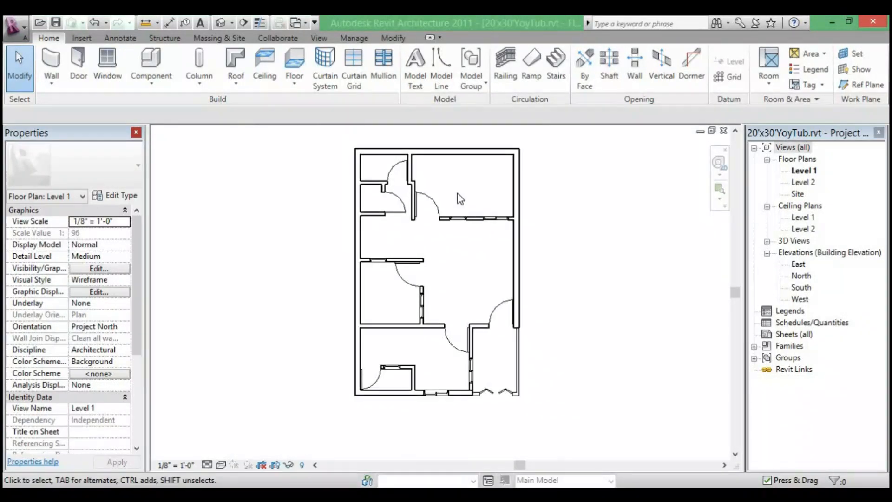
pyautogui.scroll(4, 469, 191)
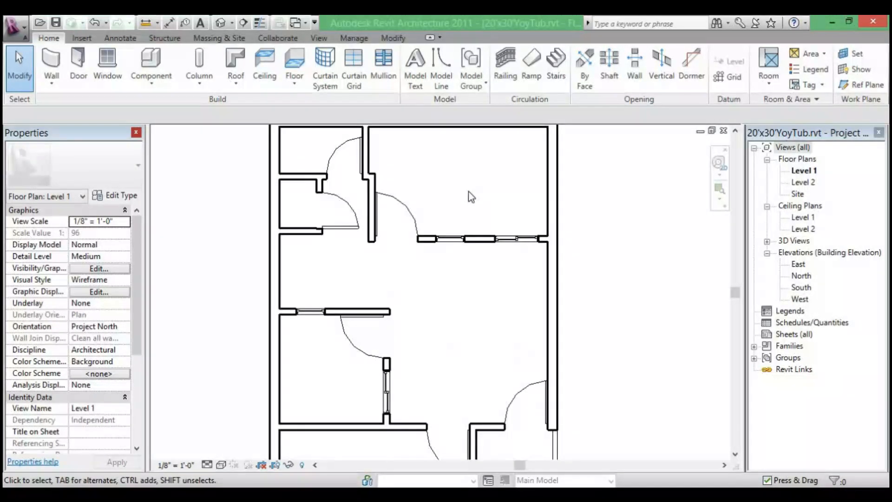
pyautogui.moveTo(469, 191); pyautogui.dragTo(456, 222, button='middle')
pyautogui.scroll(3, 399, 191)
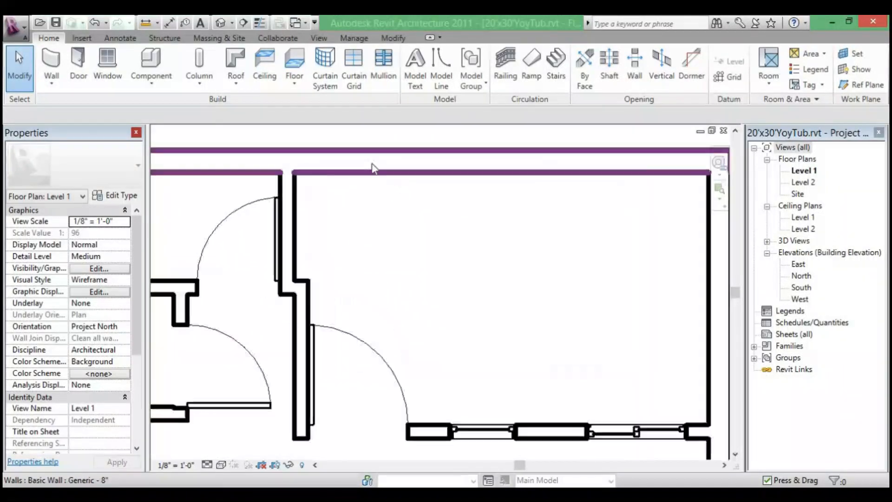
pyautogui.scroll(-3, 348, 266)
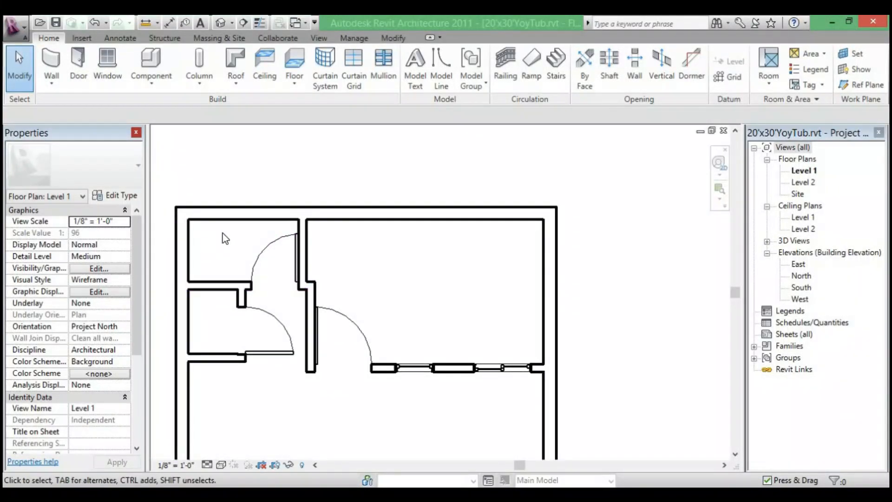
pyautogui.moveTo(327, 189); pyautogui.dragTo(403, 143, button='middle')
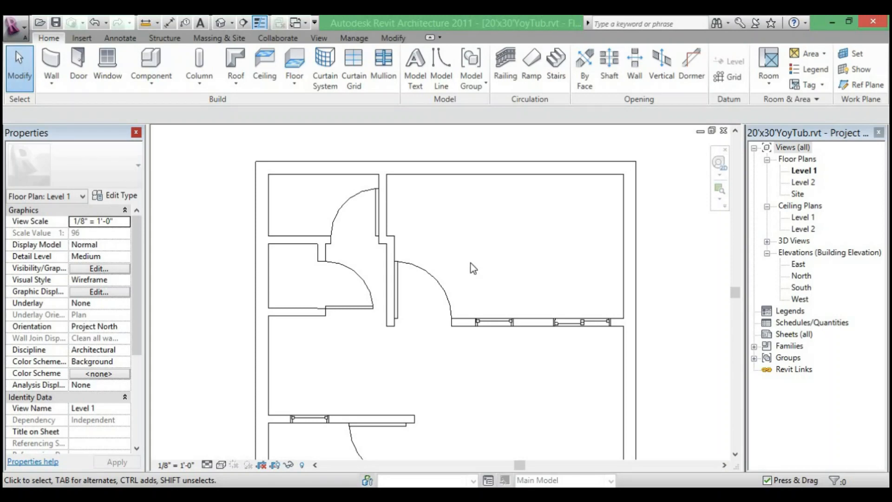
pyautogui.scroll(-2, 471, 266)
pyautogui.moveTo(471, 263); pyautogui.dragTo(390, 241, button='middle')
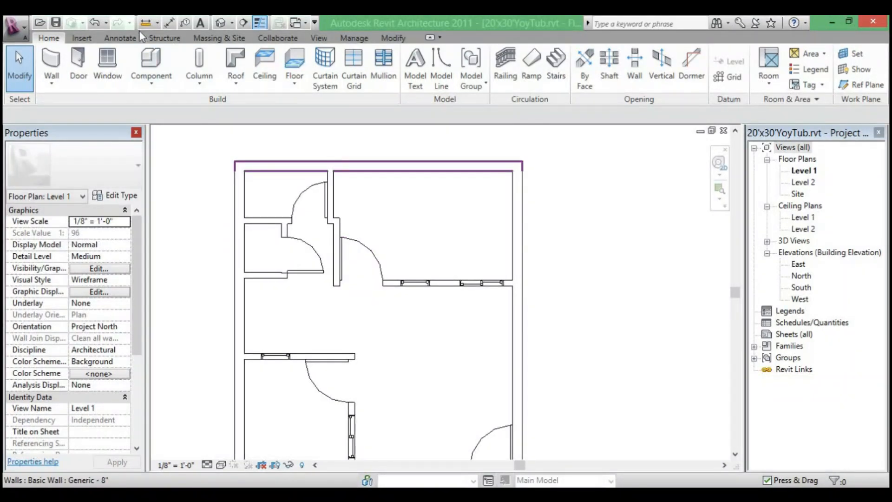
# Start placing a component and browse the component types already available in the project
pyautogui.click(138, 81)
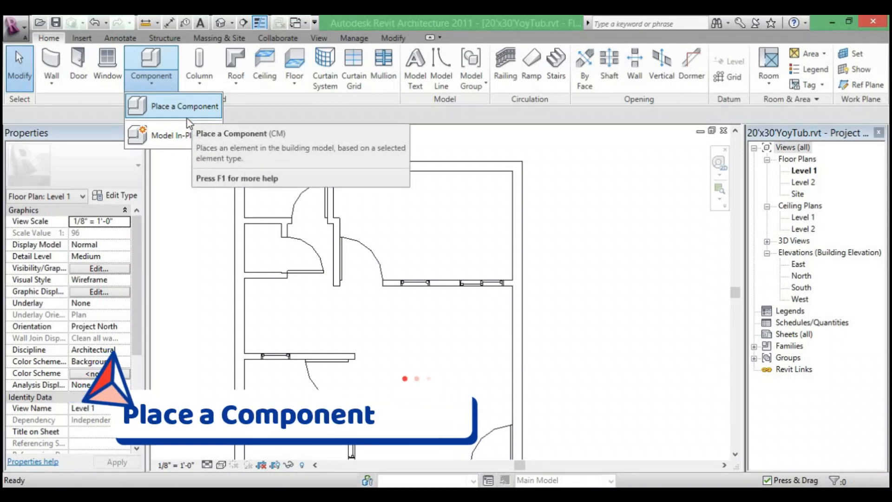
pyautogui.click(182, 119)
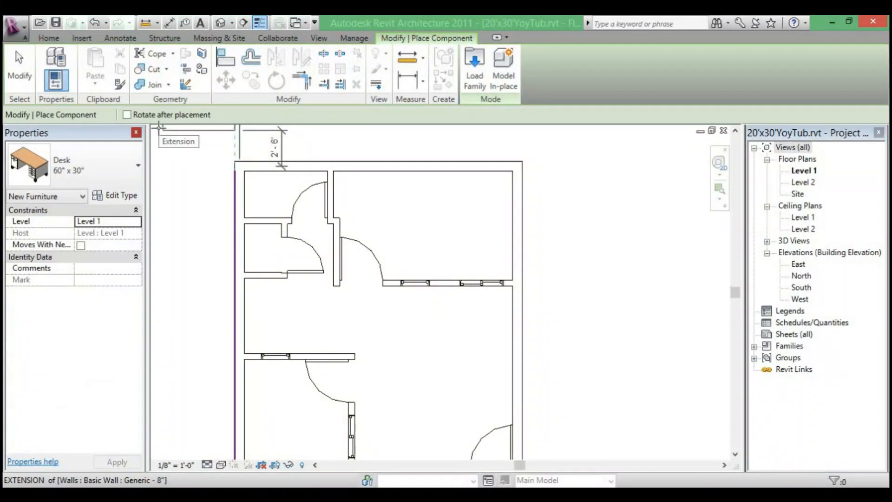
pyautogui.click(130, 157)
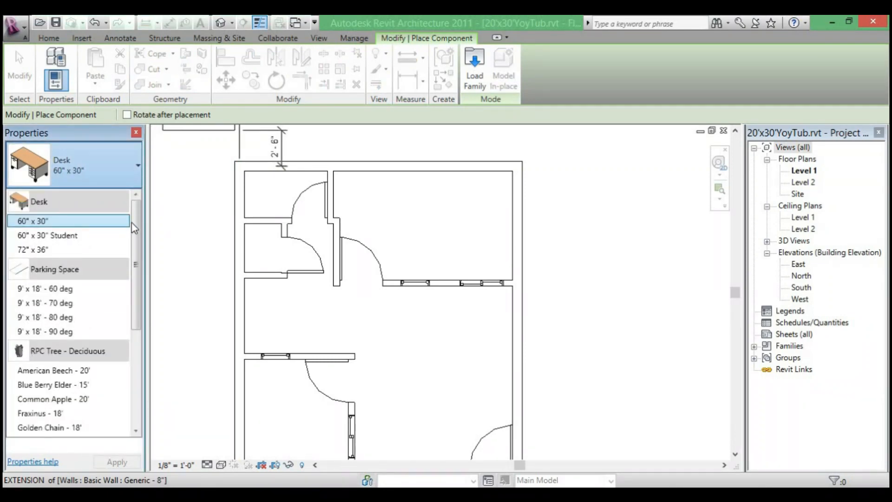
pyautogui.moveTo(134, 222)
pyautogui.mouseDown()
pyautogui.moveTo(137, 333)
pyautogui.moveTo(145, 200)
pyautogui.moveTo(183, 163)
pyautogui.mouseUp()
pyautogui.click(403, 147)
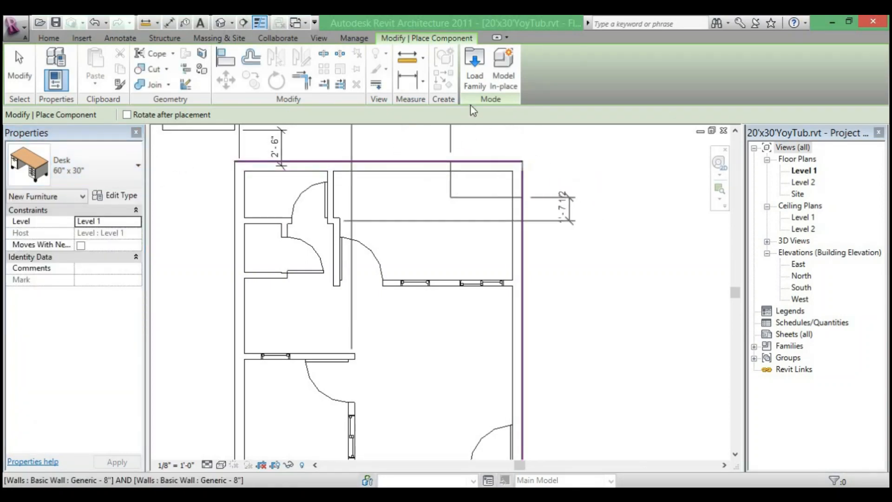
# Load the Bed-Box family from the Furniture folder of the Imperial Library
pyautogui.click(472, 88)
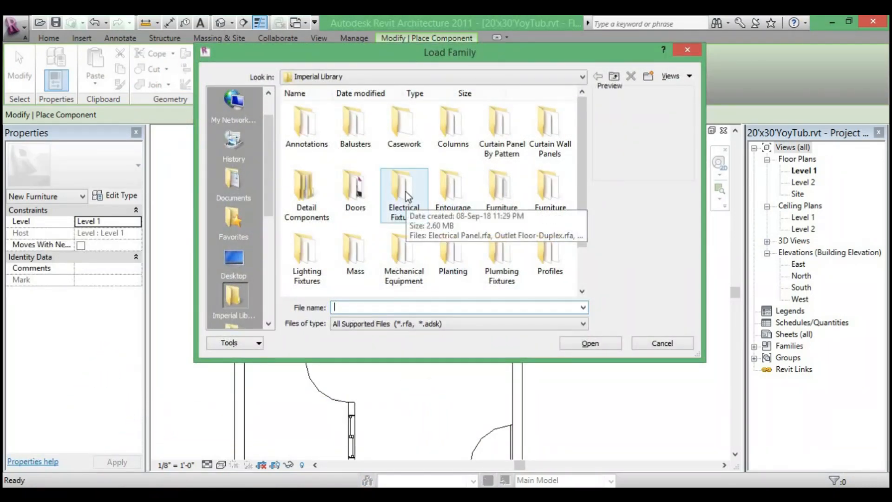
pyautogui.doubleClick(507, 197)
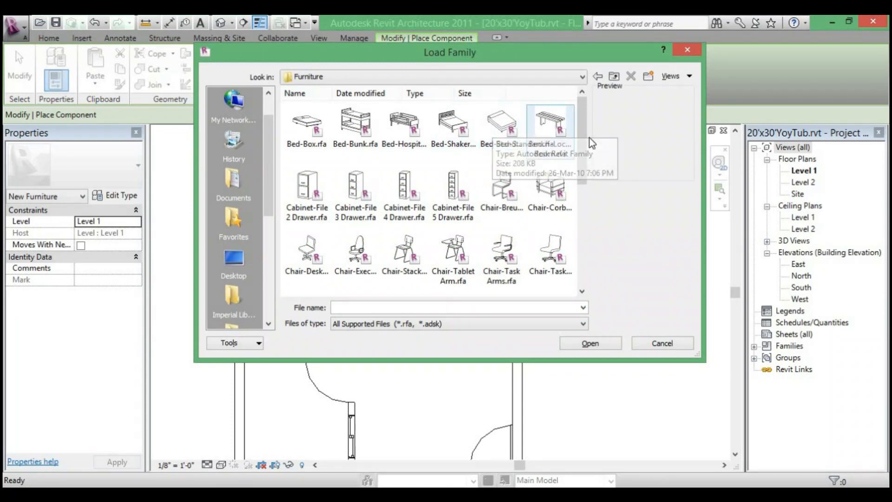
pyautogui.moveTo(582, 159); pyautogui.dragTo(515, 110)
pyautogui.click(465, 124)
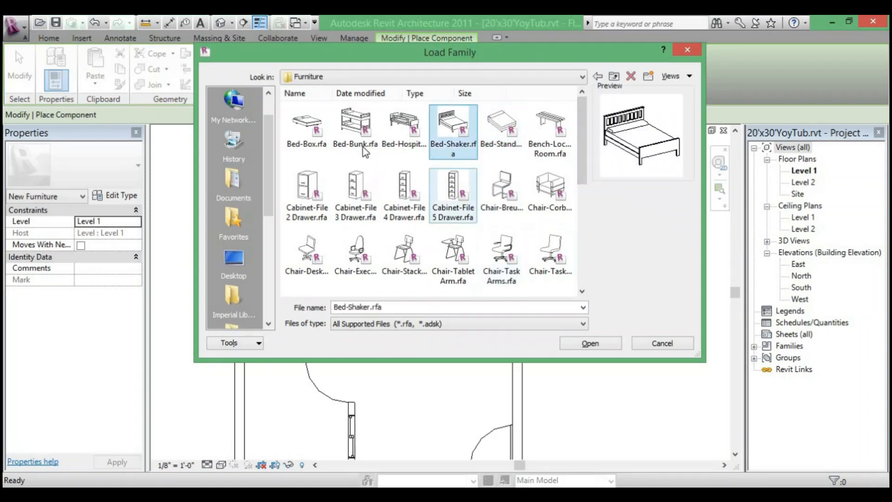
pyautogui.click(314, 140)
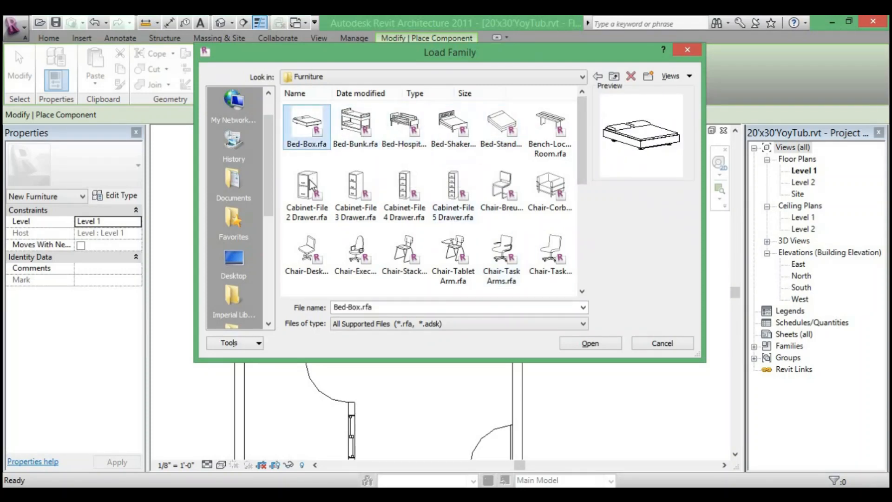
pyautogui.click(587, 344)
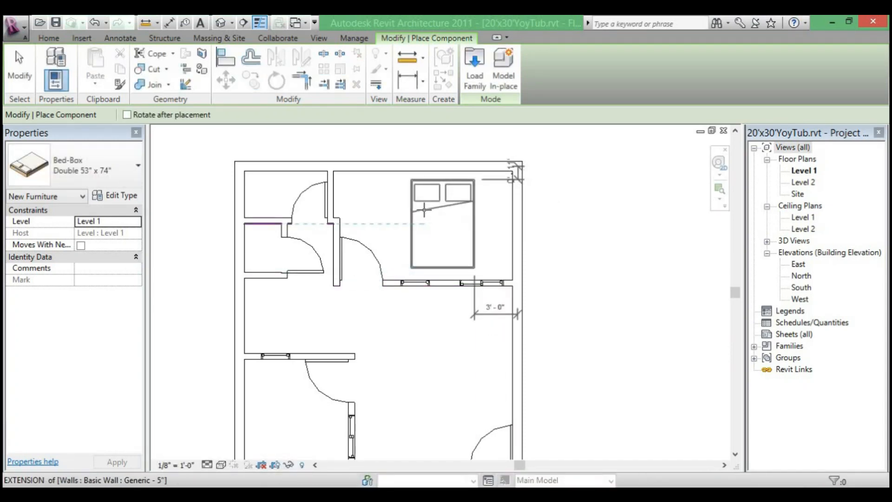
# Place the Double 53" x 74" Bed-Box in the upper bedroom's top-right corner, rotated so its pillows face the right exterior wall
pyautogui.scroll(1, 424, 210)
pyautogui.press('space')
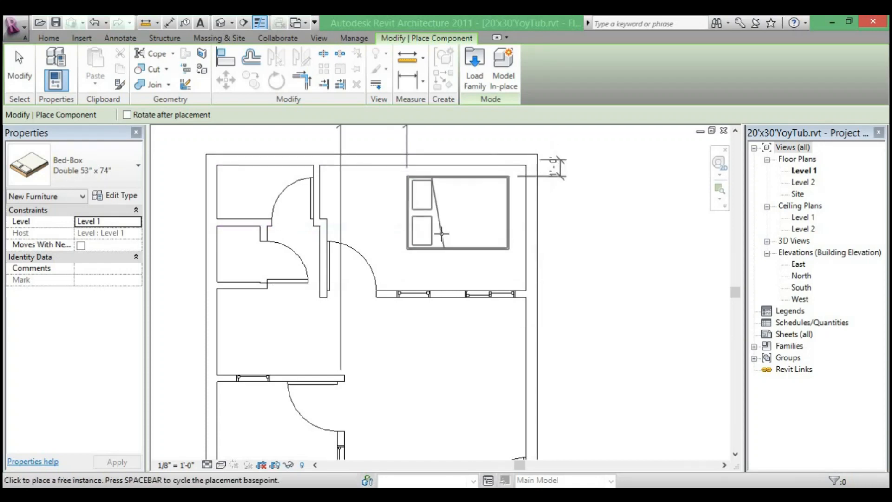
pyautogui.press('space')
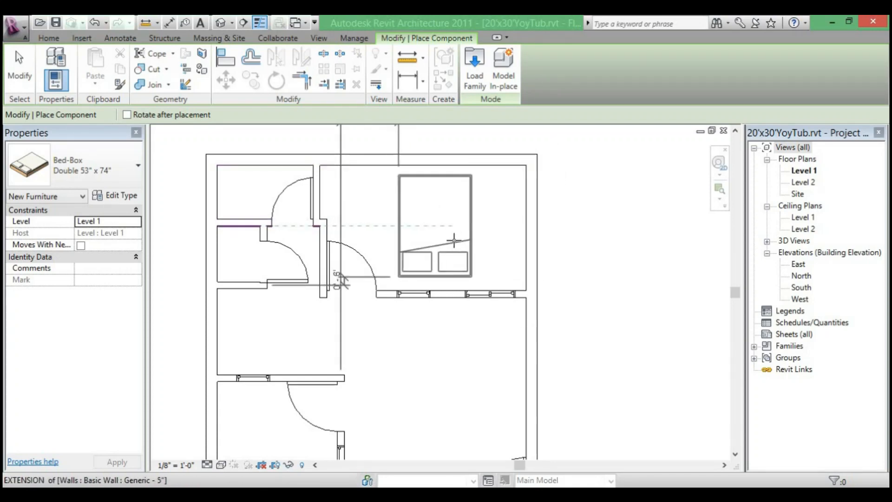
pyautogui.press('space')
pyautogui.press('space')
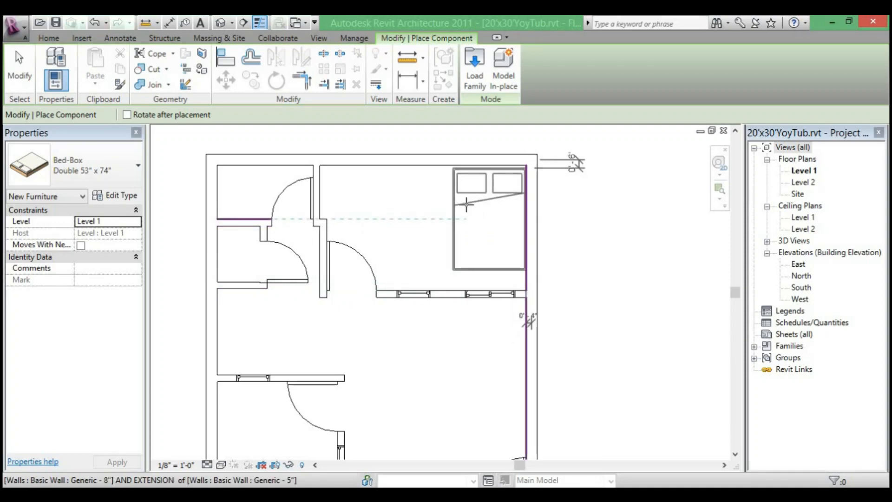
pyautogui.press('space')
pyautogui.press('space')
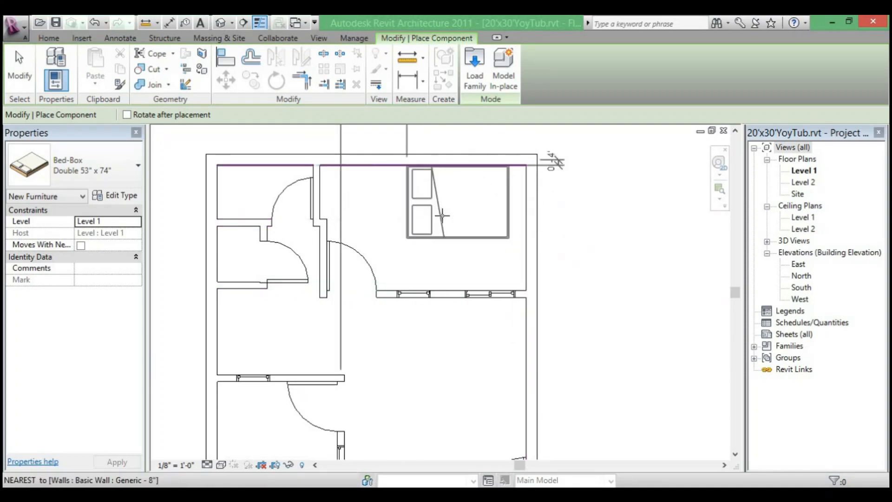
pyautogui.press('space')
pyautogui.press('space')
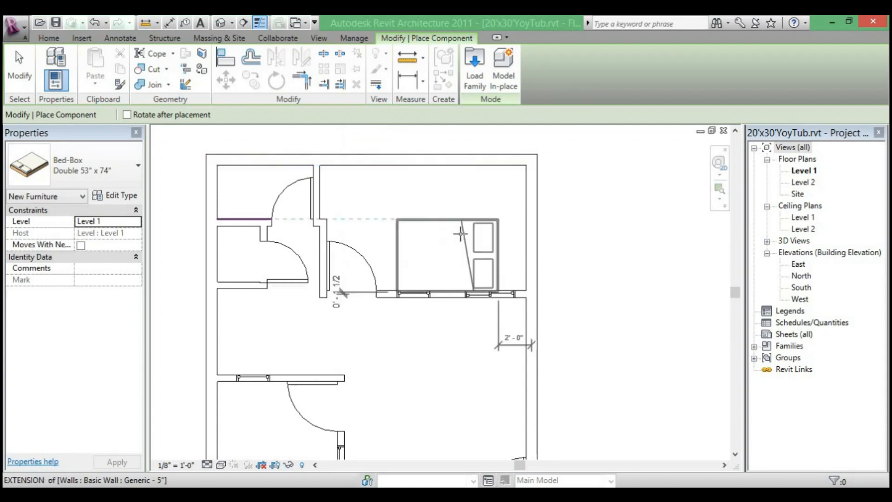
pyautogui.scroll(2, 483, 187)
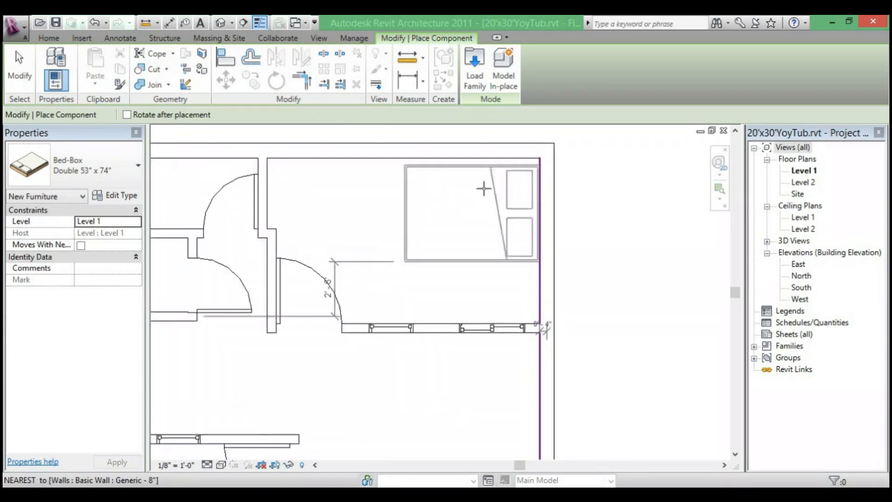
pyautogui.click(484, 185)
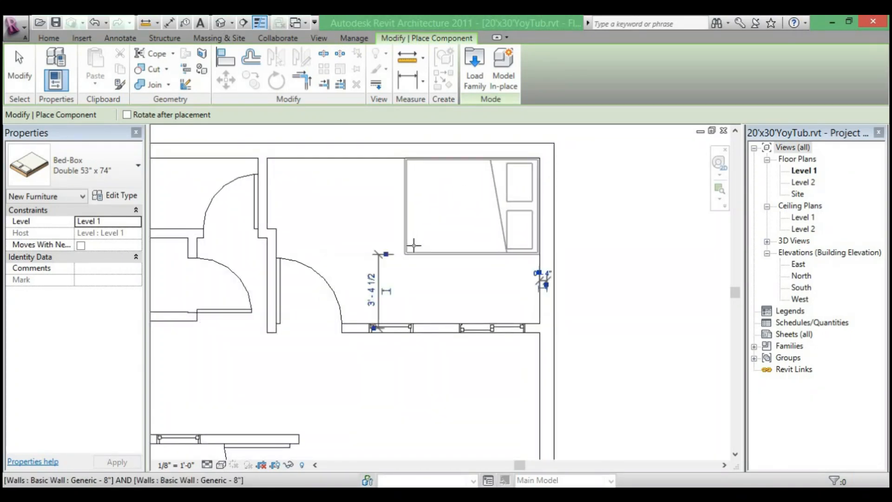
# Place a second Double 53" x 74" Bed-Box in the lower bedroom, pillows against the bottom window wall and one side along the small room's wall
pyautogui.scroll(-3, 544, 297)
pyautogui.scroll(-4, 544, 297)
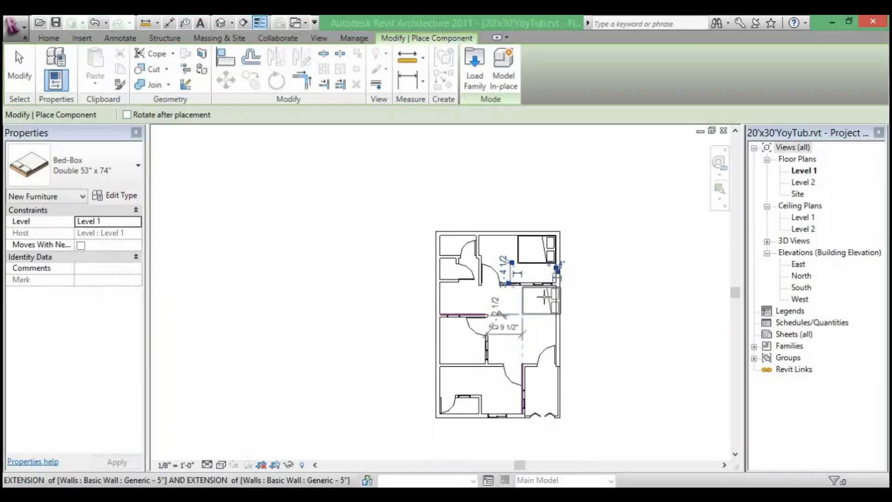
pyautogui.moveTo(529, 317); pyautogui.dragTo(516, 255, button='middle')
pyautogui.scroll(1, 492, 326)
pyautogui.scroll(3, 497, 320)
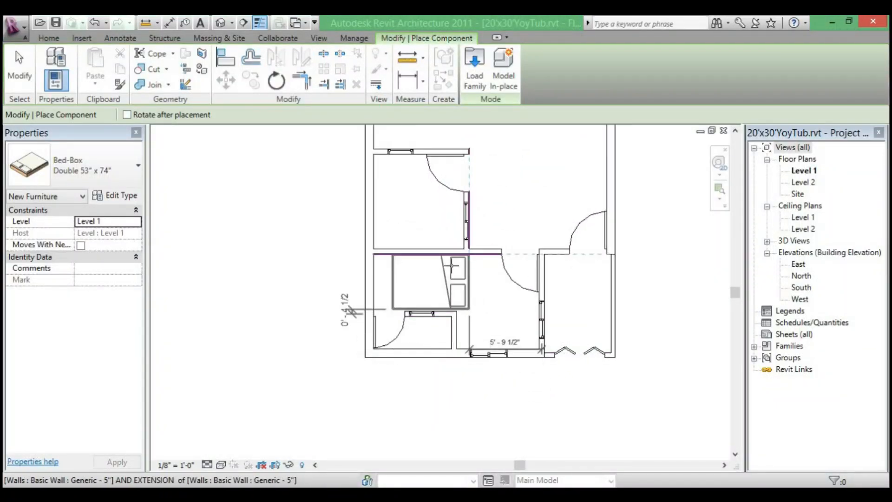
pyautogui.press('space')
pyautogui.press('space')
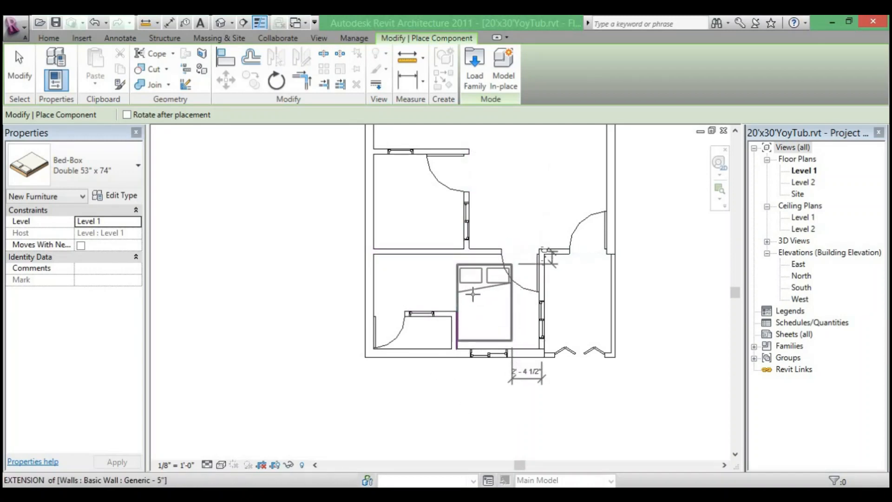
pyautogui.press('space')
pyautogui.press('space')
pyautogui.press('space')
pyautogui.press('space')
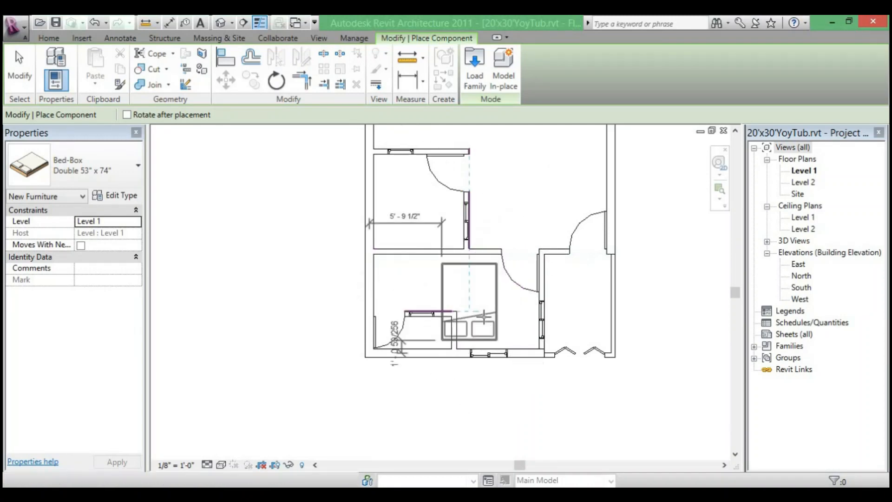
pyautogui.scroll(2, 495, 317)
pyautogui.click(495, 317)
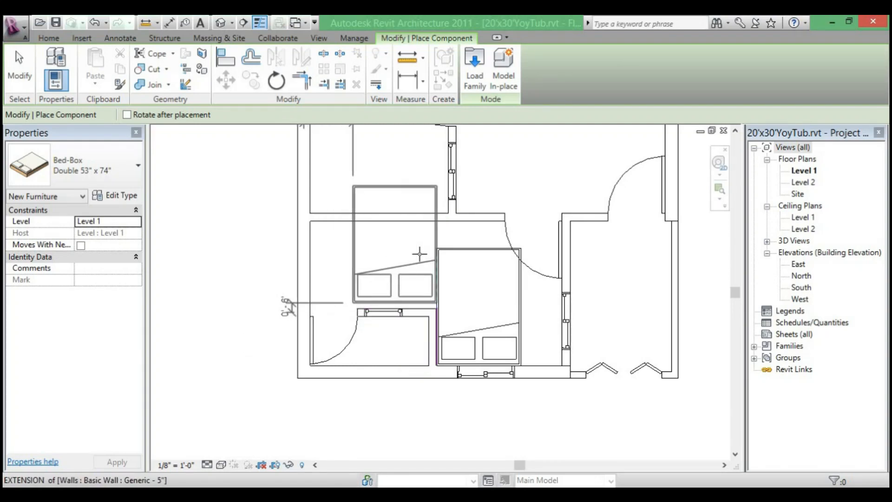
pyautogui.press('Escape')
pyautogui.press('Escape')
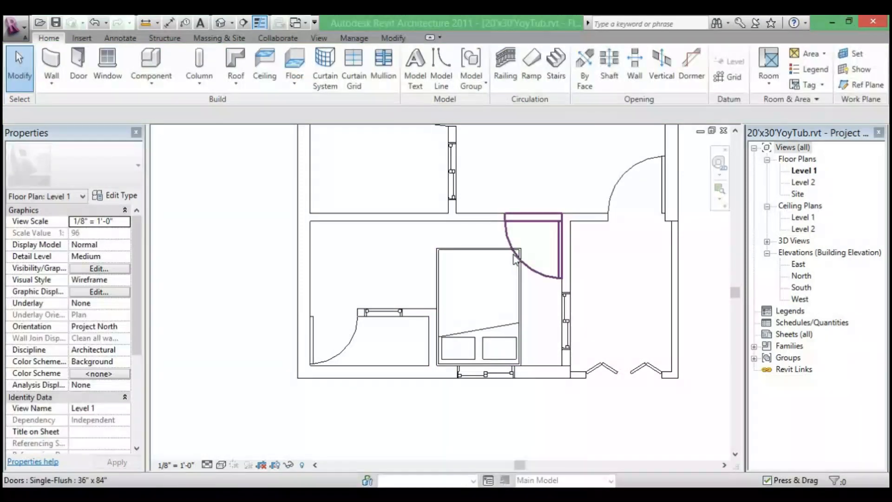
# Check where the lower bedroom's bed overlaps the door swing and duplicate the bed's type, accepting the suggested name
pyautogui.scroll(2, 525, 260)
pyautogui.scroll(1, 525, 260)
pyautogui.scroll(-3, 520, 254)
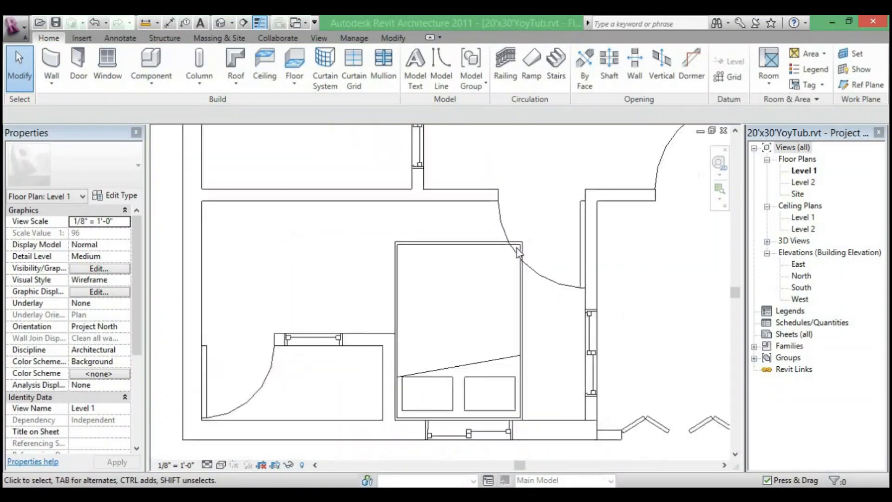
pyautogui.click(436, 250)
pyautogui.scroll(2, 588, 247)
pyautogui.scroll(-1, 422, 280)
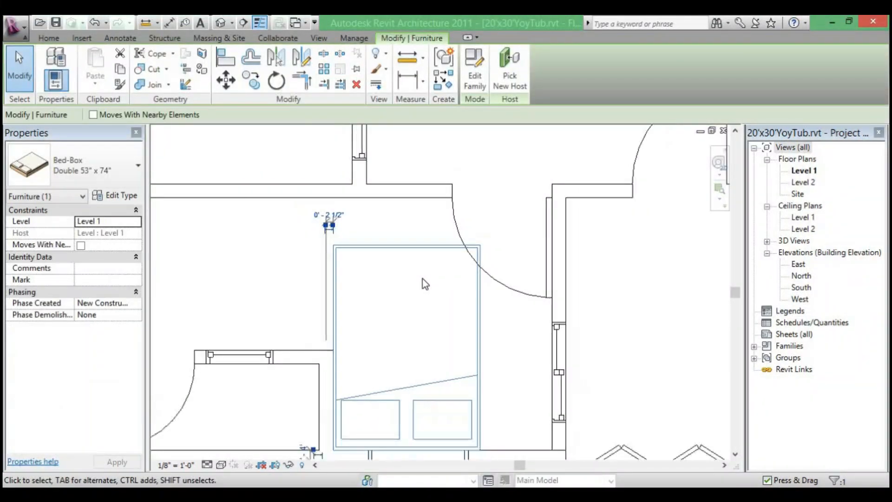
pyautogui.click(110, 196)
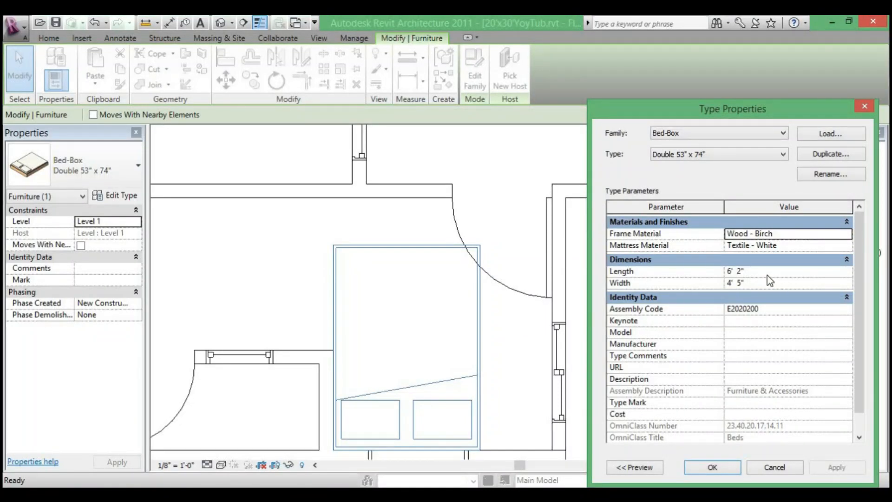
pyautogui.click(830, 155)
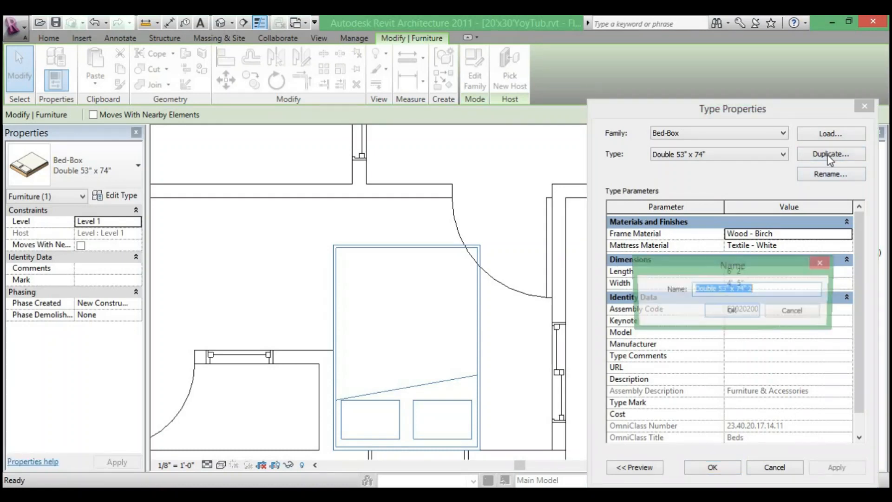
pyautogui.click(731, 311)
# Set the length of the duplicated bed type to 5' 8" and apply it to the lower bedroom's bed
pyautogui.click(751, 271)
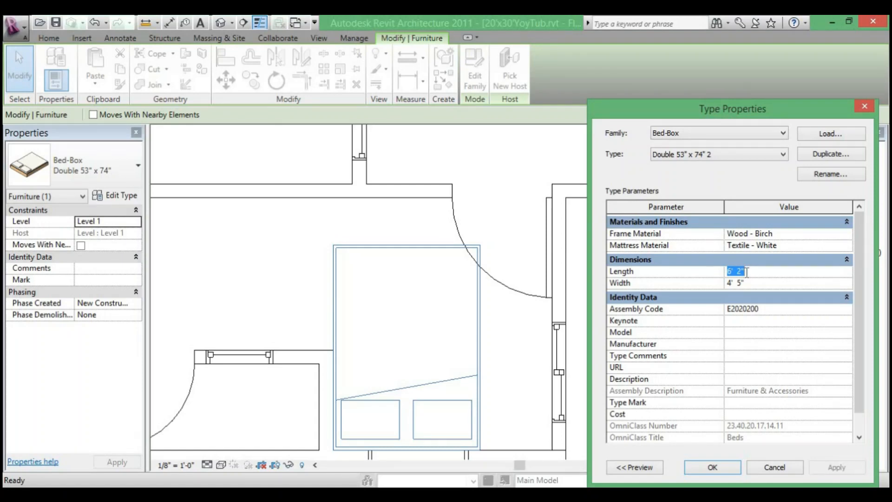
pyautogui.write("5'8")
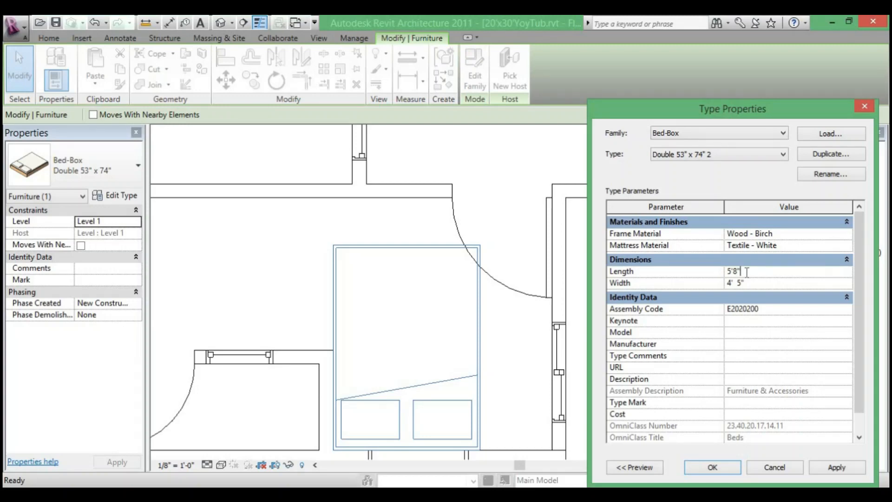
pyautogui.click(822, 468)
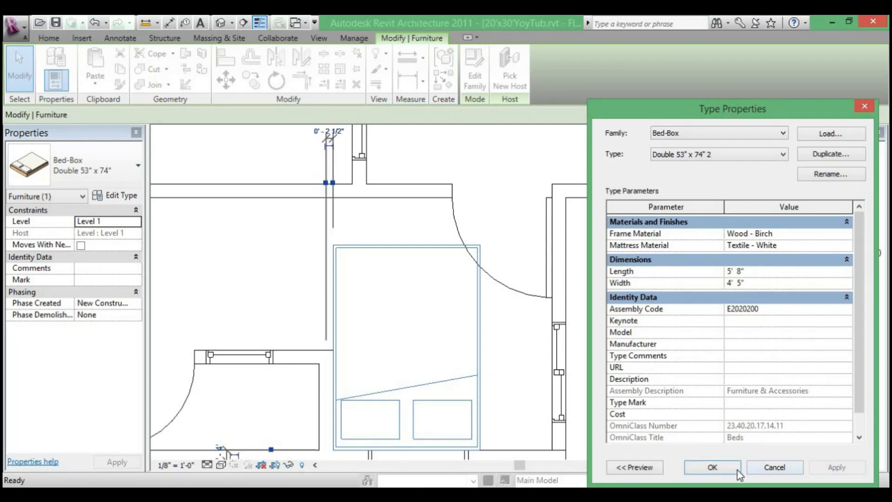
pyautogui.click(723, 467)
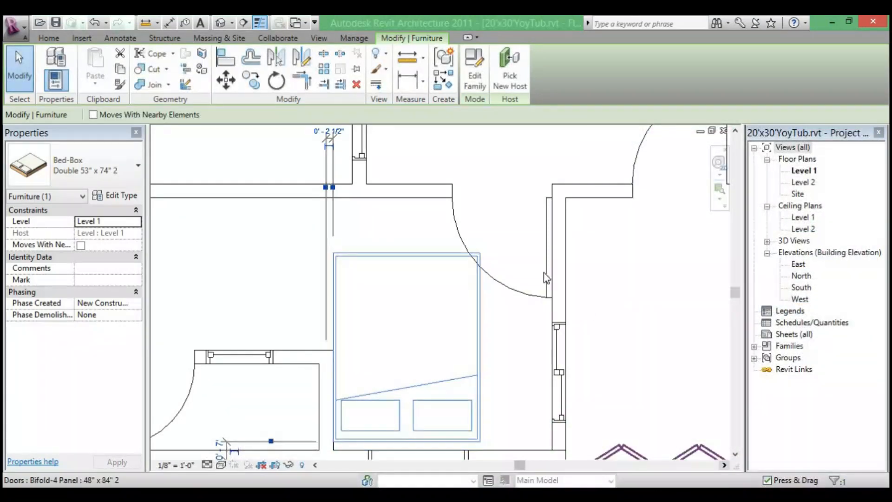
# Examine the clearance between the shortened bed's upper corner and the lower bedroom's door swing
pyautogui.scroll(3, 479, 264)
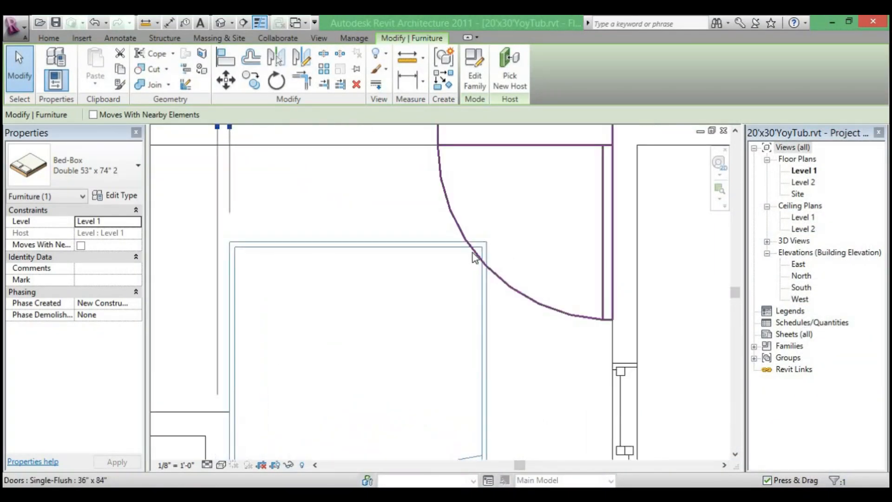
pyautogui.scroll(-3, 472, 253)
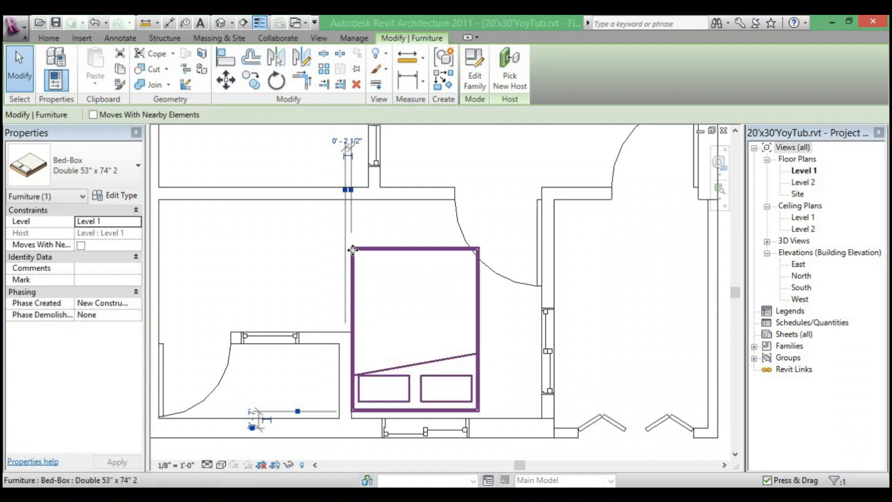
pyautogui.scroll(-5, 406, 277)
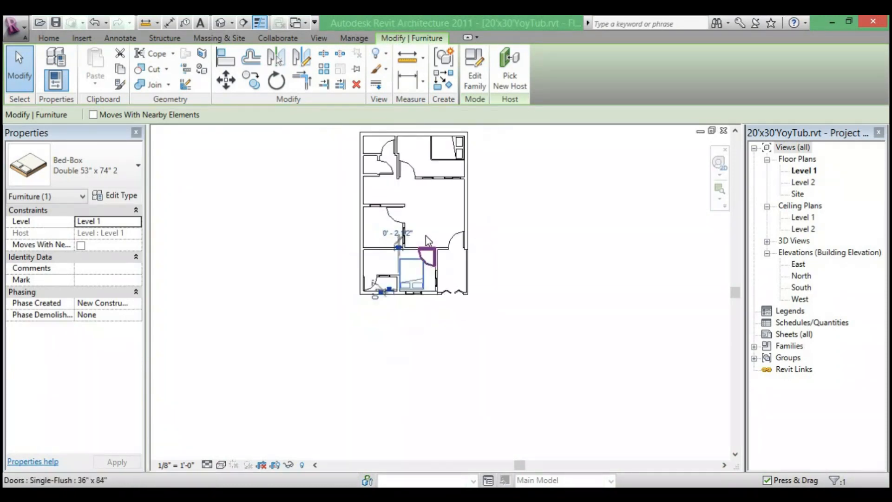
pyautogui.scroll(3, 415, 208)
pyautogui.scroll(1, 446, 312)
pyautogui.scroll(-2, 448, 320)
pyautogui.moveTo(452, 338); pyautogui.dragTo(460, 221, button='middle')
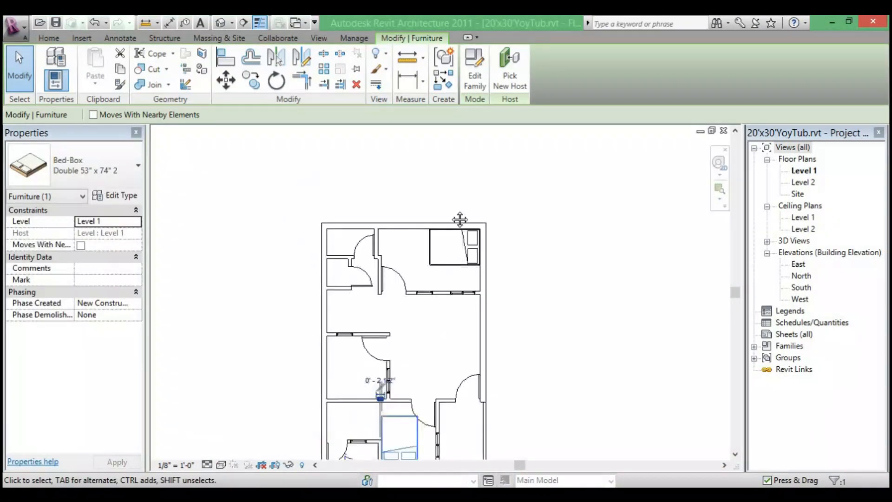
pyautogui.scroll(4, 403, 357)
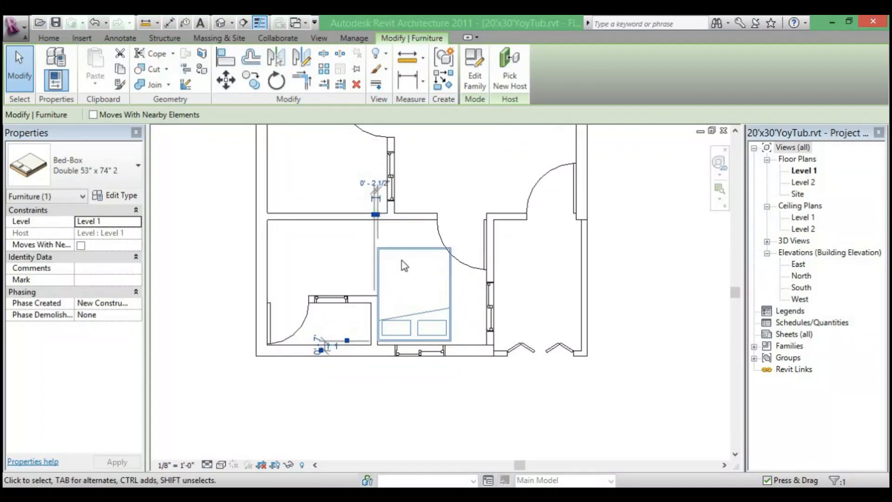
pyautogui.scroll(2, 402, 261)
pyautogui.scroll(1, 411, 241)
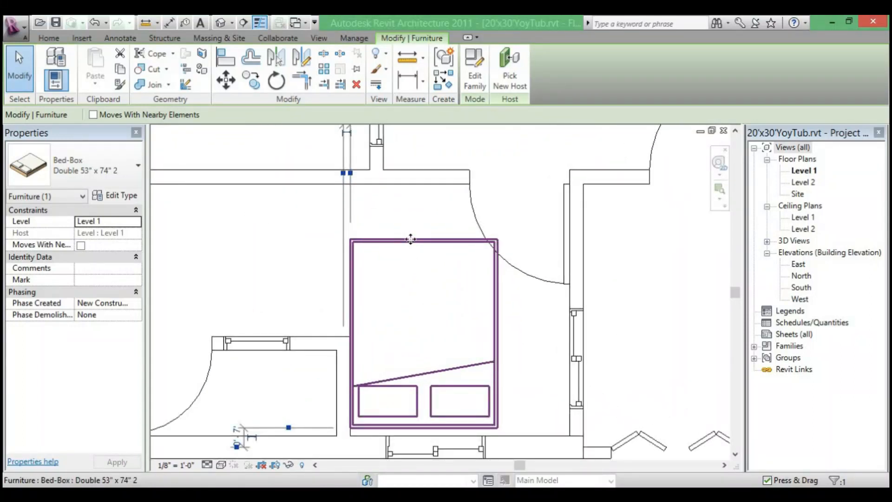
# Set the Double 53" x 74" 2 bed type's length to 5'
pyautogui.click(114, 197)
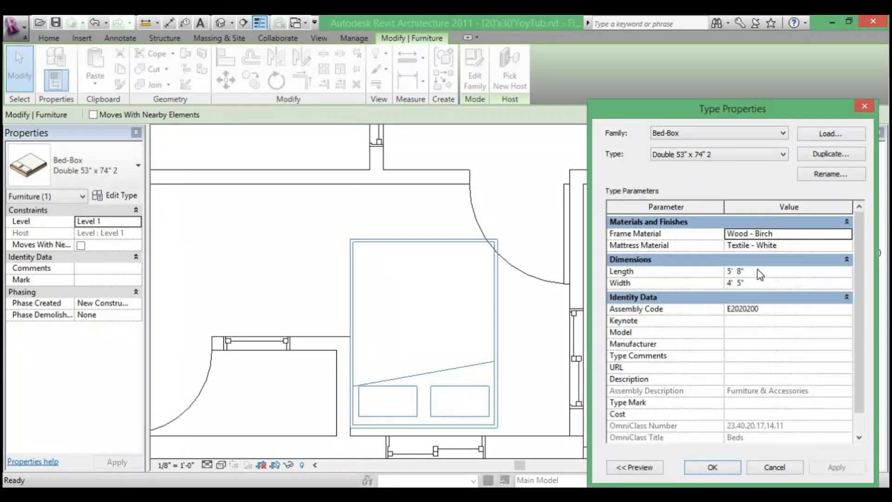
pyautogui.click(758, 270)
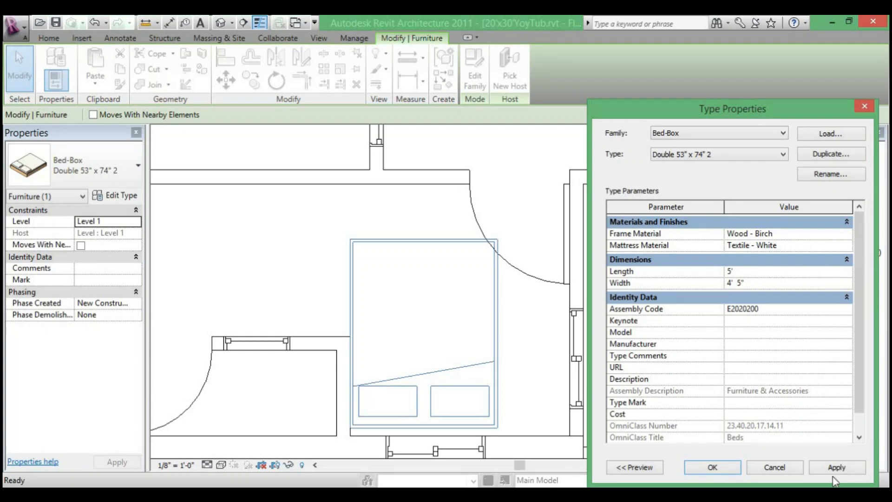
pyautogui.write("5'")
pyautogui.click(712, 467)
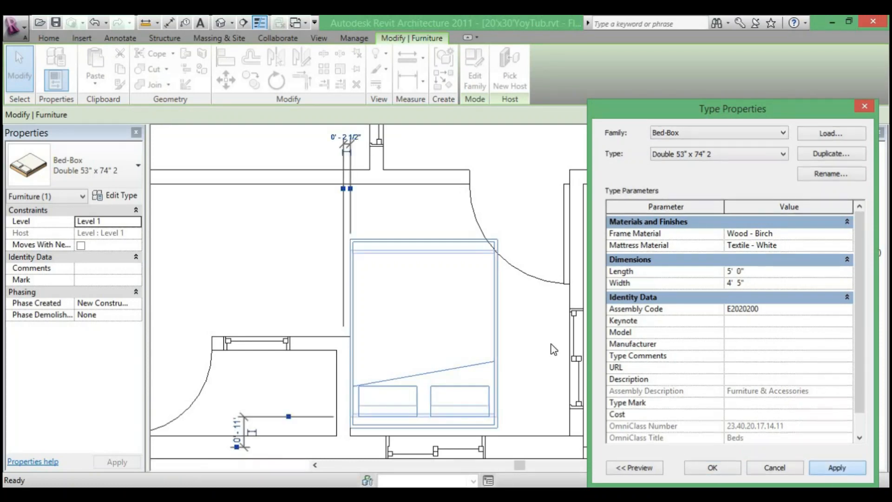
pyautogui.scroll(3, 545, 328)
pyautogui.scroll(-5, 563, 263)
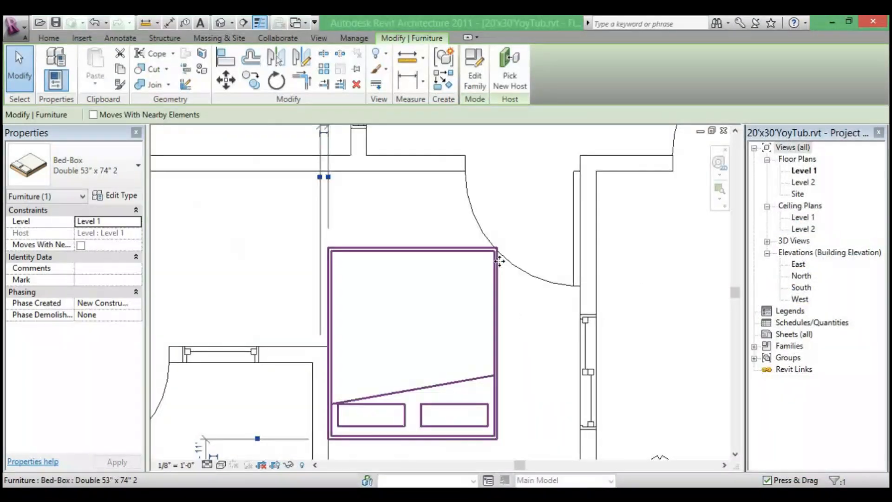
# Move the lower bedroom's bed straight down 7" so its bottom-left corner meets the inside wall corner beside the window
pyautogui.scroll(3, 493, 350)
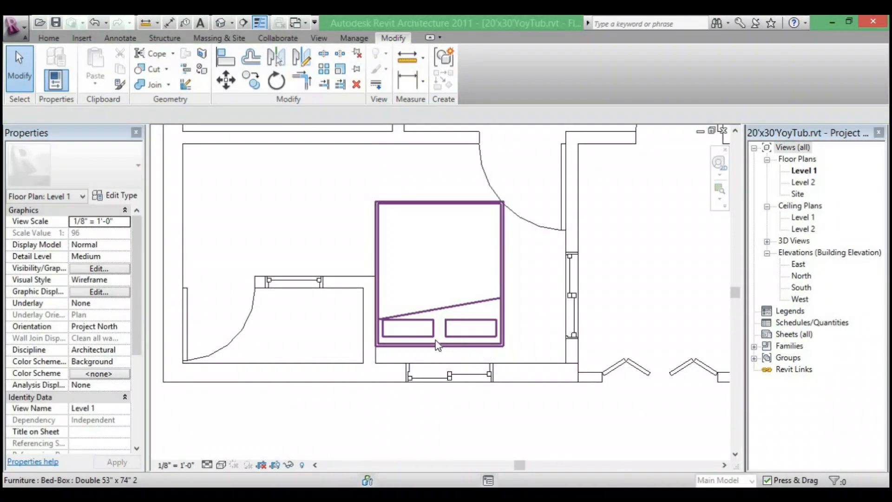
pyautogui.click(469, 344)
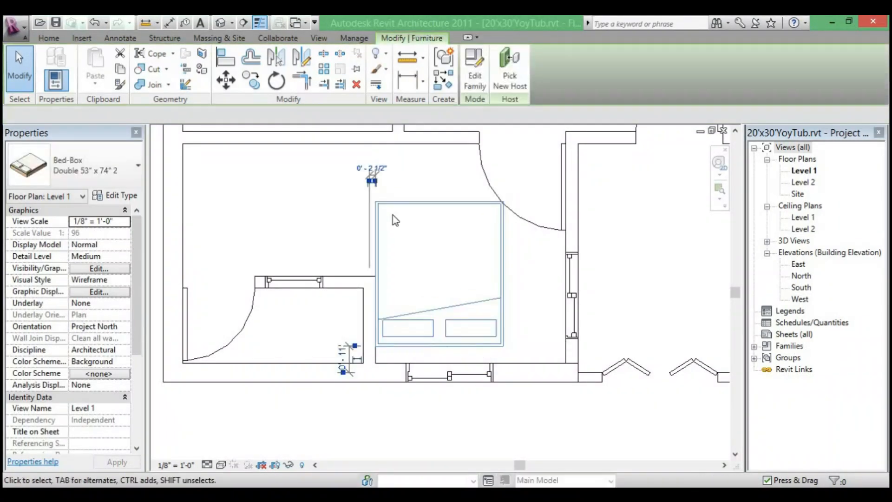
pyautogui.click(225, 80)
pyautogui.scroll(3, 381, 355)
pyautogui.click(377, 345)
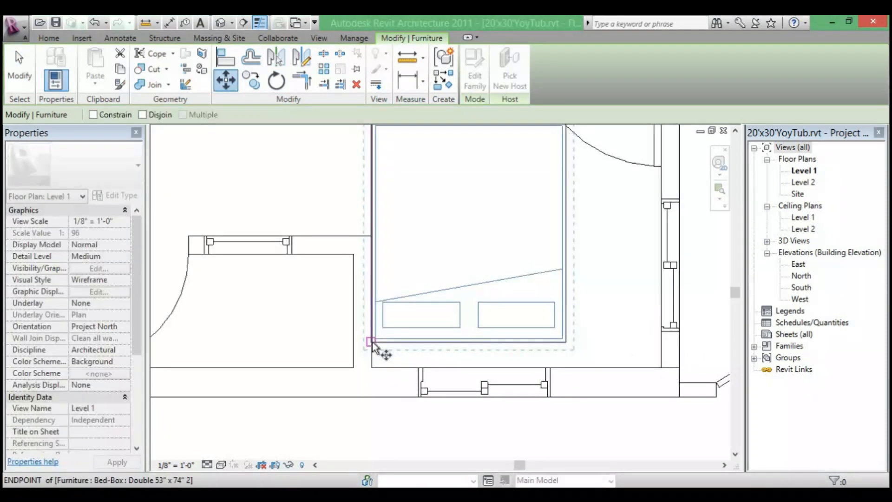
pyautogui.click(317, 348)
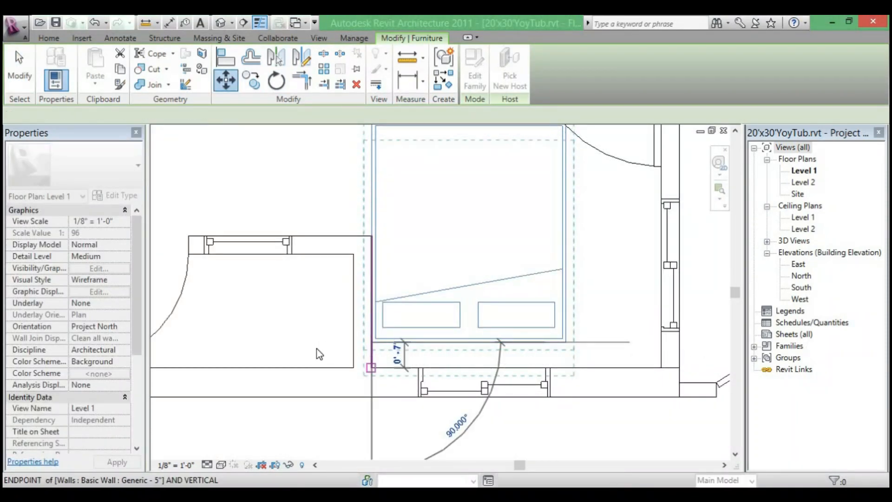
pyautogui.scroll(-3, 420, 339)
pyautogui.click(517, 257)
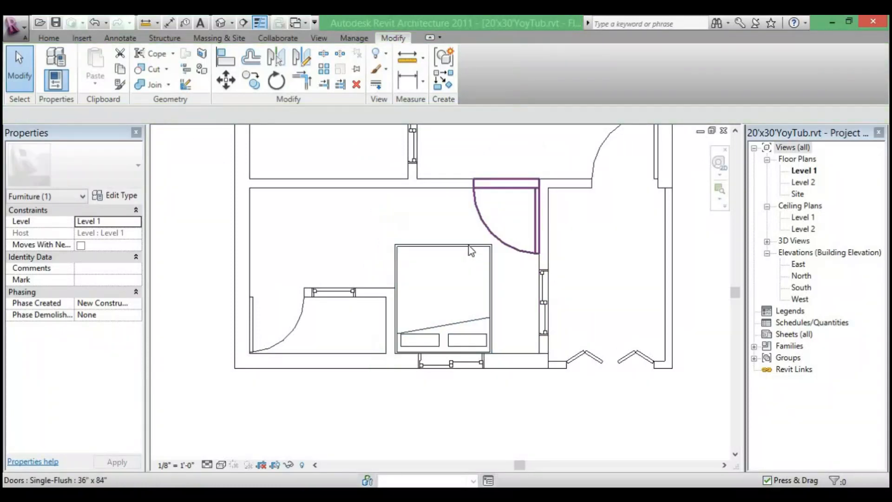
# Load the Sofa-Pensi family from the Furniture folder of the Imperial Library
pyautogui.scroll(2, 472, 246)
pyautogui.scroll(-8, 453, 300)
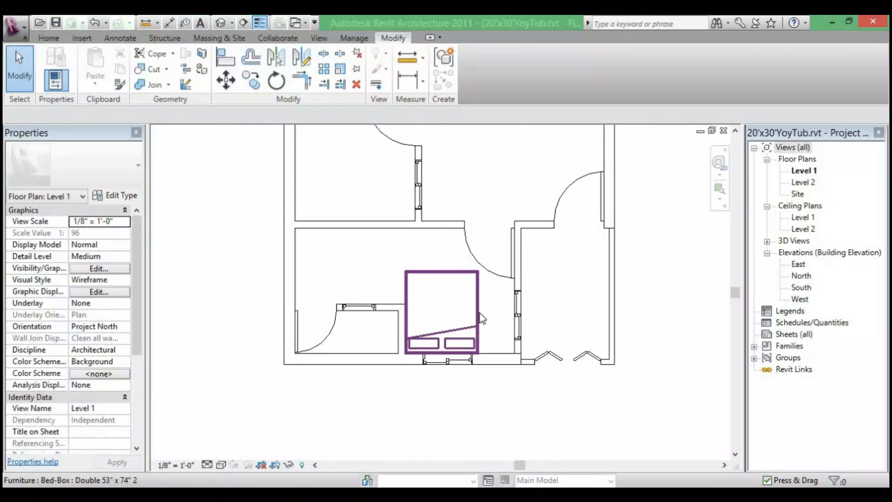
pyautogui.scroll(5, 497, 341)
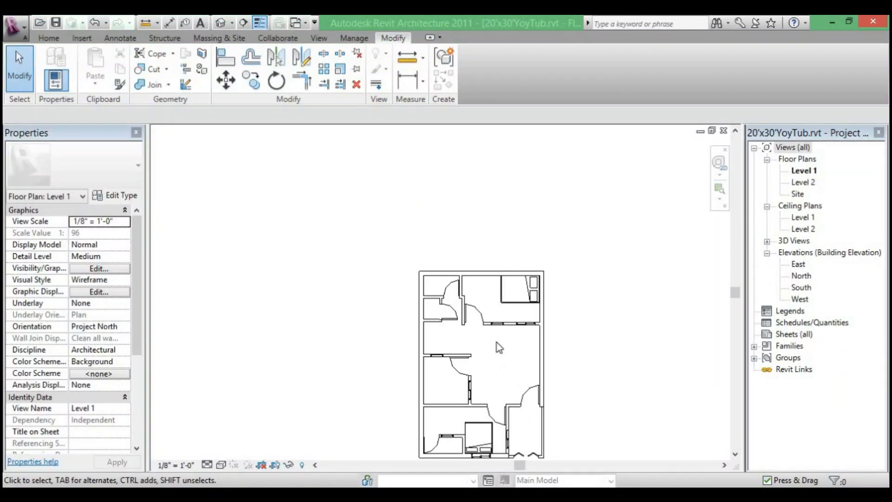
pyautogui.moveTo(504, 350); pyautogui.dragTo(472, 314, button='middle')
pyautogui.scroll(1, 507, 382)
pyautogui.scroll(-2, 506, 382)
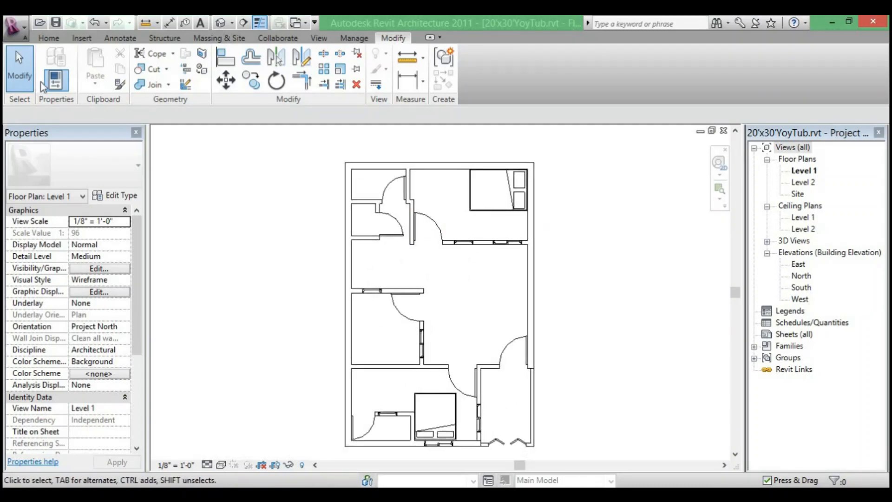
pyautogui.click(45, 37)
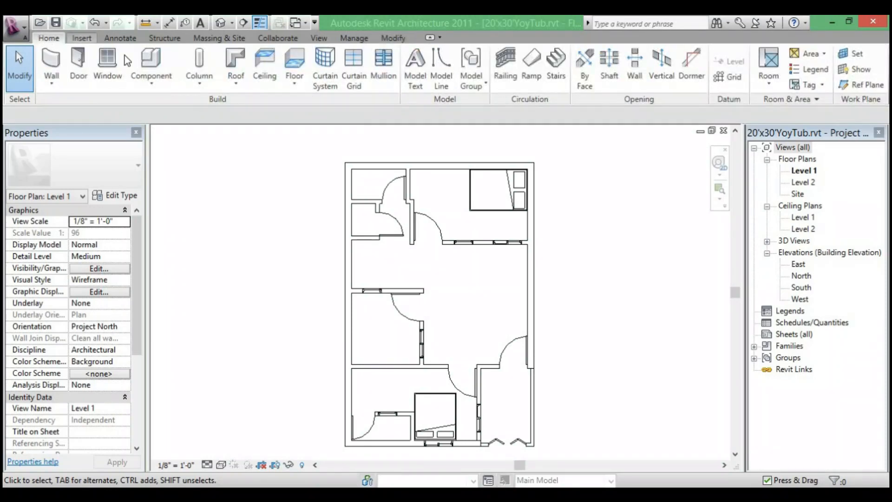
pyautogui.click(165, 89)
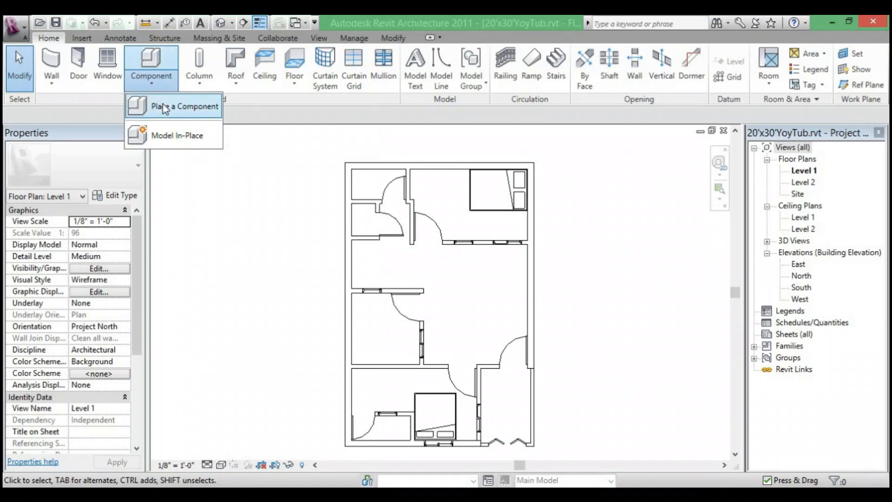
pyautogui.press('Escape')
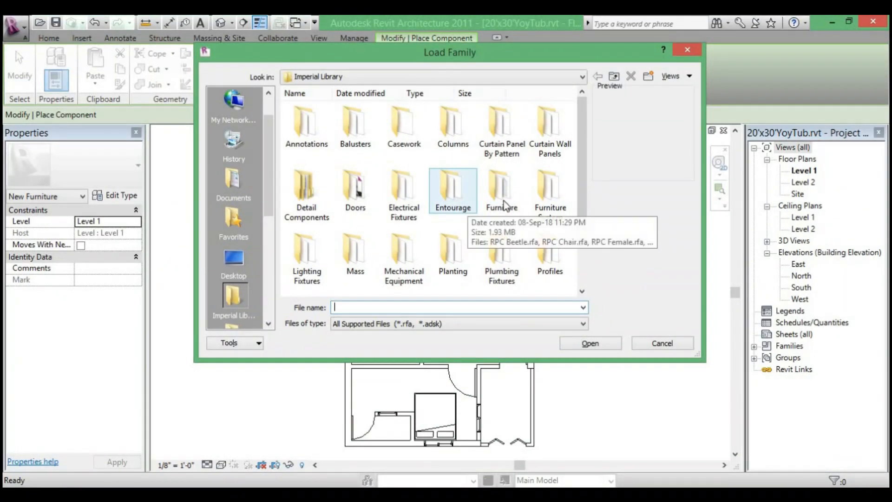
pyautogui.doubleClick(503, 200)
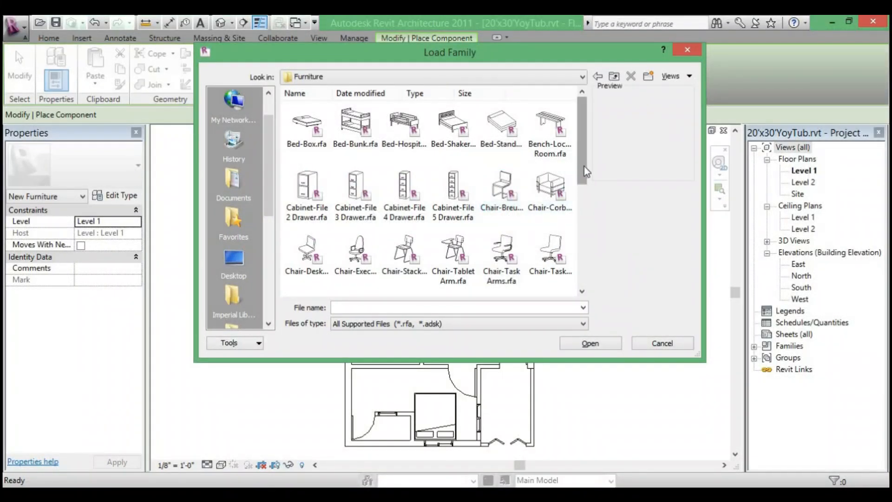
pyautogui.scroll(-1, 584, 167)
pyautogui.moveTo(585, 172); pyautogui.dragTo(589, 248)
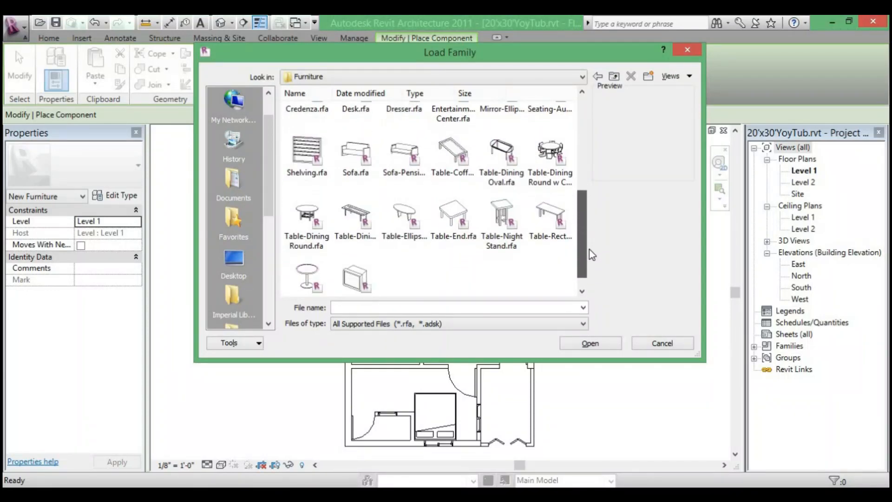
pyautogui.click(405, 158)
pyautogui.click(599, 346)
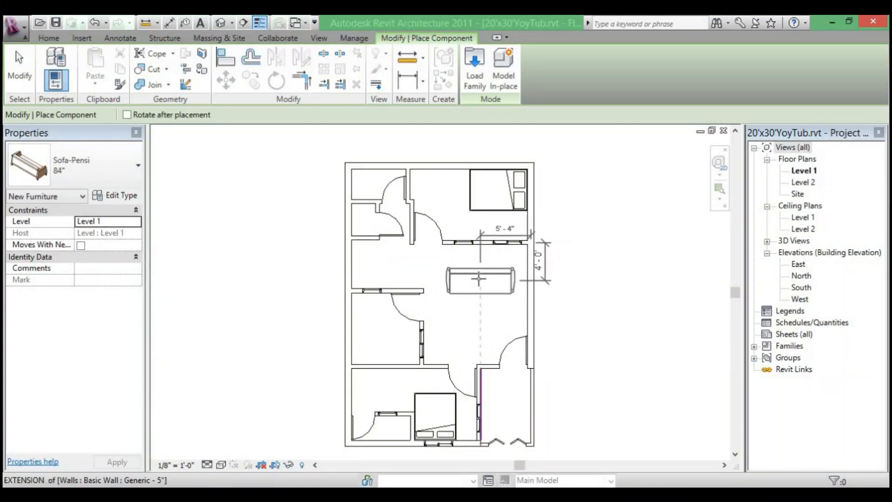
# Place the 84" Sofa-Pensi in the central room, rotated with its back along the right exterior wall near the upper corner
pyautogui.press('space')
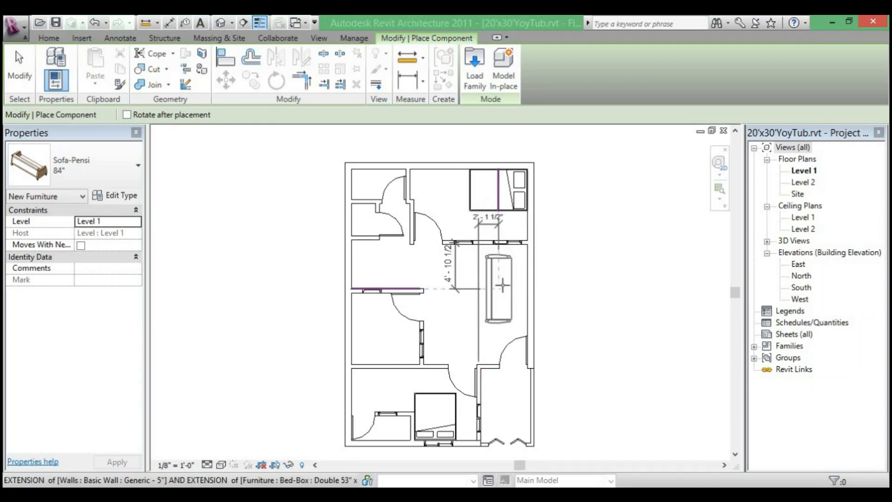
pyautogui.press('space')
pyautogui.press('space')
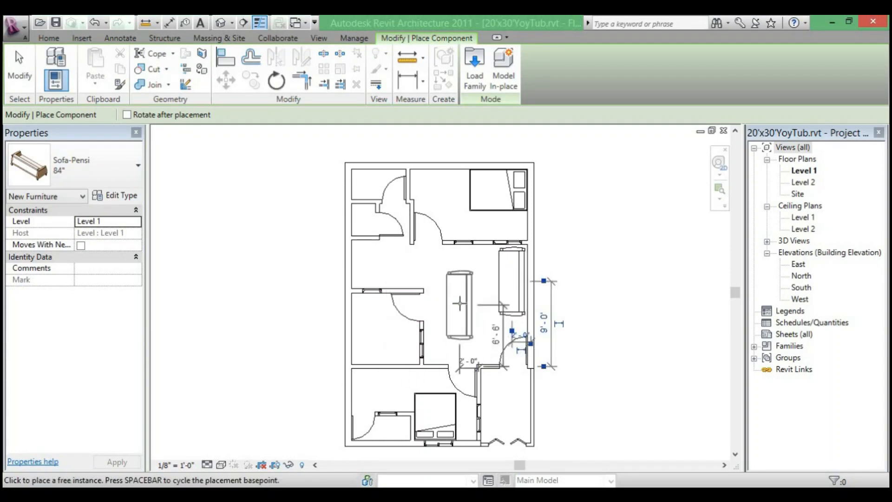
# Load the Chair-Corbu family from the Furniture folder and place a chair near the central room's upper wall, left of the sofa
pyautogui.click(475, 74)
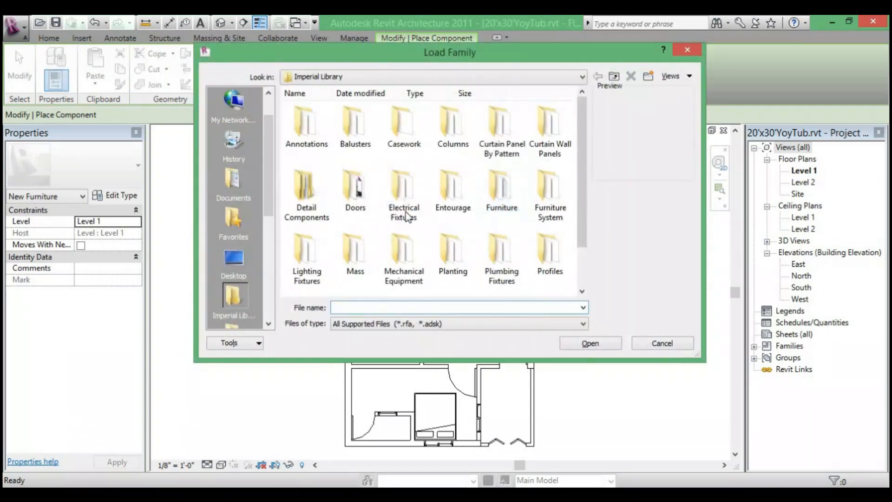
pyautogui.doubleClick(515, 203)
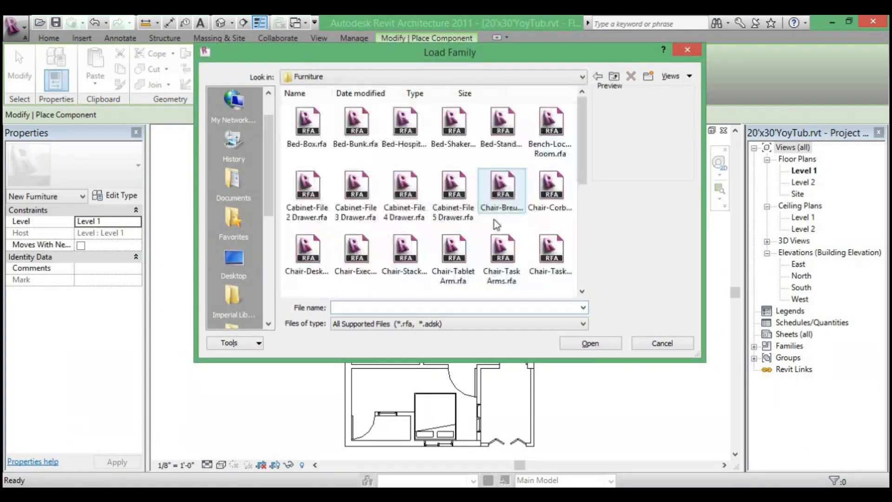
pyautogui.click(548, 192)
pyautogui.click(589, 343)
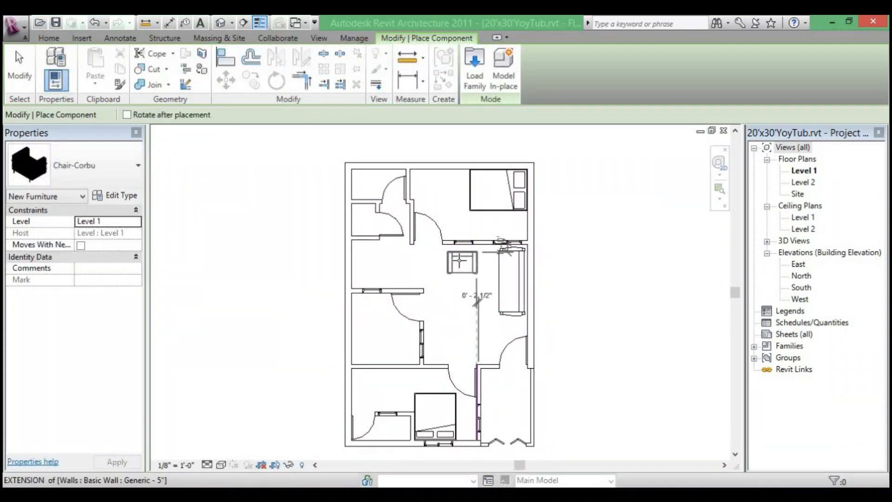
pyautogui.click(463, 254)
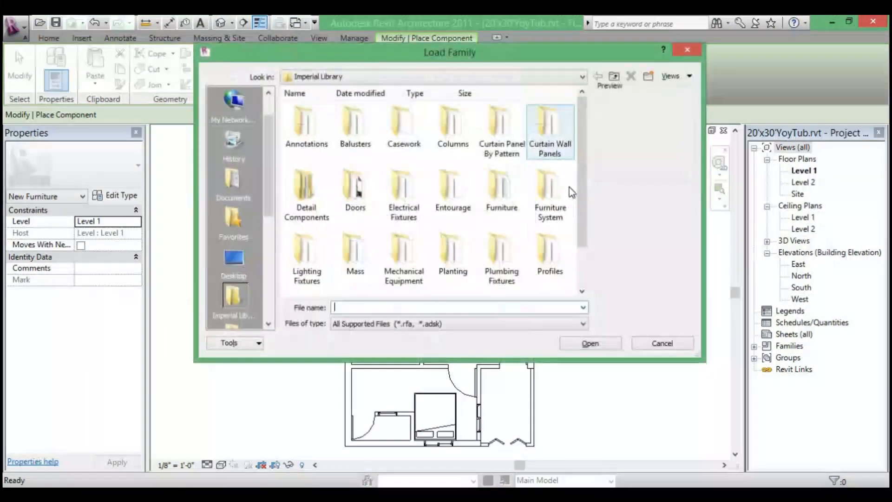
# Load the Table-Rectangular family from the Furniture folder and place a 72" x 30" table, rotated vertically, below the chair in the central room
pyautogui.doubleClick(544, 196)
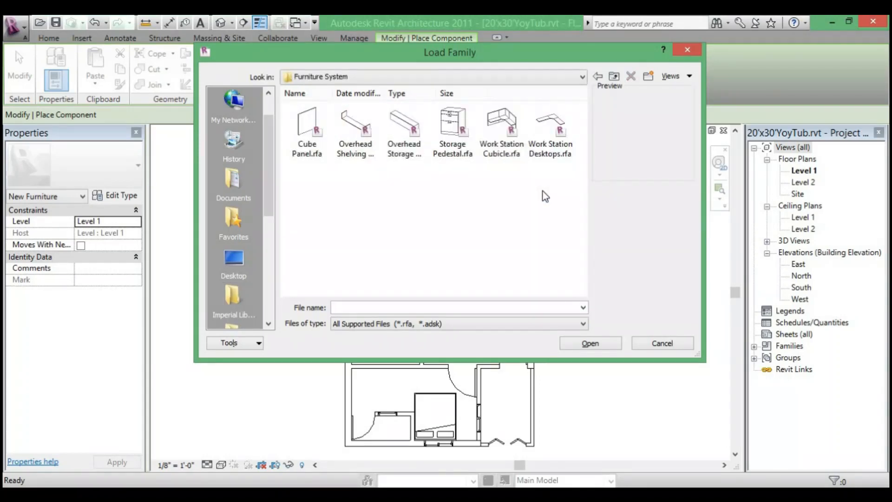
pyautogui.click(596, 77)
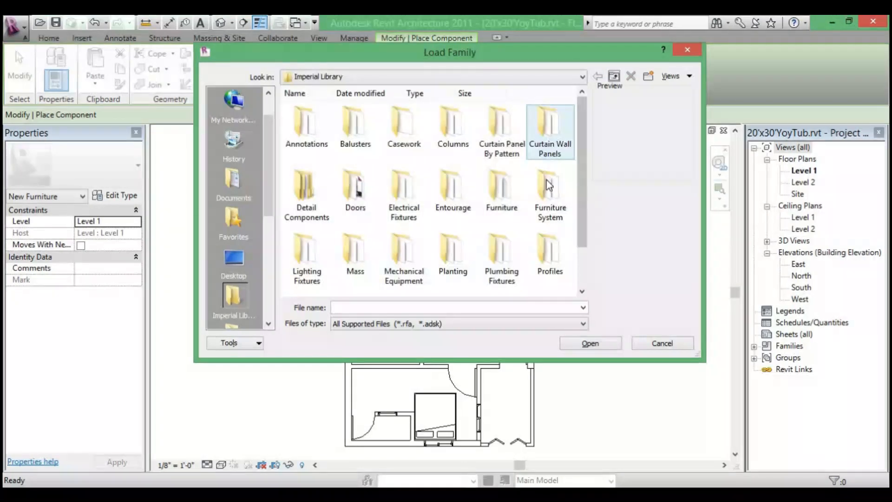
pyautogui.doubleClick(519, 203)
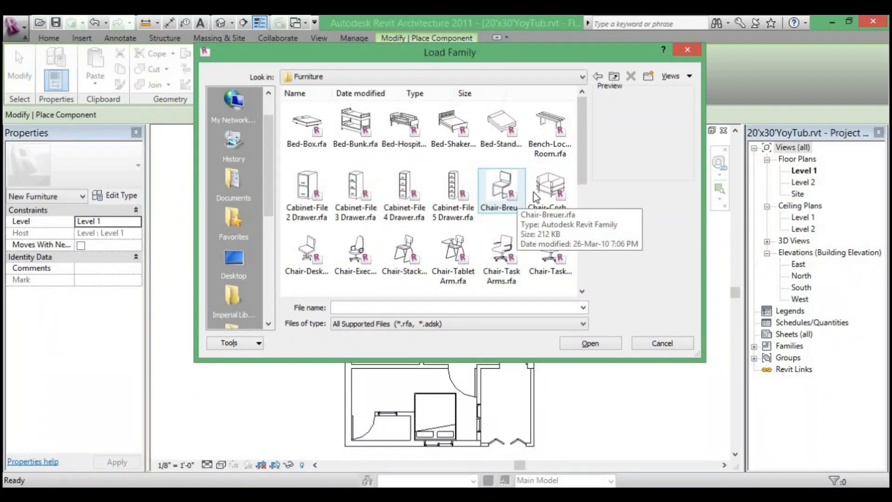
pyautogui.moveTo(587, 176); pyautogui.dragTo(588, 271)
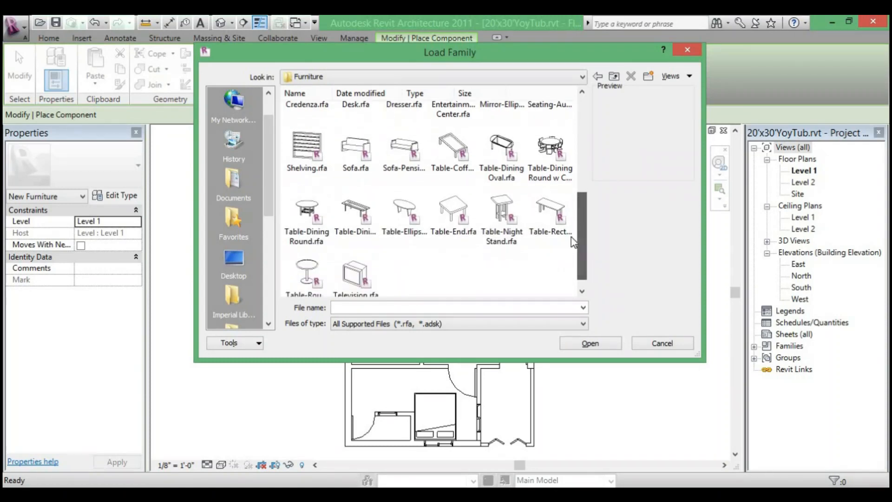
pyautogui.moveTo(573, 241); pyautogui.dragTo(569, 237)
pyautogui.click(548, 215)
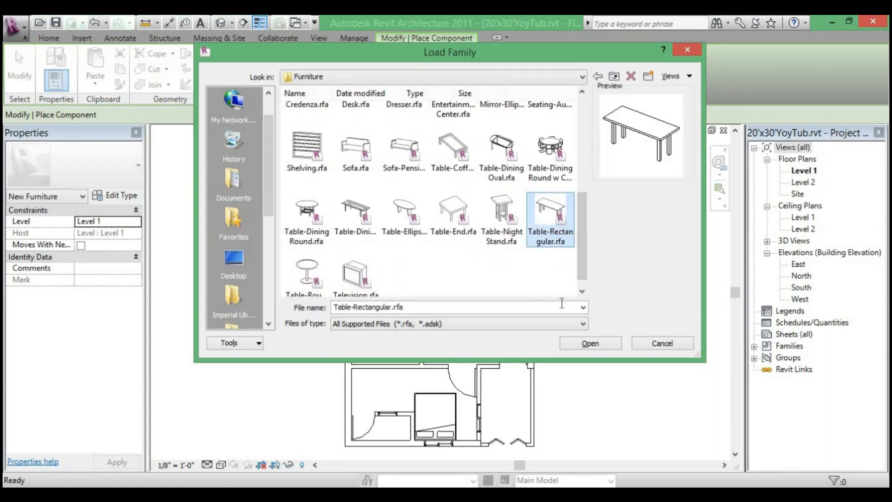
pyautogui.click(609, 341)
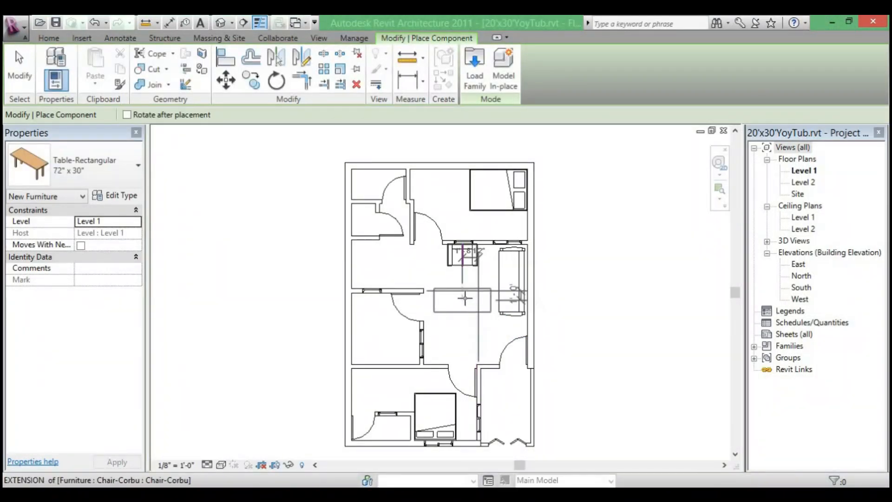
pyautogui.press('space')
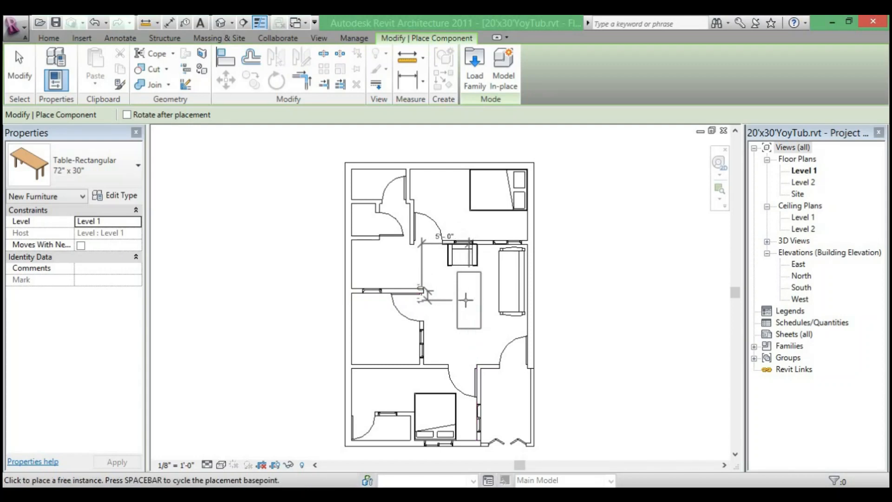
pyautogui.click(465, 300)
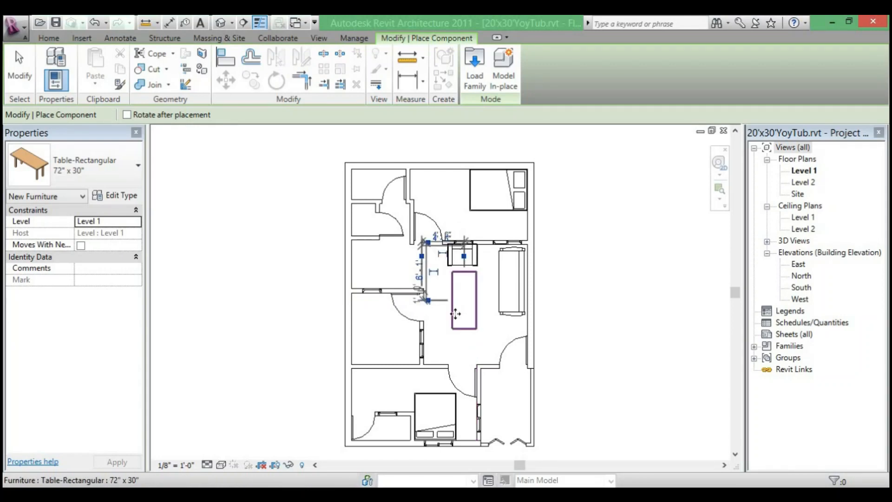
# Load the Table-Dining family from the Furniture folder and place a 30" x 84" x 22" table outside the house's left wall
pyautogui.click(475, 70)
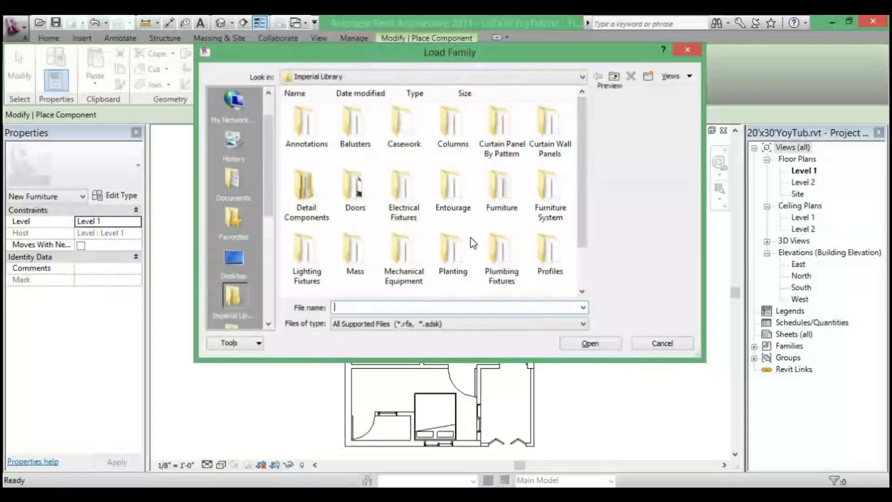
pyautogui.doubleClick(490, 205)
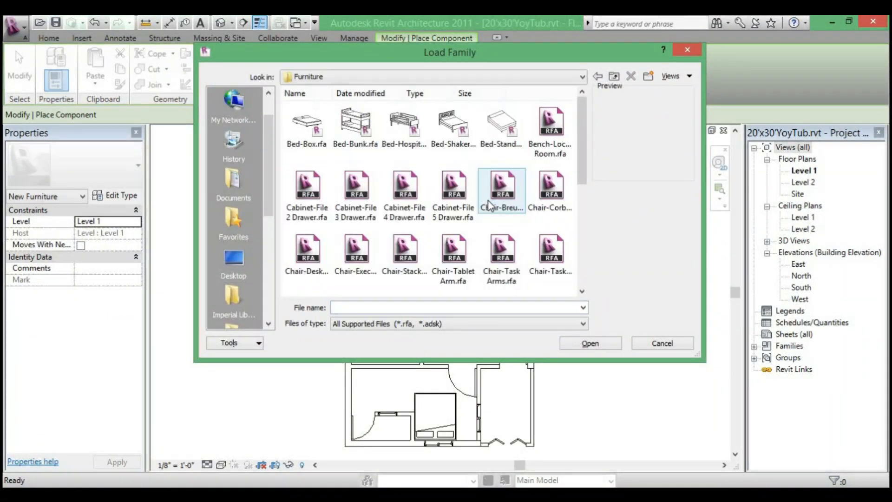
pyautogui.scroll(-2, 402, 214)
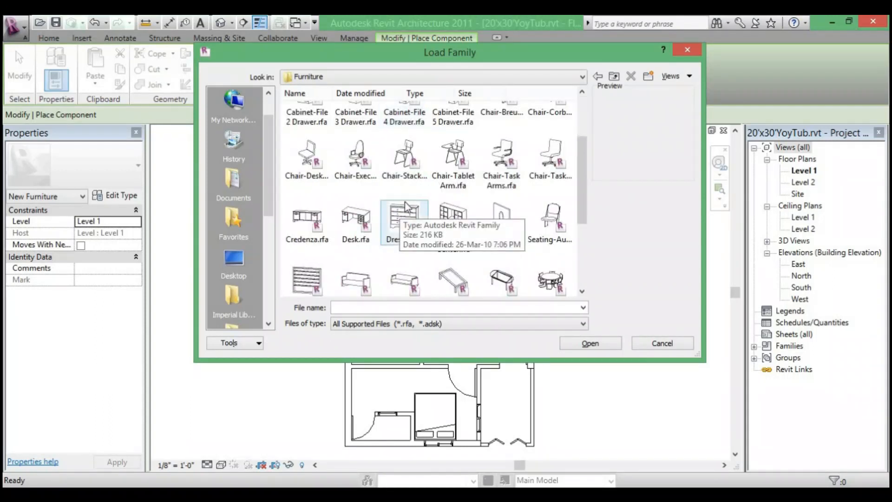
pyautogui.scroll(-2, 408, 208)
pyautogui.scroll(-1, 424, 205)
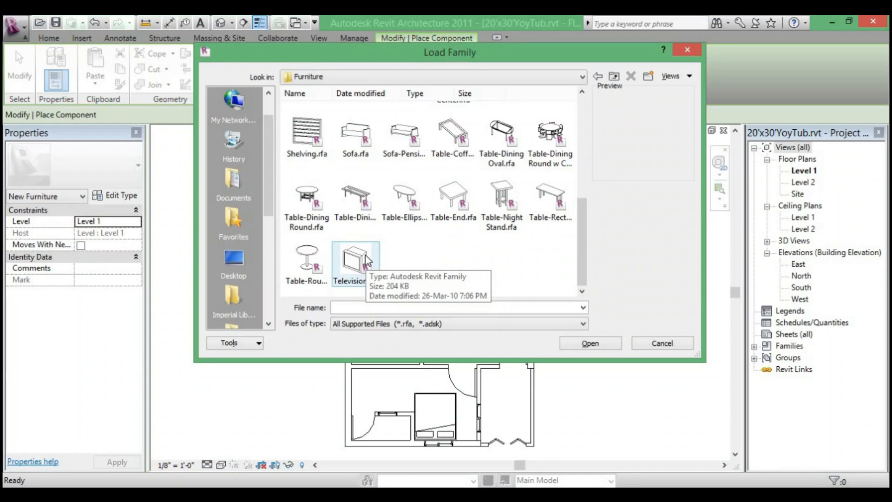
pyautogui.click(354, 218)
pyautogui.click(583, 342)
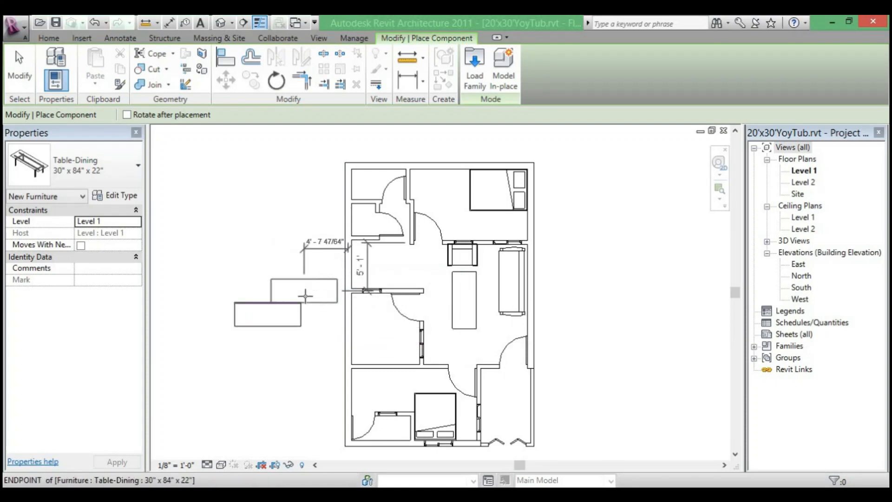
pyautogui.press('Escape')
pyautogui.press('Escape')
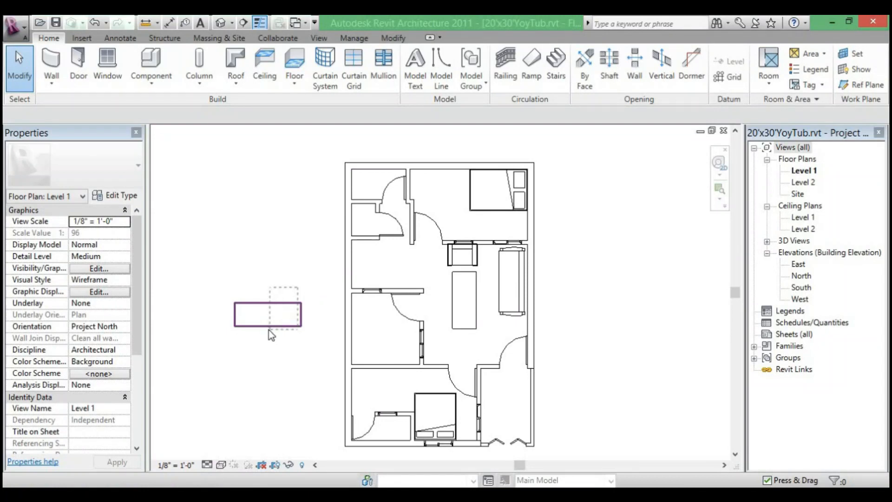
# Open the type properties of the dining table outside the house, set its length to 2' and restore it to 7'
pyautogui.click(270, 328)
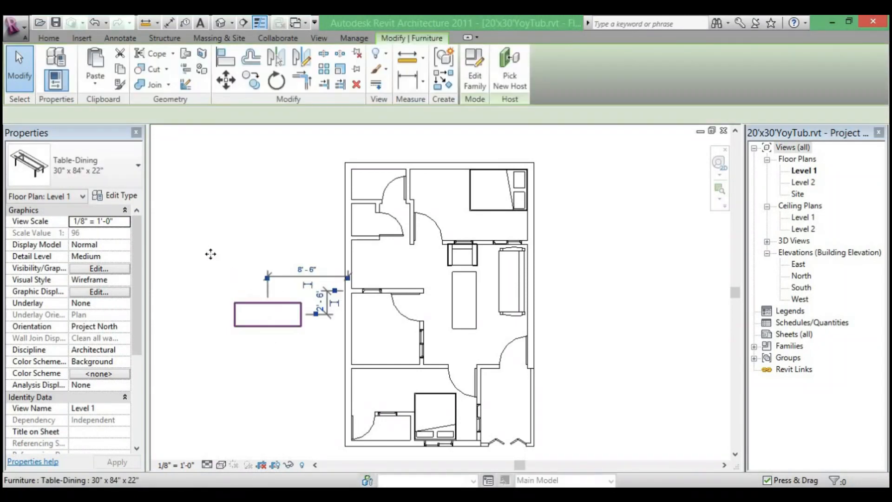
pyautogui.click(122, 195)
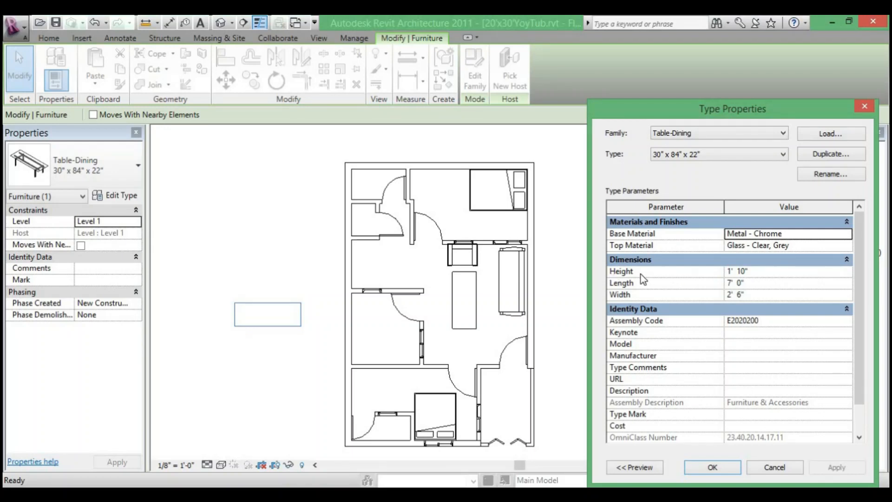
pyautogui.click(753, 282)
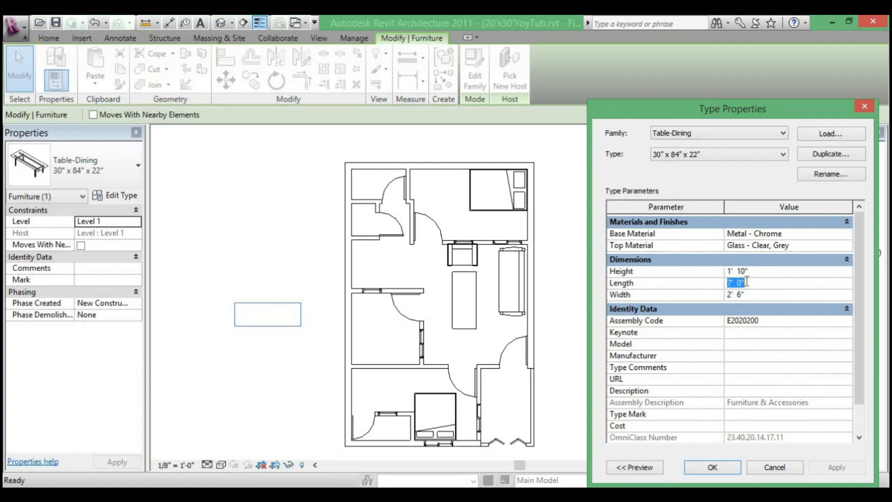
pyautogui.write('2')
pyautogui.press('Return')
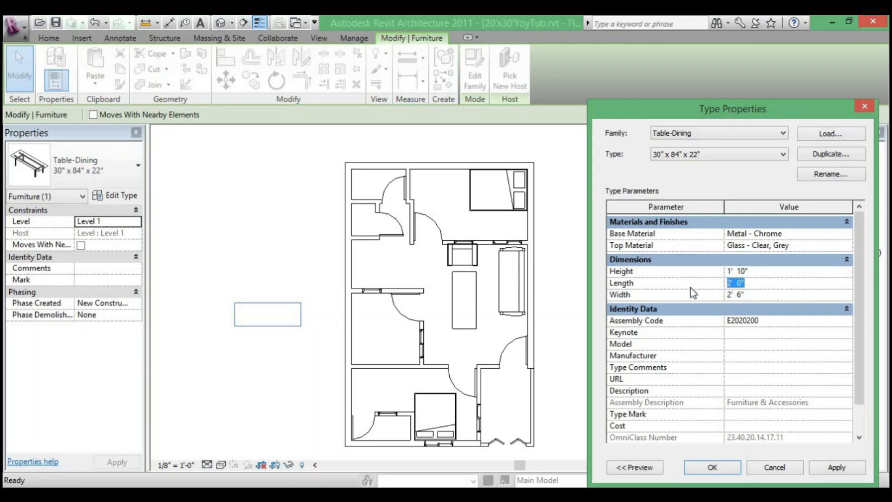
pyautogui.write("7'")
# Duplicate the dining table's type as 30" x 84" x 22" 2 and set the new type's length to 2'
pyautogui.click(830, 154)
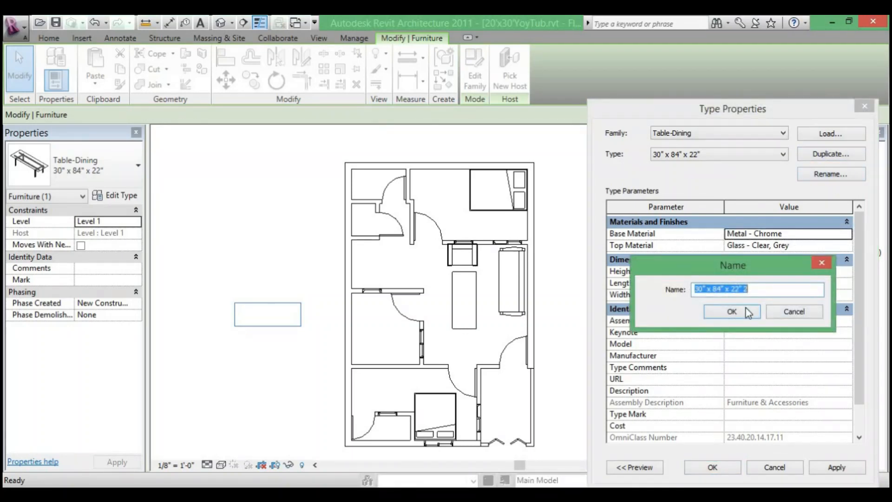
pyautogui.click(743, 310)
pyautogui.click(743, 282)
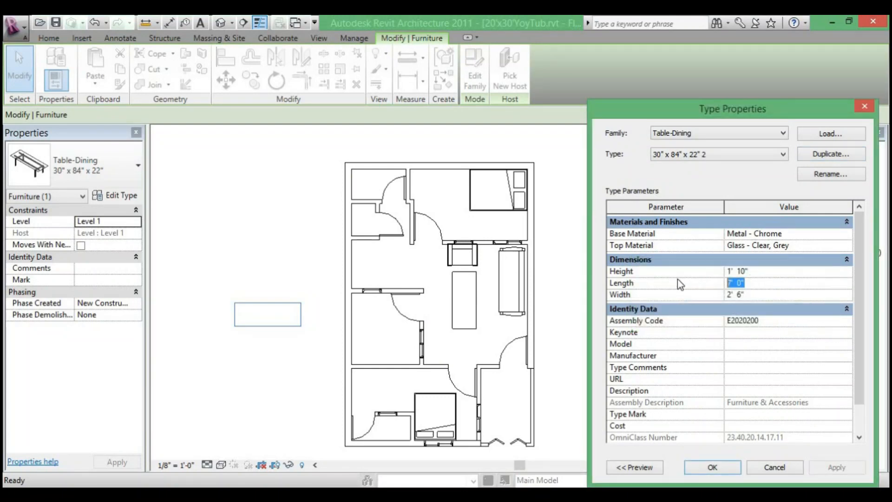
pyautogui.write("2'")
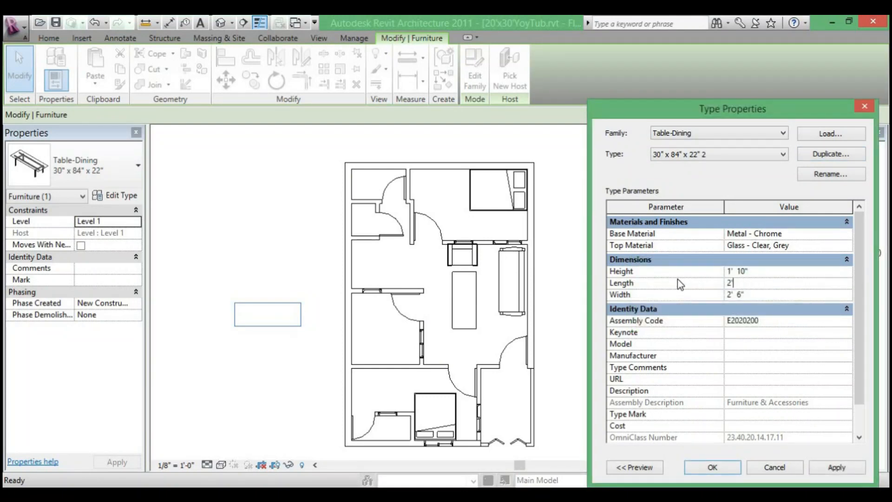
pyautogui.press('Return')
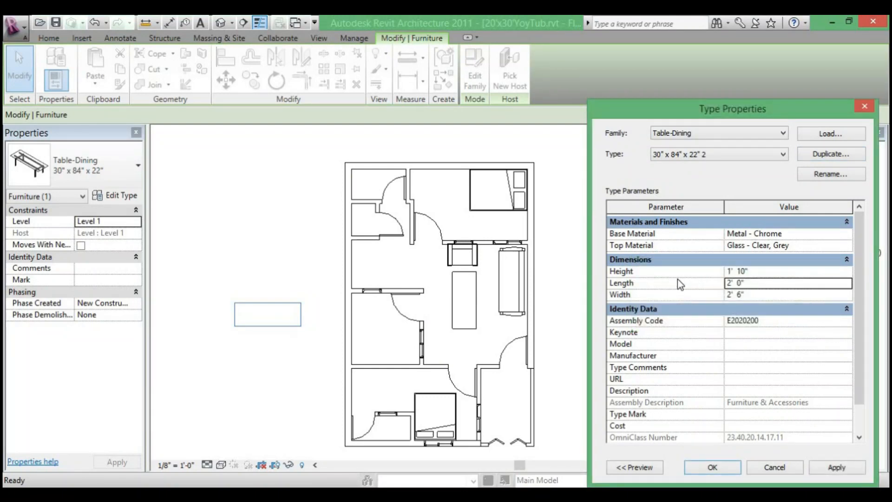
pyautogui.click(836, 468)
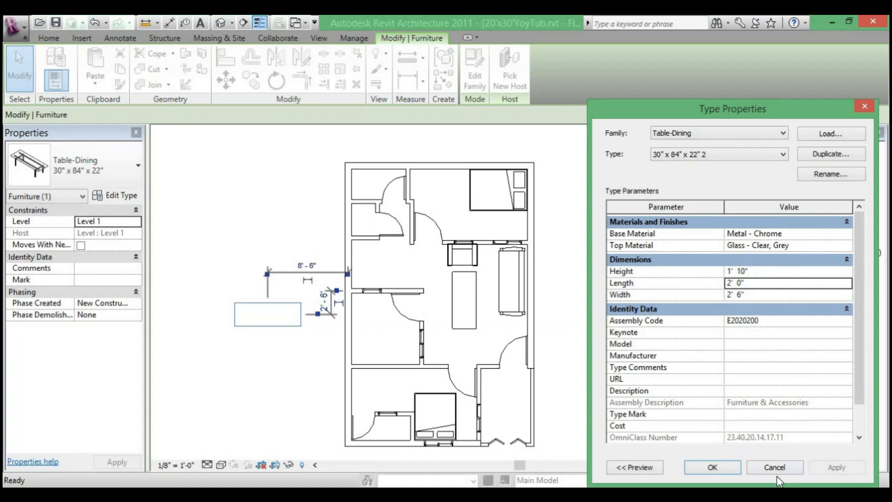
pyautogui.click(712, 467)
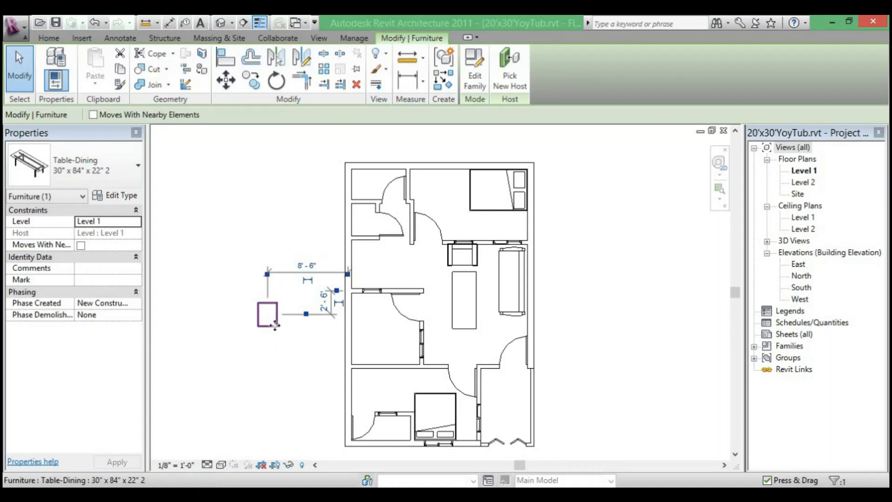
# Move the resized dining table into the central room's lower-left corner, flush against the left and lower walls
pyautogui.moveTo(275, 326); pyautogui.dragTo(434, 355)
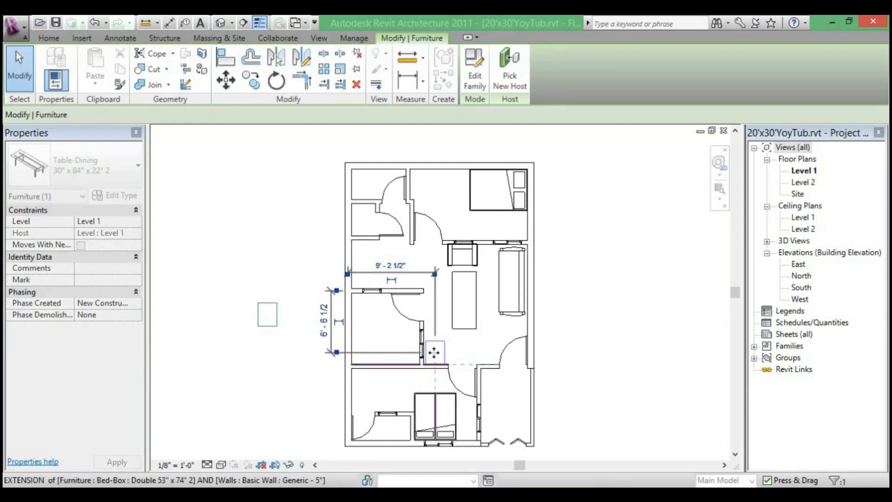
pyautogui.scroll(7, 432, 351)
pyautogui.scroll(3, 418, 354)
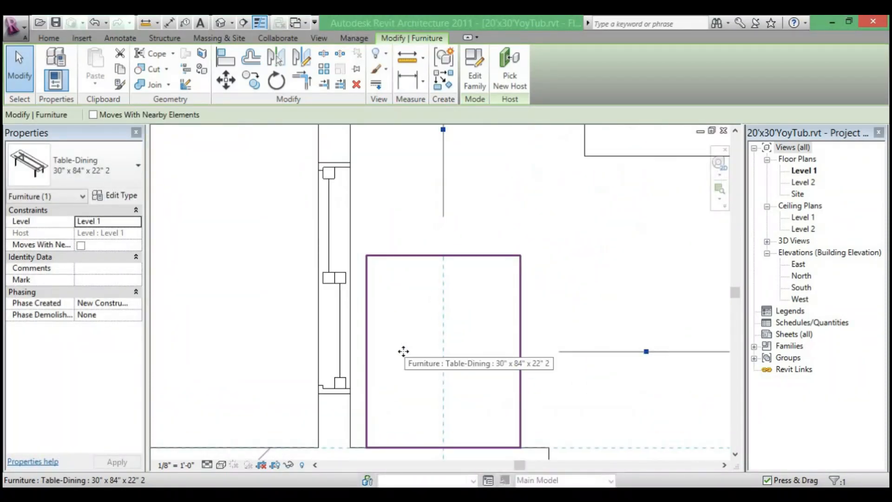
pyautogui.moveTo(388, 355); pyautogui.dragTo(394, 354)
pyautogui.scroll(-6, 470, 325)
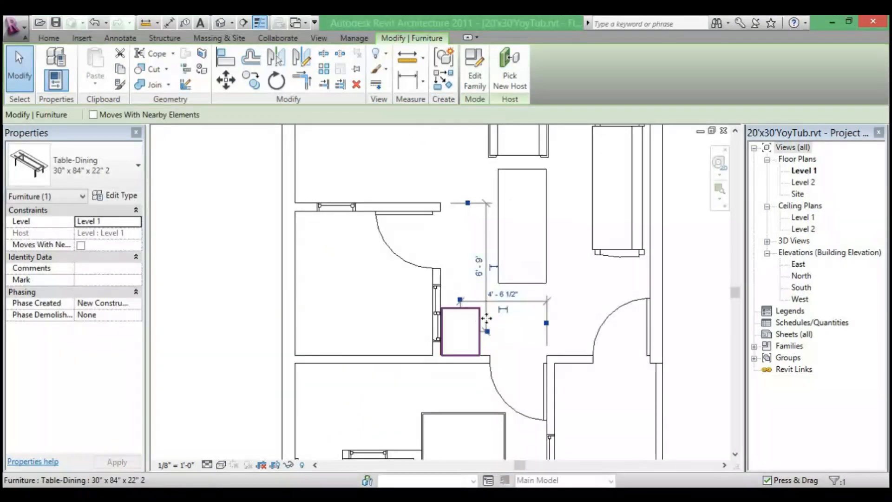
pyautogui.press('Escape')
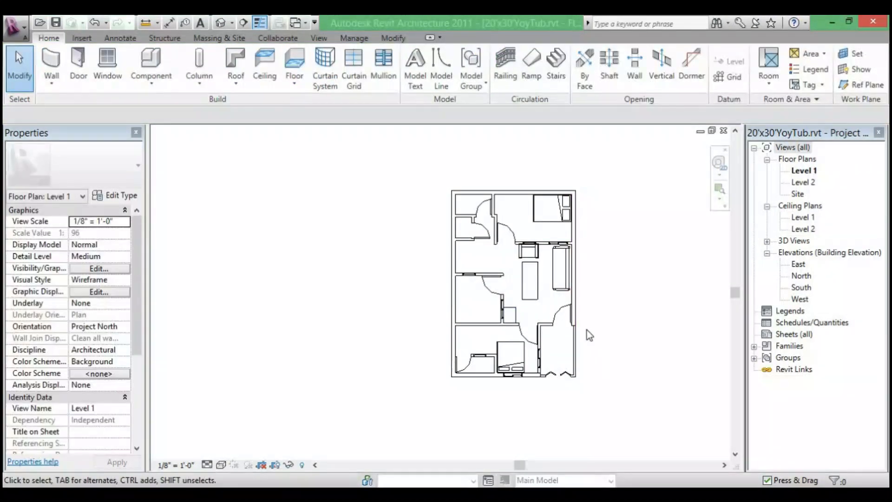
# Load the Television family as a component from the Furniture folder of the Imperial Library
pyautogui.scroll(4, 539, 335)
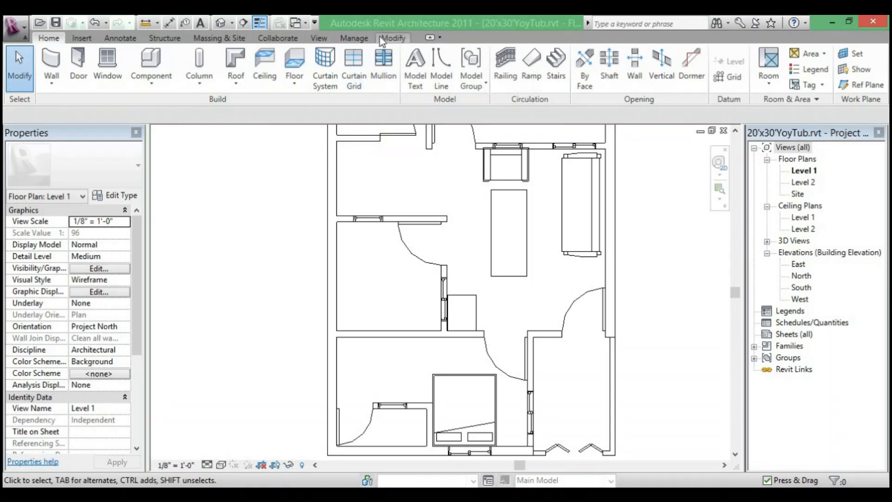
pyautogui.click(159, 81)
pyautogui.click(174, 102)
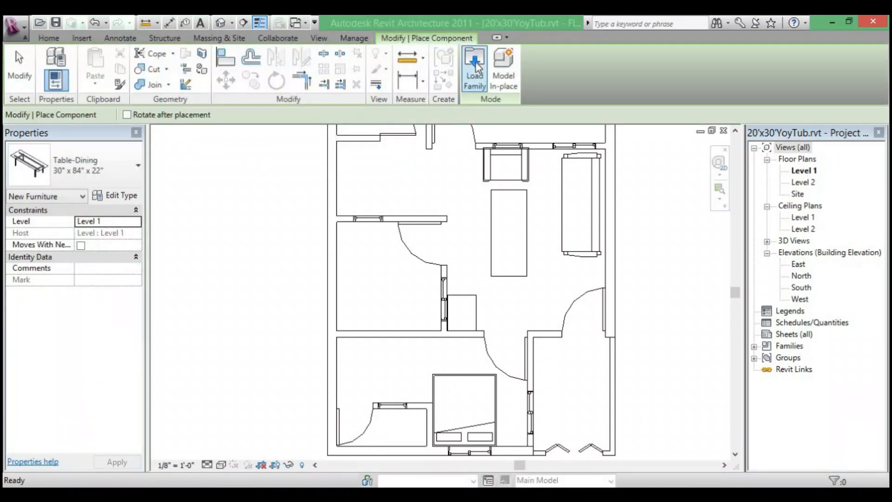
pyautogui.click(473, 87)
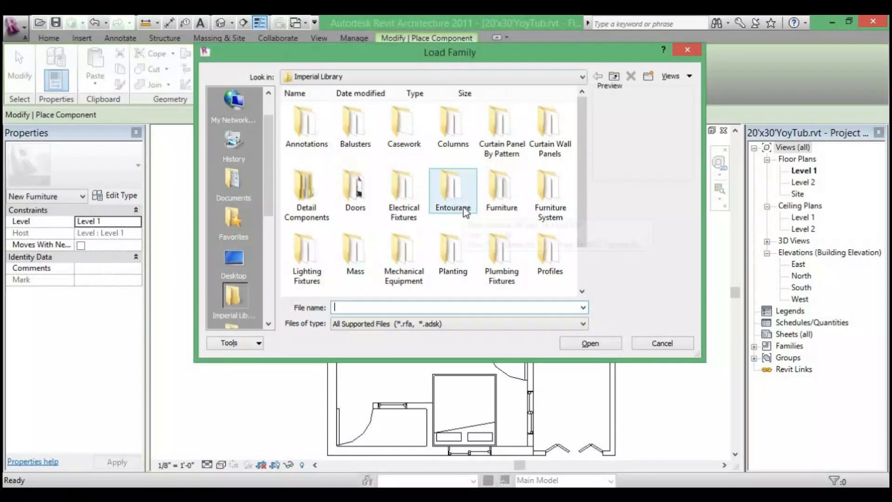
pyautogui.doubleClick(497, 197)
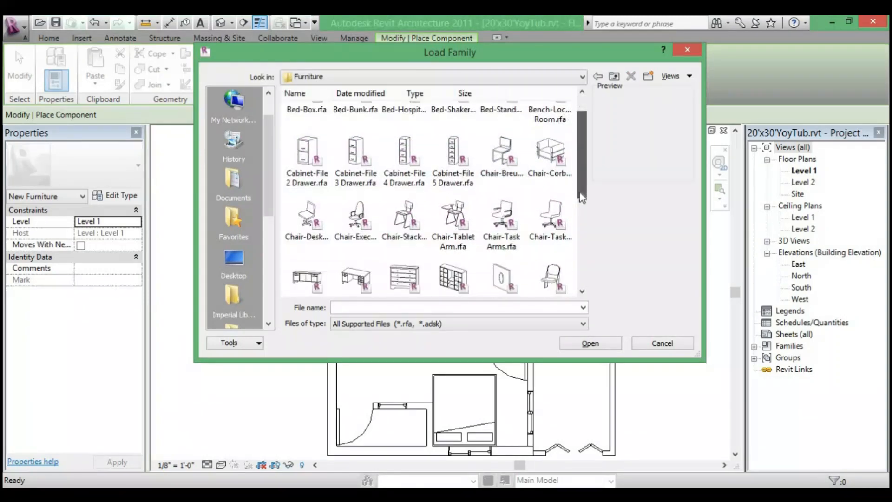
pyautogui.scroll(-3, 581, 249)
pyautogui.scroll(-3, 582, 250)
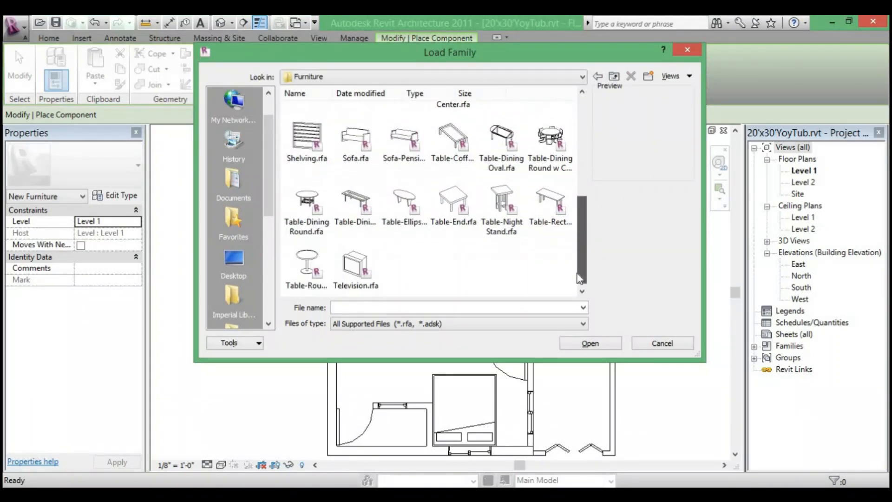
pyautogui.click(356, 269)
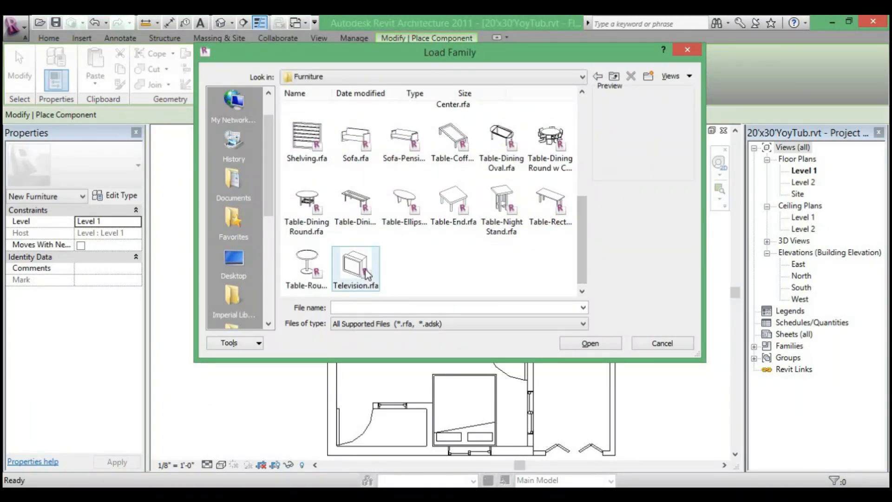
pyautogui.click(579, 342)
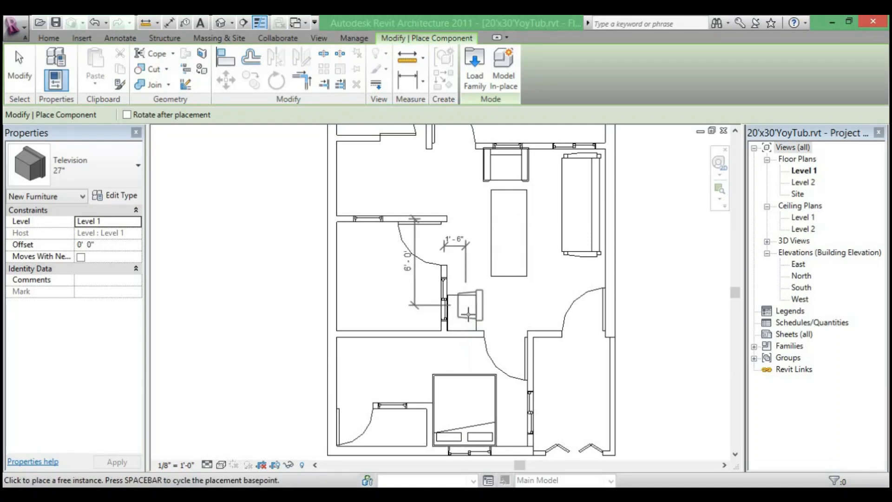
# Place the 27" television on the small dining table in the central room's lower-left corner, facing right
pyautogui.scroll(2, 467, 311)
pyautogui.scroll(5, 468, 310)
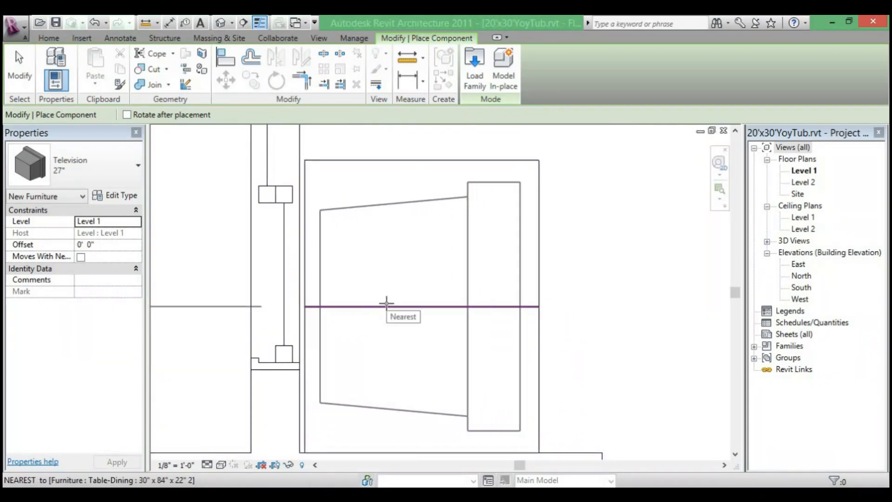
pyautogui.scroll(-4, 484, 243)
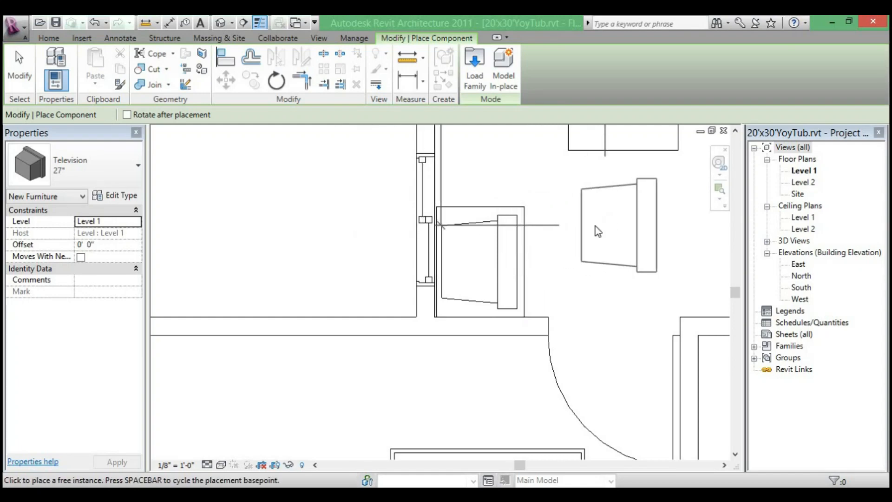
pyautogui.press('Escape')
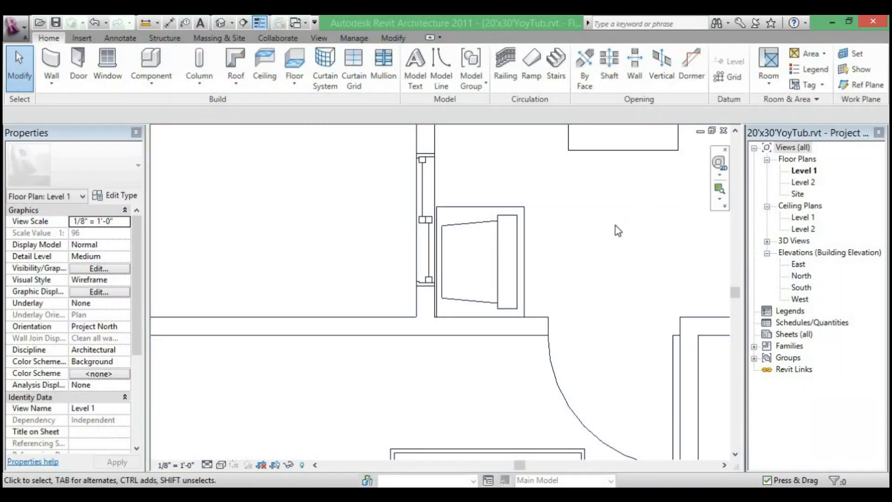
# Duplicate the placed television's type as 27" 2, keeping its dimensions
pyautogui.scroll(-3, 571, 259)
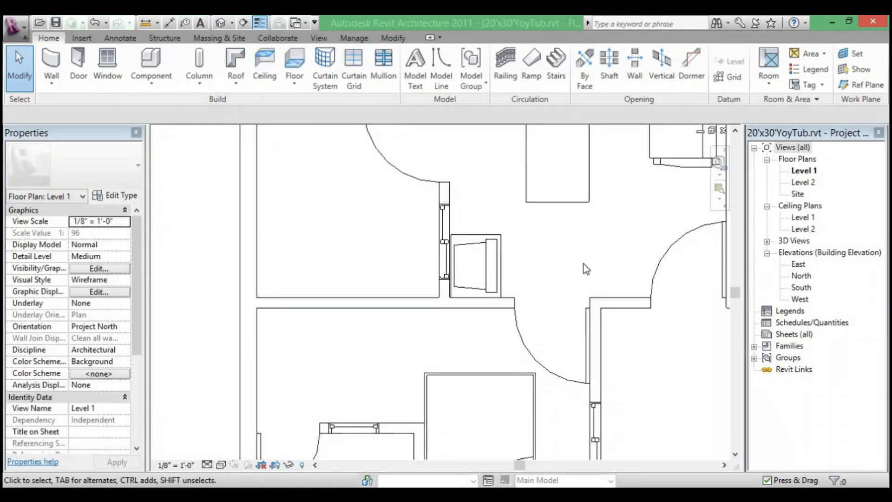
pyautogui.scroll(-4, 528, 254)
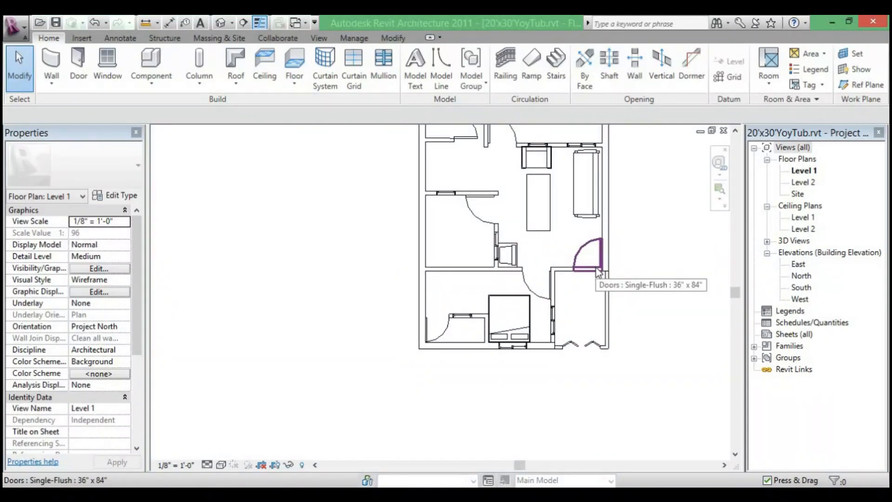
pyautogui.scroll(3, 511, 251)
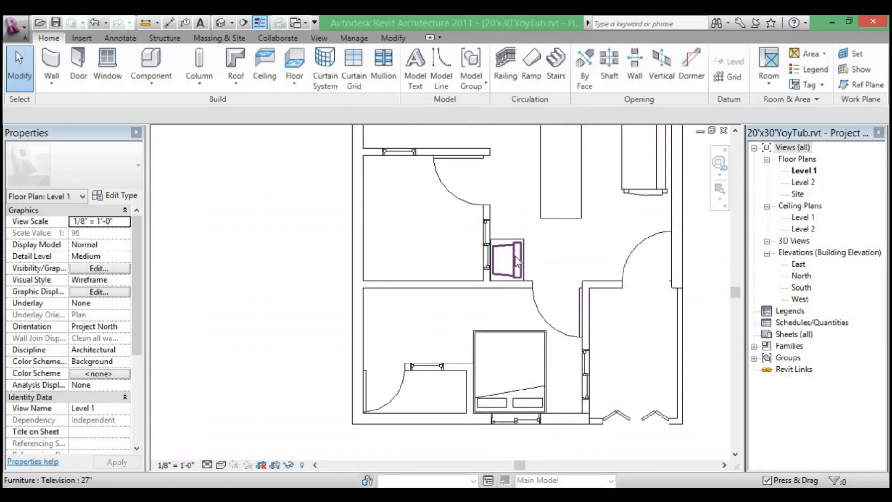
pyautogui.scroll(1, 523, 268)
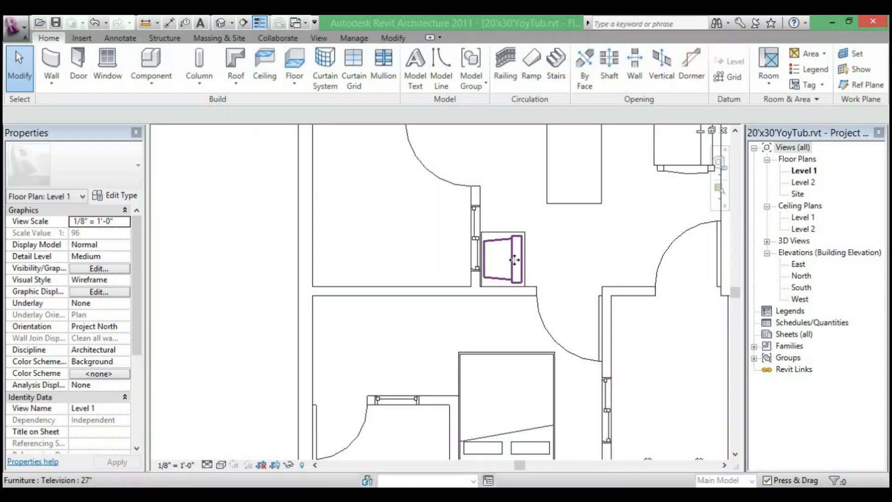
pyautogui.click(519, 248)
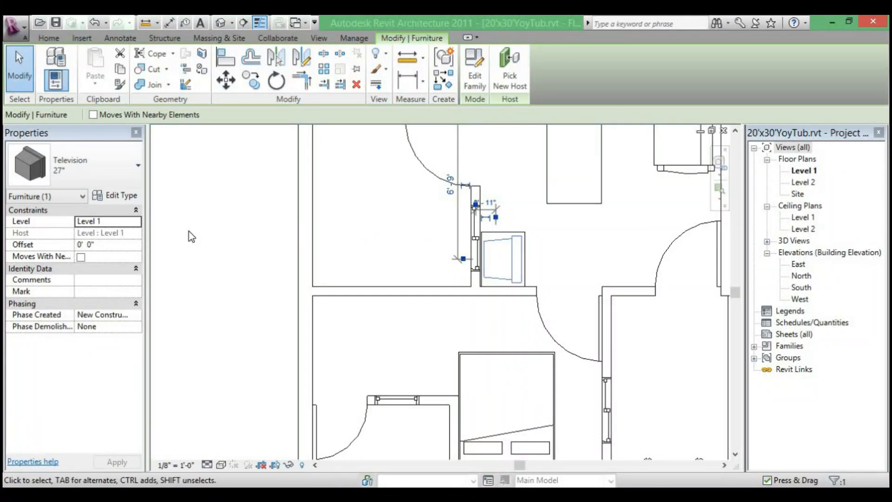
pyautogui.click(113, 197)
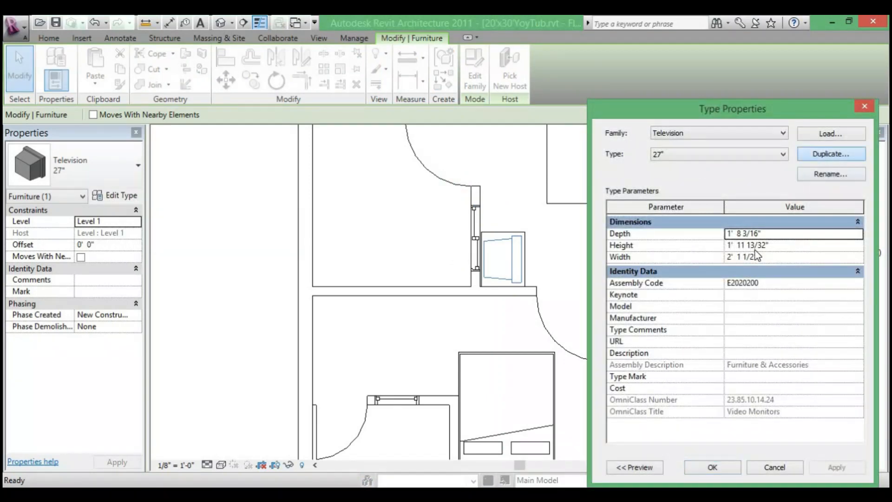
pyautogui.click(831, 154)
pyautogui.click(731, 311)
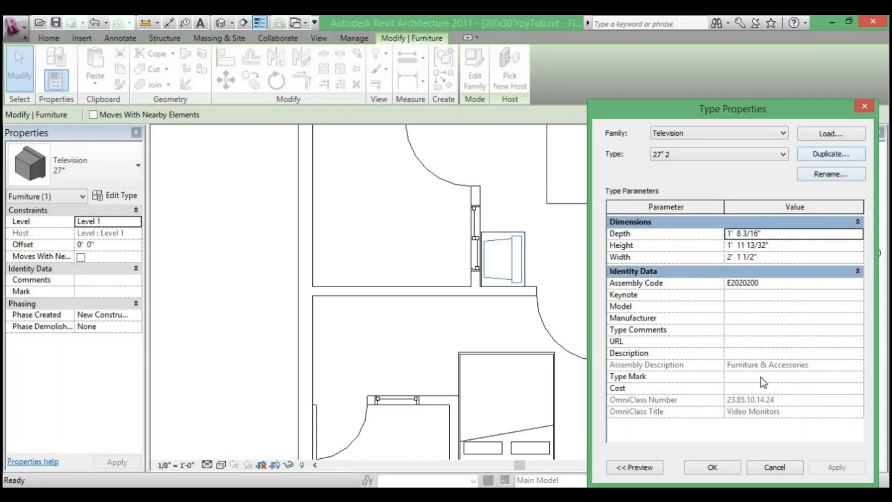
pyautogui.click(734, 468)
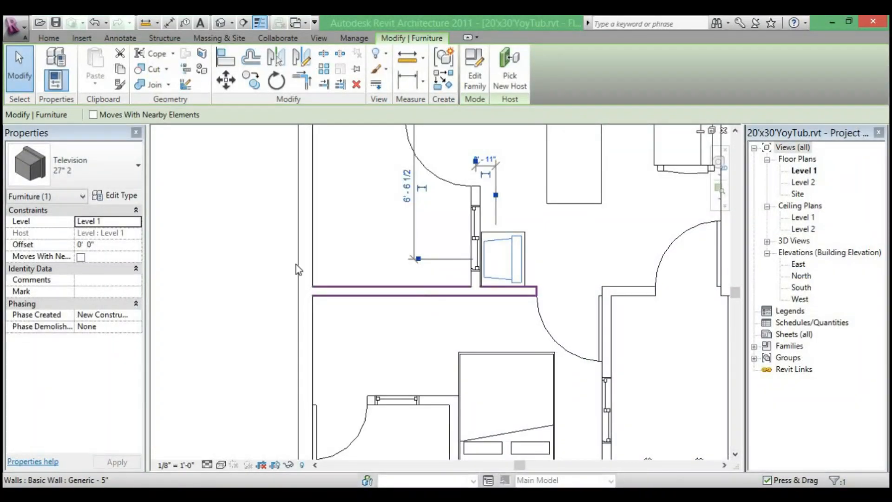
# Raise the television above Level 1 by setting its offset to 1' 10"
pyautogui.click(120, 222)
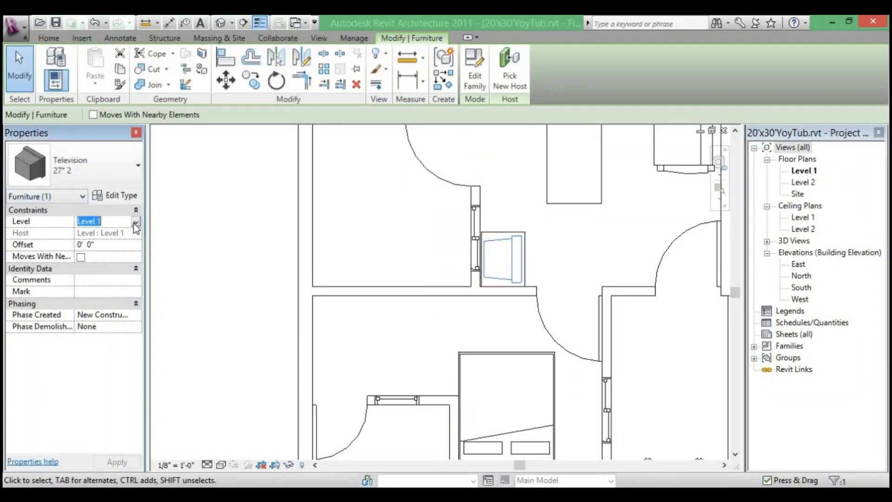
pyautogui.click(136, 221)
pyautogui.click(136, 223)
pyautogui.click(100, 245)
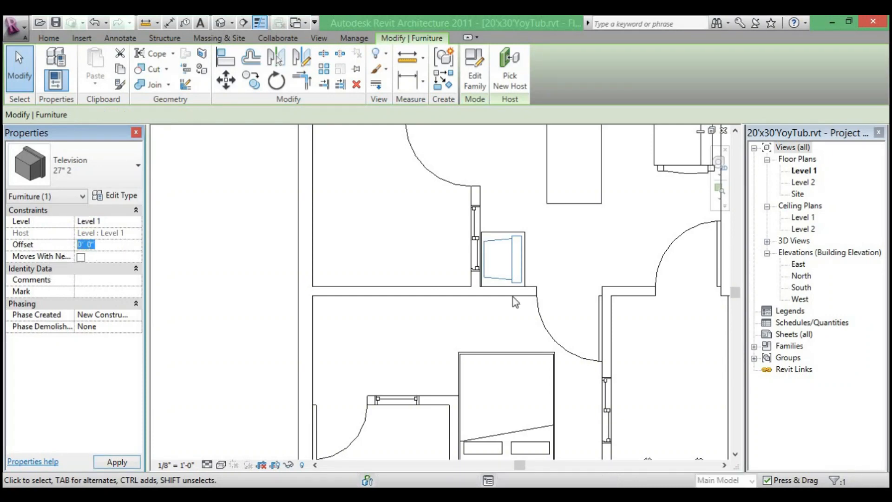
pyautogui.click(116, 242)
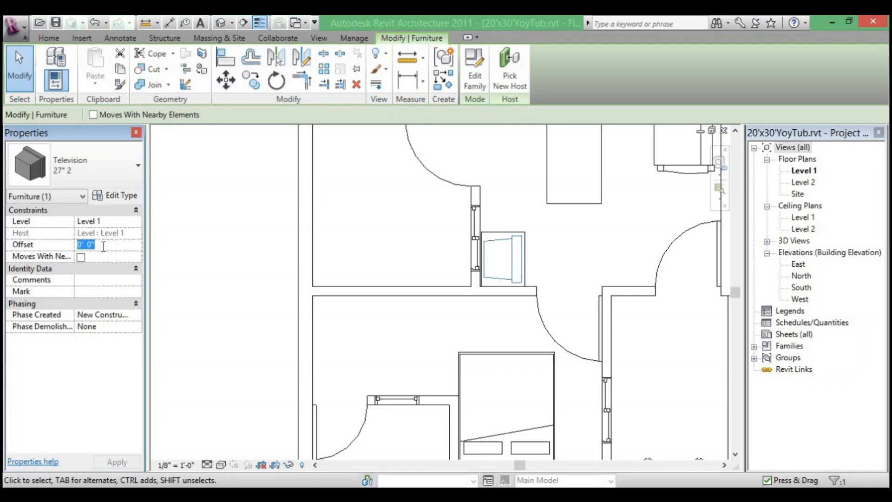
pyautogui.write('1')
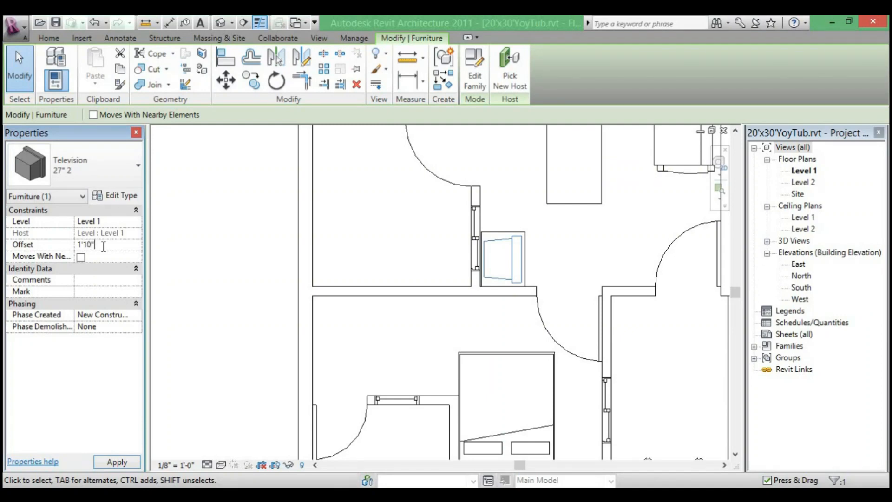
pyautogui.press('Return')
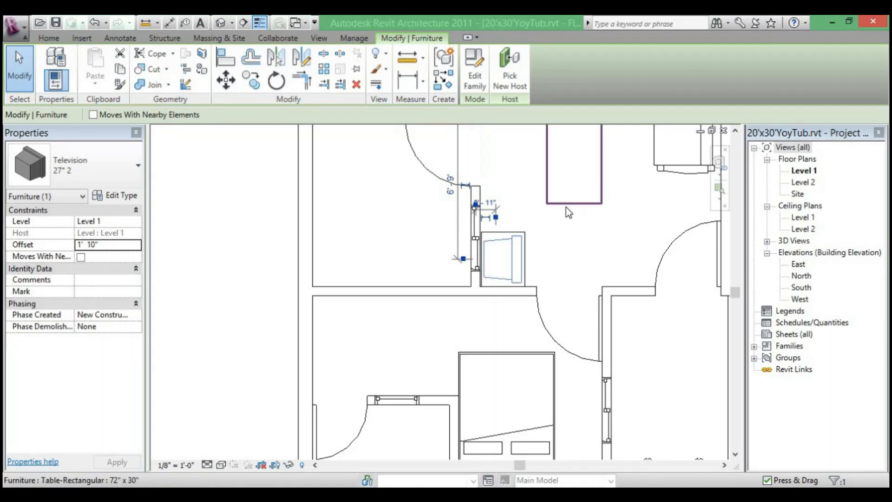
pyautogui.scroll(-2, 565, 207)
pyautogui.scroll(-3, 442, 291)
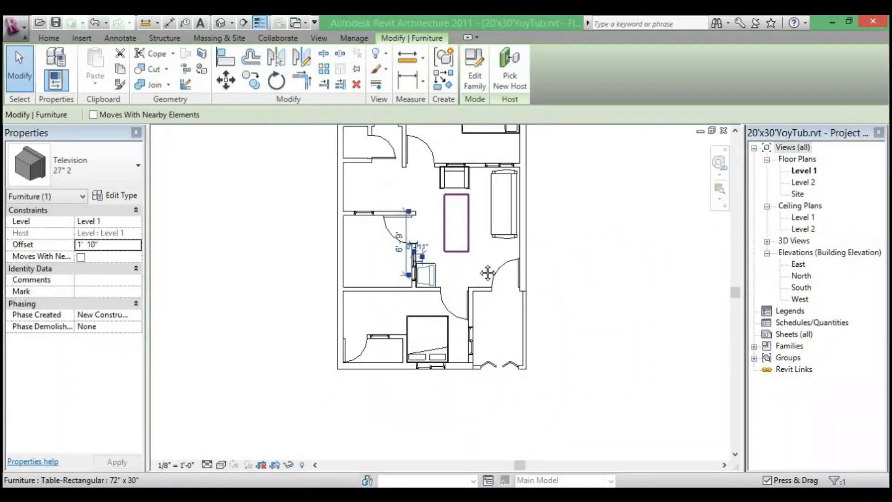
pyautogui.click(472, 292)
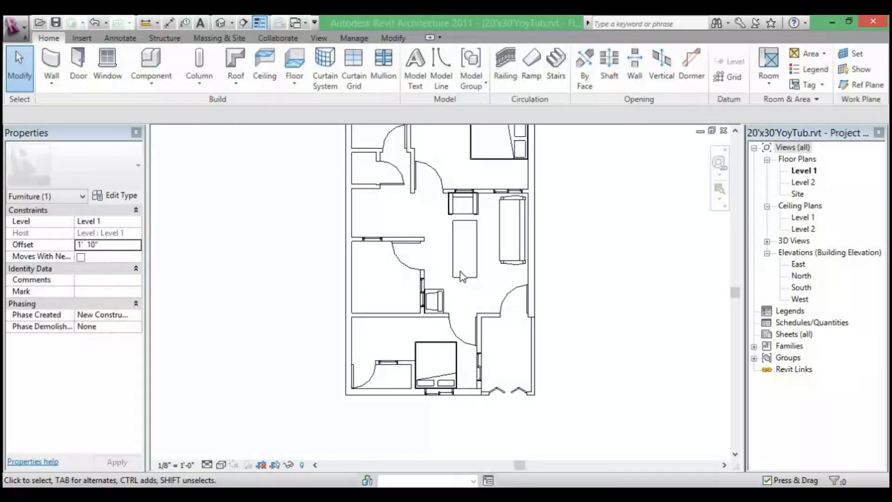
# Load the RPC Male family as a component from the Entourage folder of the Imperial Library
pyautogui.scroll(-2, 460, 271)
pyautogui.moveTo(481, 309); pyautogui.dragTo(482, 393, button='middle')
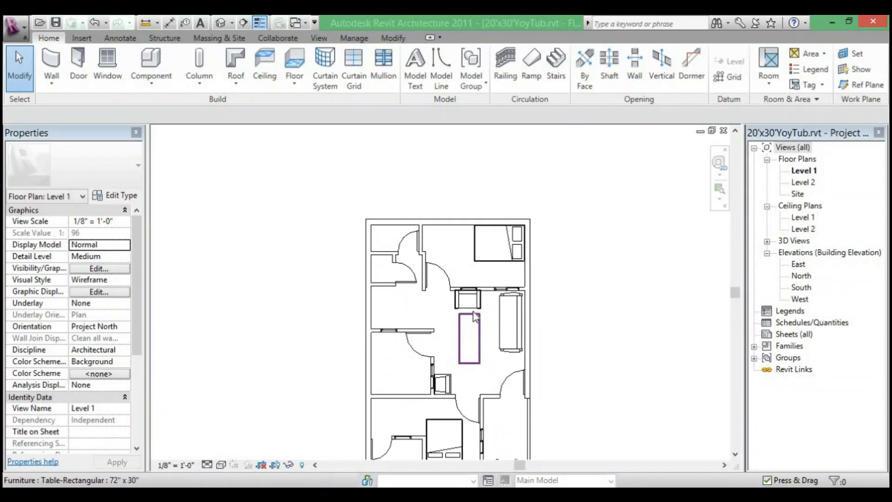
pyautogui.scroll(1, 471, 315)
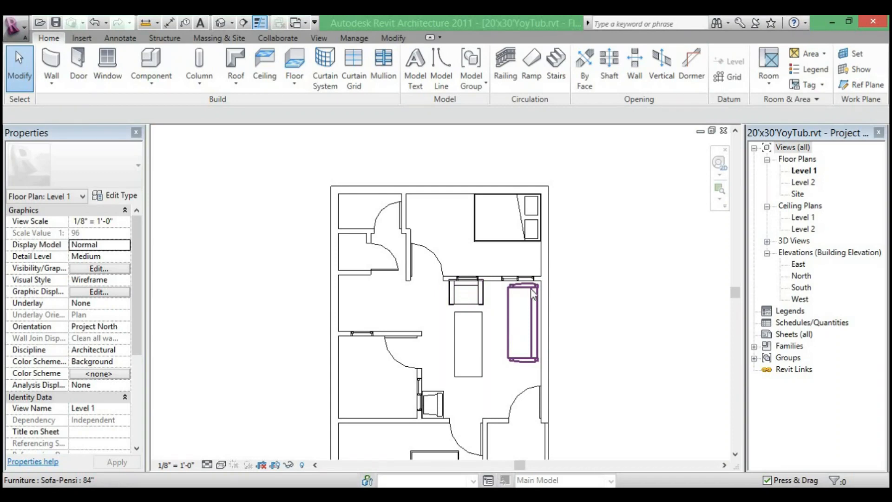
pyautogui.click(159, 85)
pyautogui.click(185, 106)
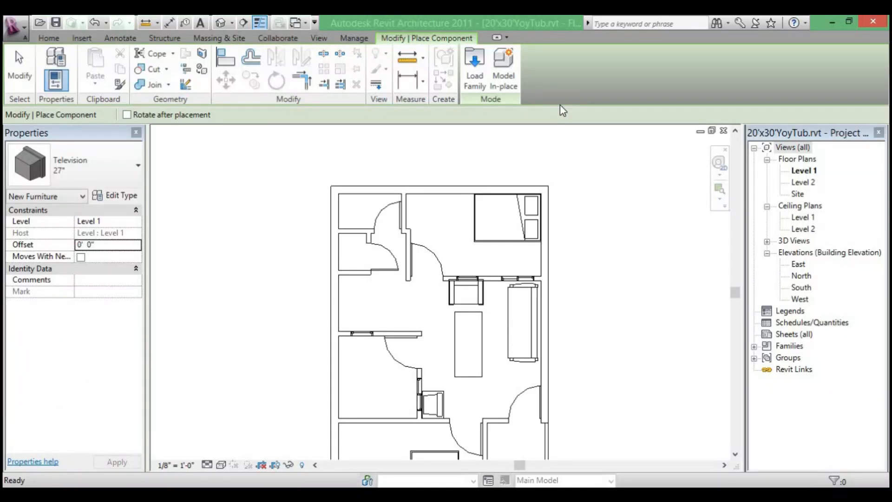
pyautogui.click(474, 82)
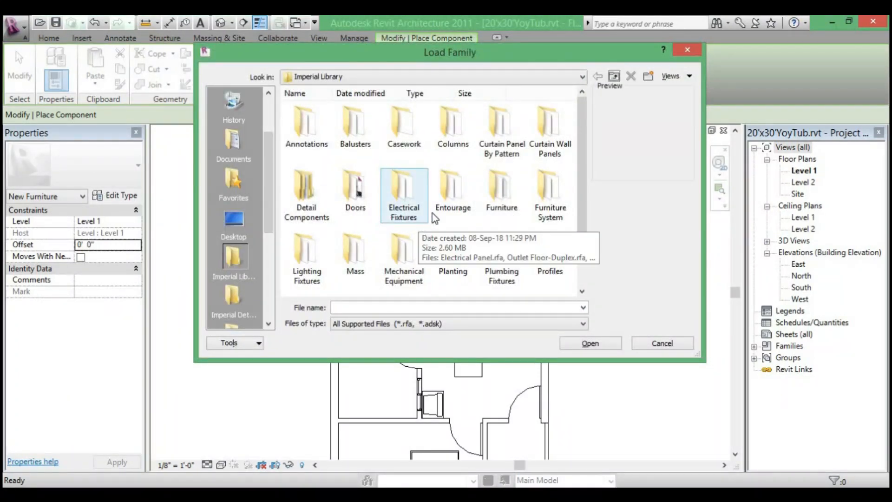
pyautogui.click(452, 215)
pyautogui.doubleClick(452, 211)
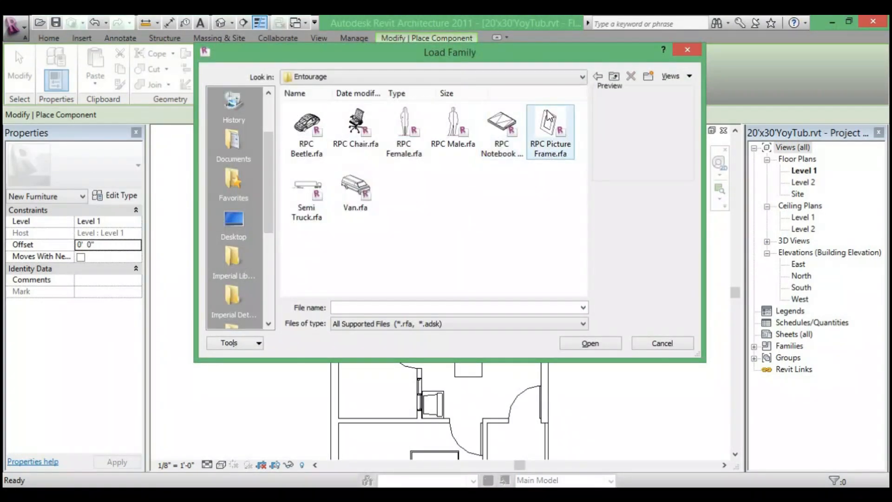
pyautogui.click(453, 128)
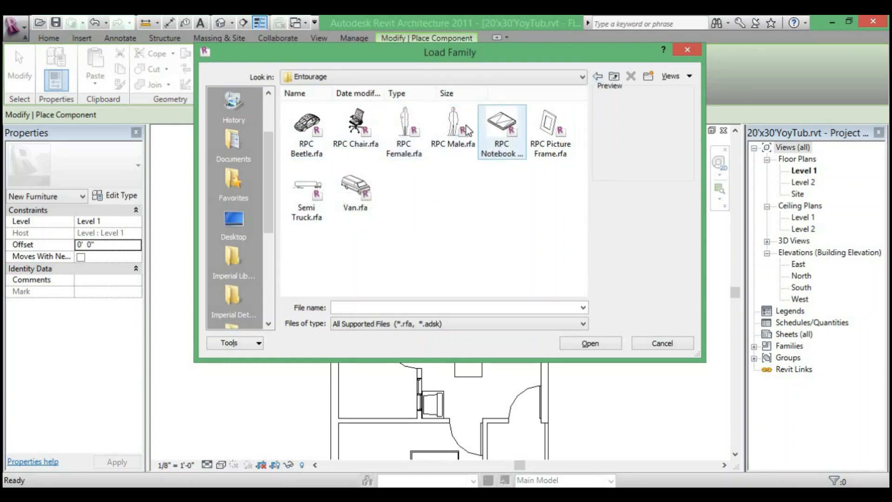
pyautogui.click(449, 130)
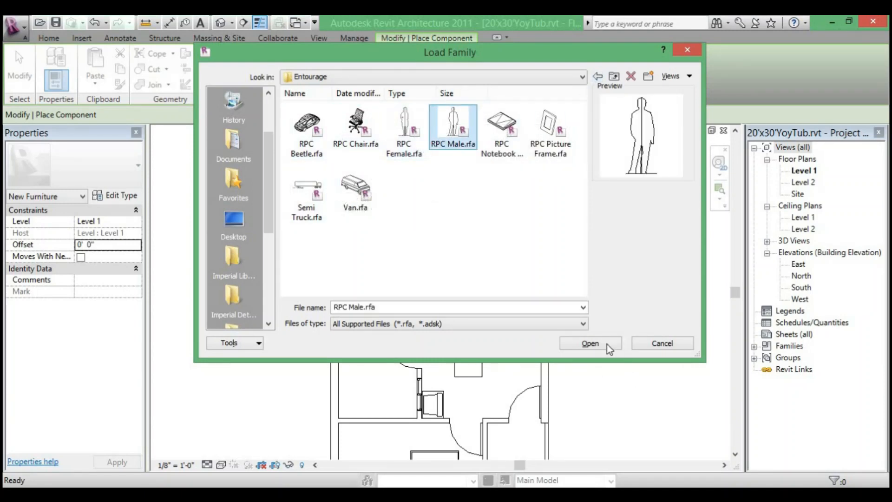
pyautogui.click(590, 343)
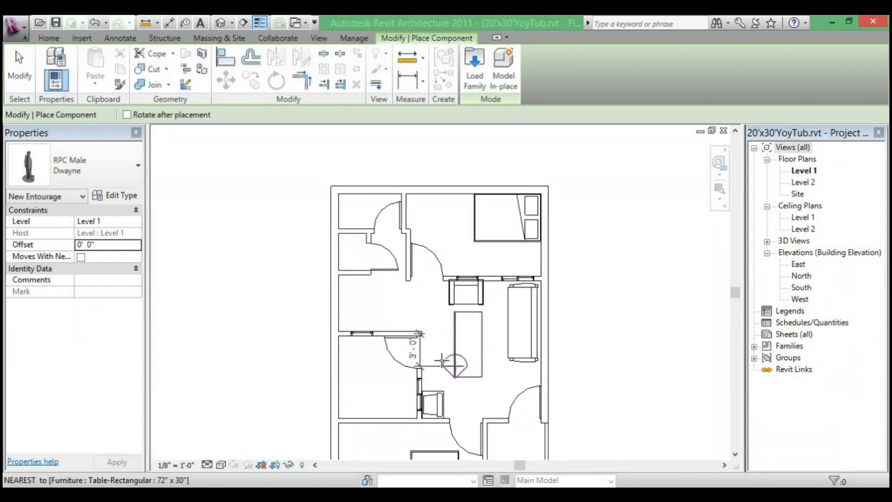
# Place three RPC Male figures: beside the bed in the upper bedroom, in the middle-left room and in the lower bedroom
pyautogui.click(442, 222)
pyautogui.scroll(-1, 379, 366)
pyautogui.moveTo(379, 366); pyautogui.dragTo(400, 251, button='middle')
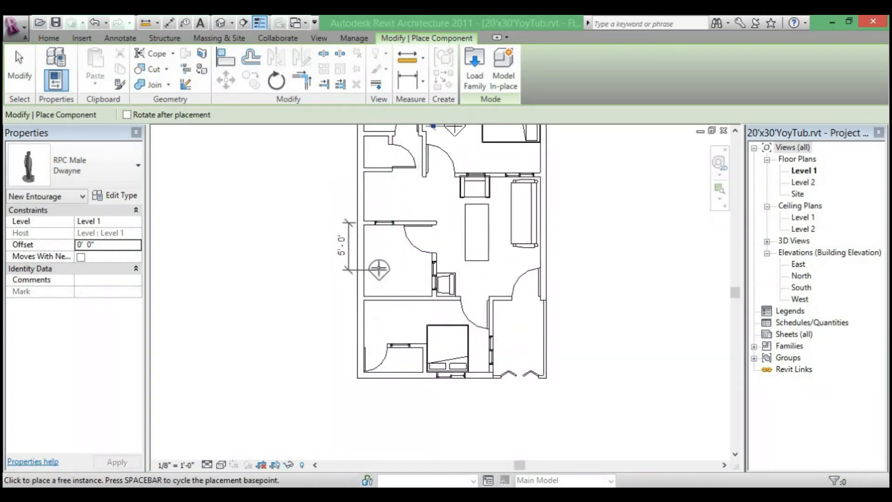
pyautogui.click(379, 268)
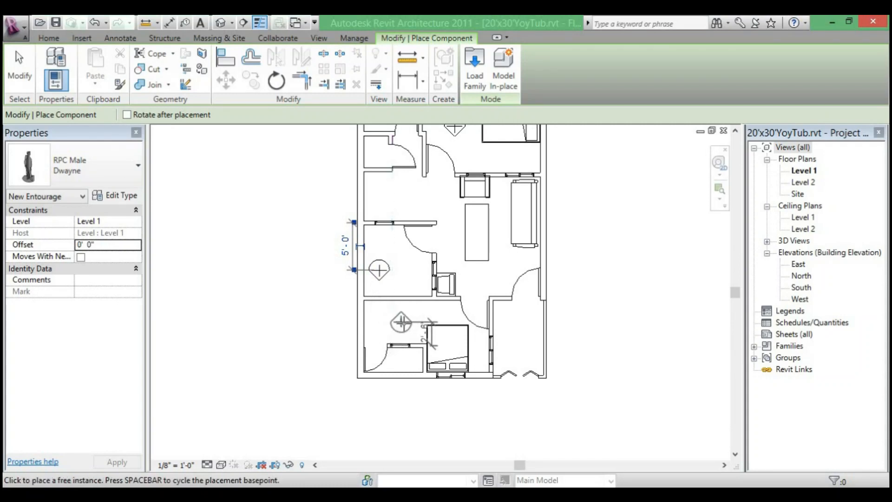
pyautogui.click(406, 322)
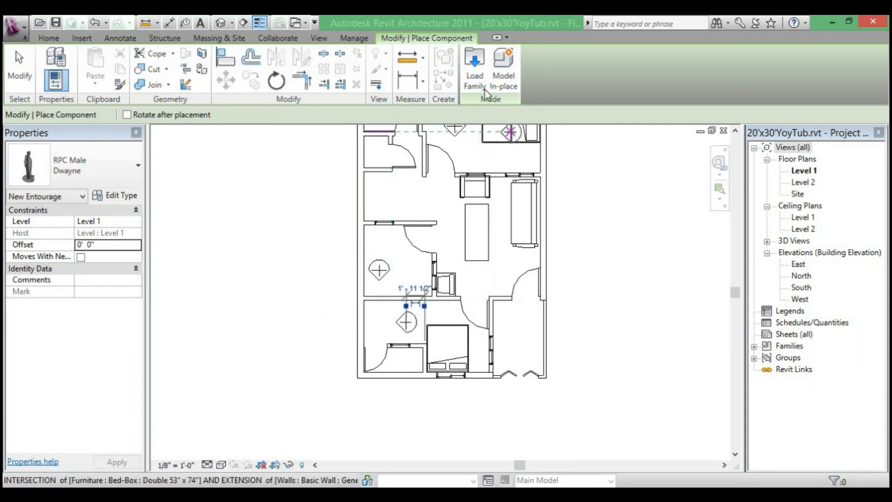
# Load the Sink Vanity-Square family from the Plumbing Fixtures folder of the Imperial Library
pyautogui.click(474, 67)
pyautogui.scroll(-2, 492, 204)
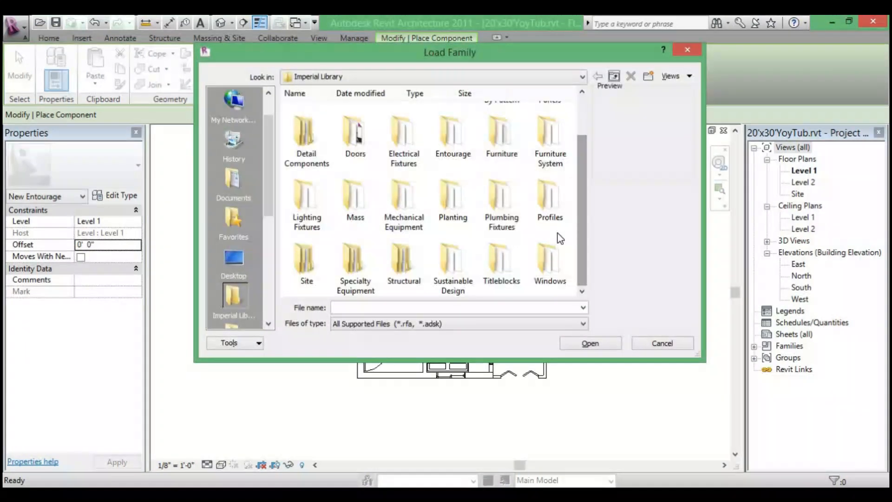
pyautogui.doubleClick(494, 219)
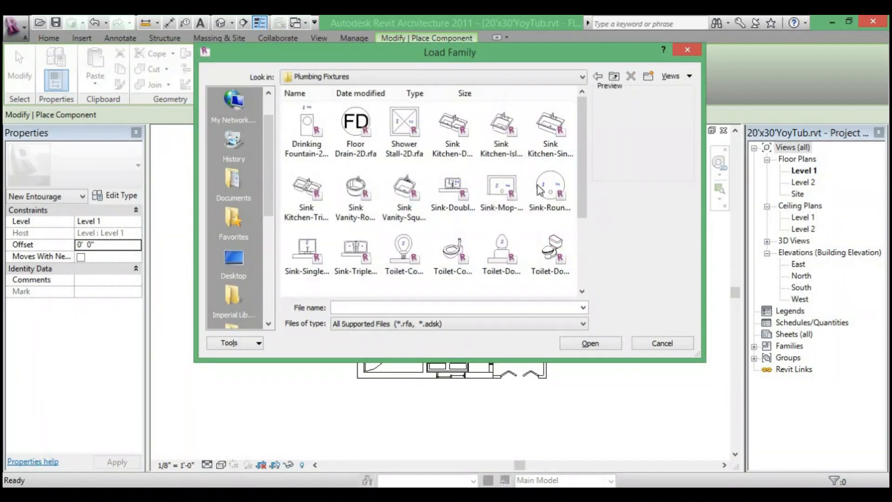
pyautogui.moveTo(580, 159); pyautogui.dragTo(589, 244)
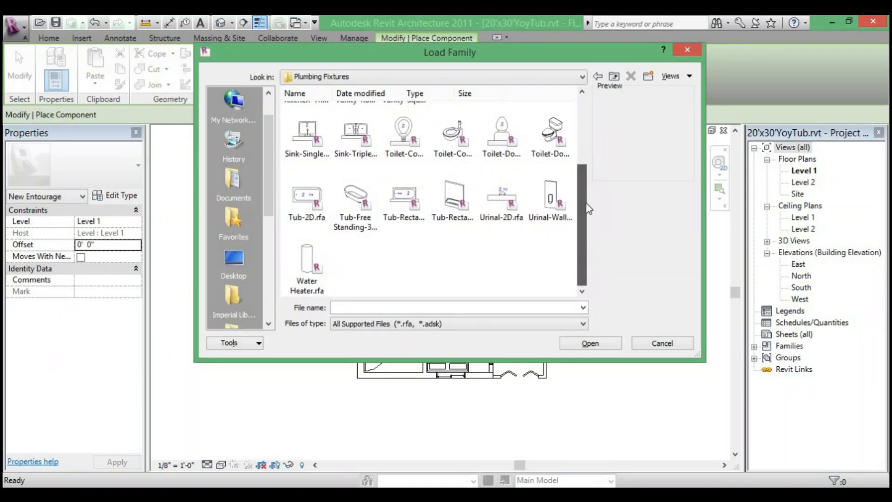
pyautogui.moveTo(588, 208); pyautogui.dragTo(583, 143)
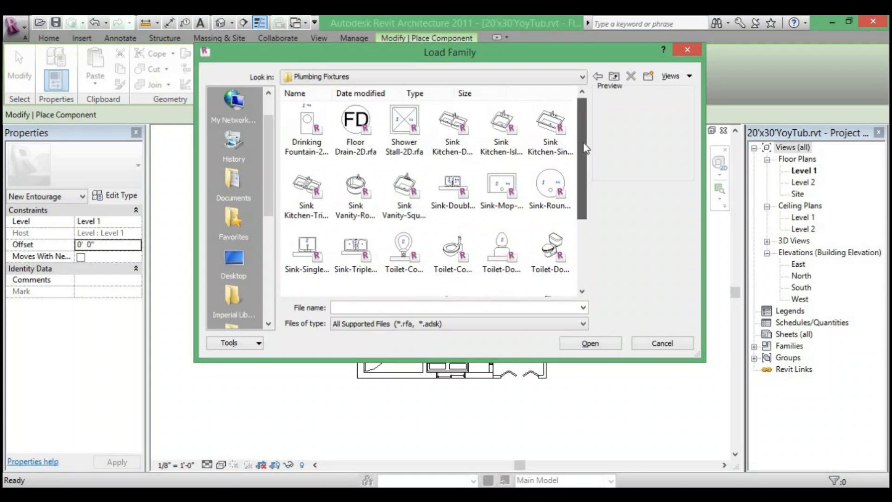
pyautogui.click(548, 138)
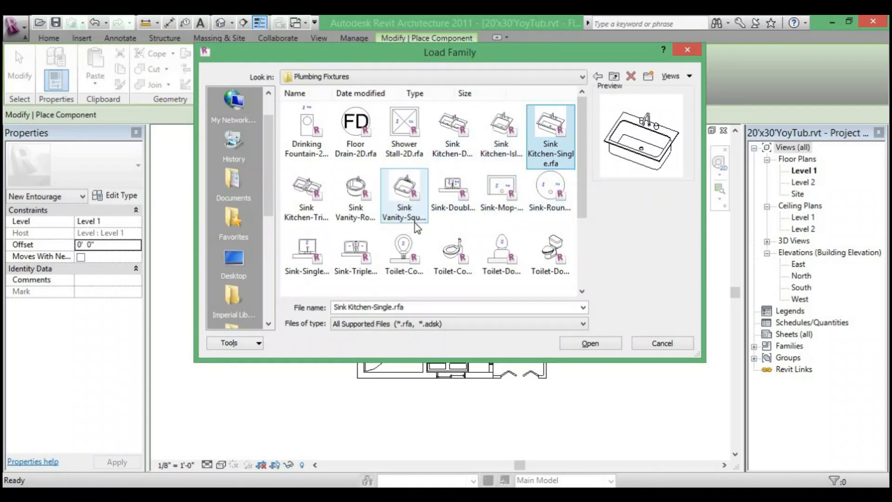
pyautogui.click(406, 215)
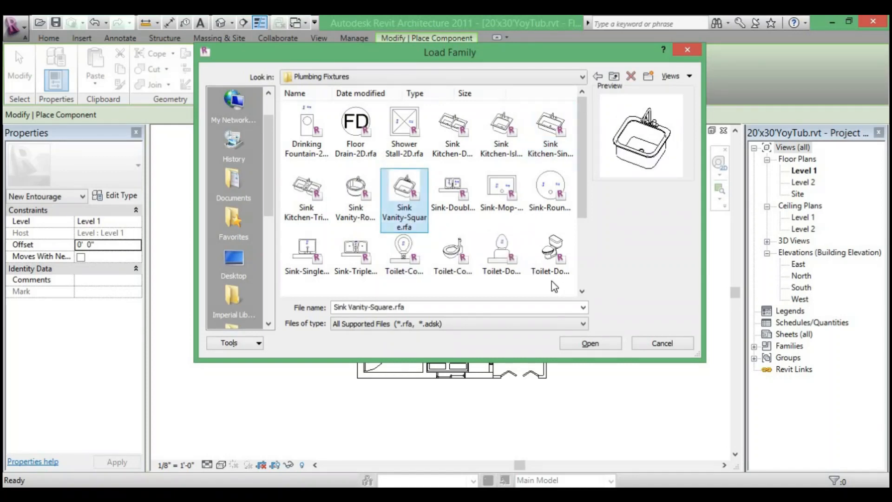
pyautogui.click(588, 344)
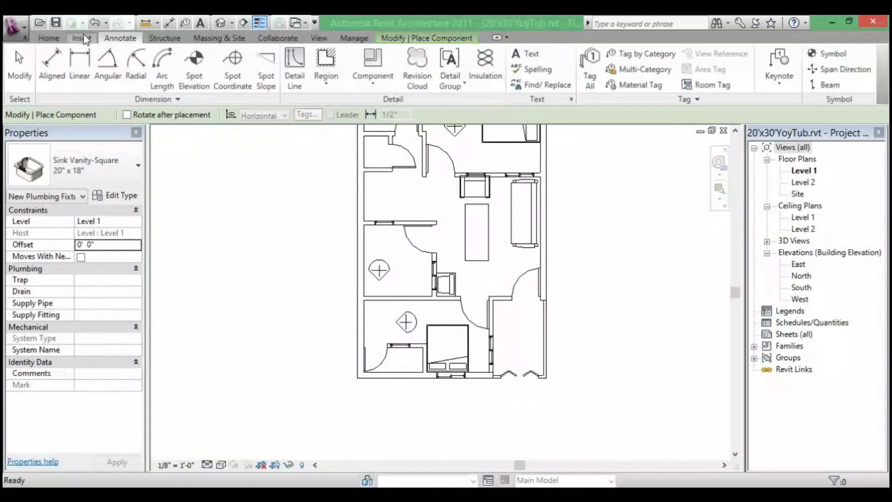
# Place a 20" x 18" Sink Vanity-Square against the wall between the small upper-left rooms' doors and the upper bedroom
pyautogui.click(79, 38)
pyautogui.click(44, 38)
pyautogui.click(154, 76)
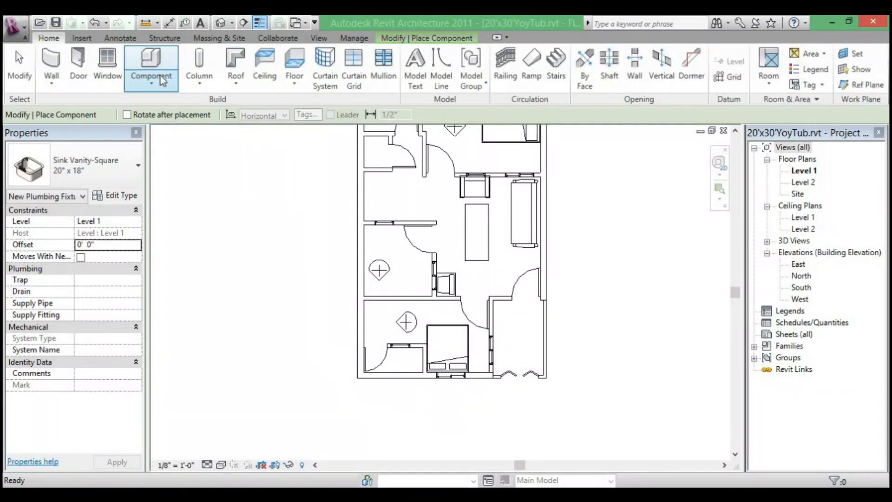
pyautogui.click(181, 106)
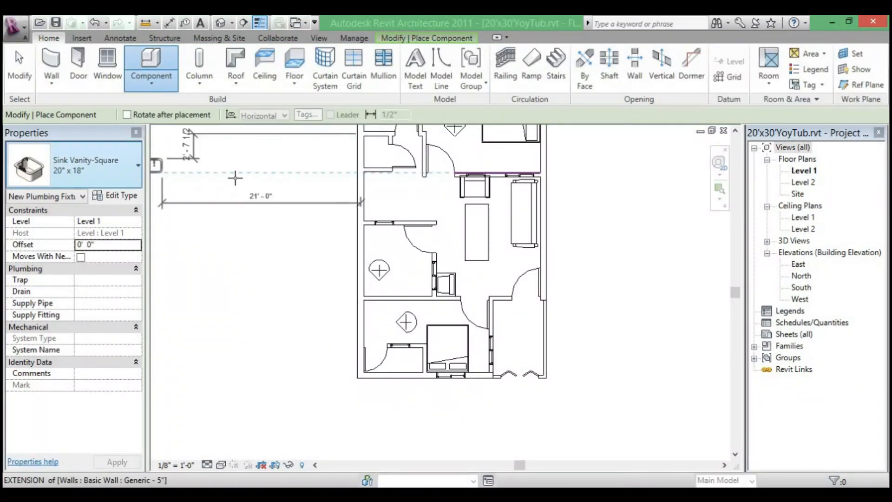
pyautogui.scroll(2, 393, 311)
pyautogui.scroll(2, 405, 271)
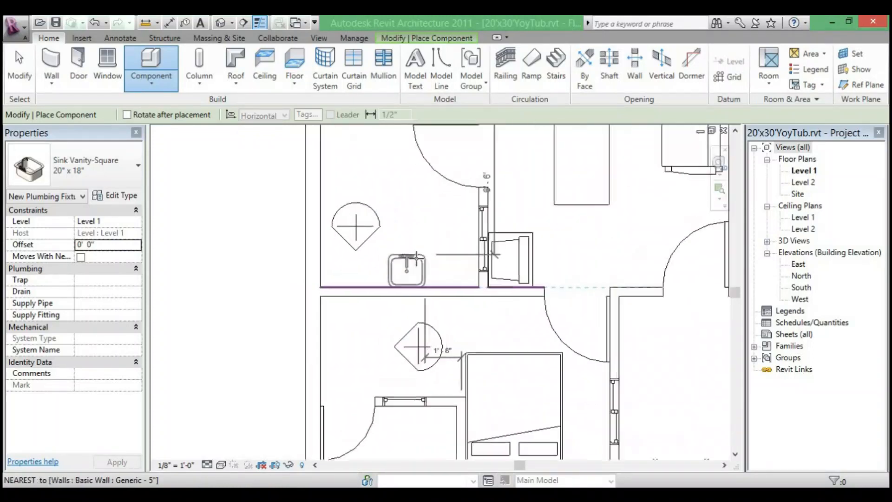
pyautogui.scroll(-2, 413, 257)
pyautogui.moveTo(442, 137); pyautogui.dragTo(418, 264, button='middle')
pyautogui.scroll(5, 409, 230)
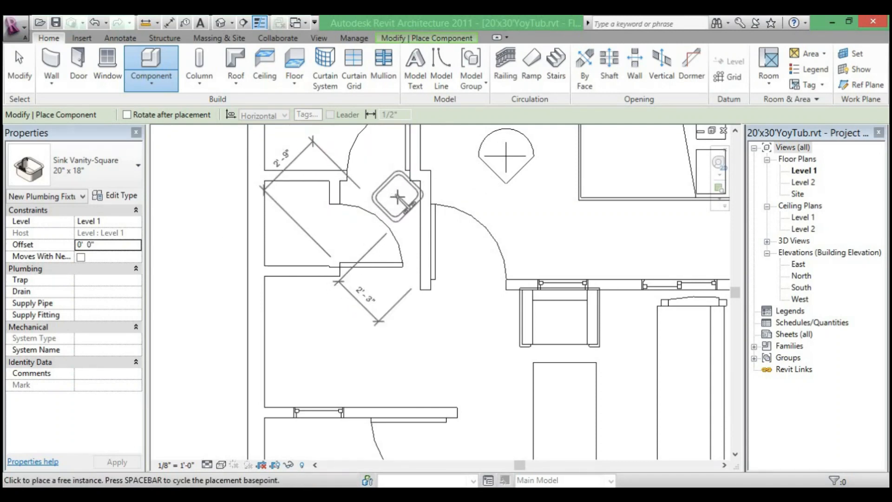
pyautogui.scroll(-6, 410, 247)
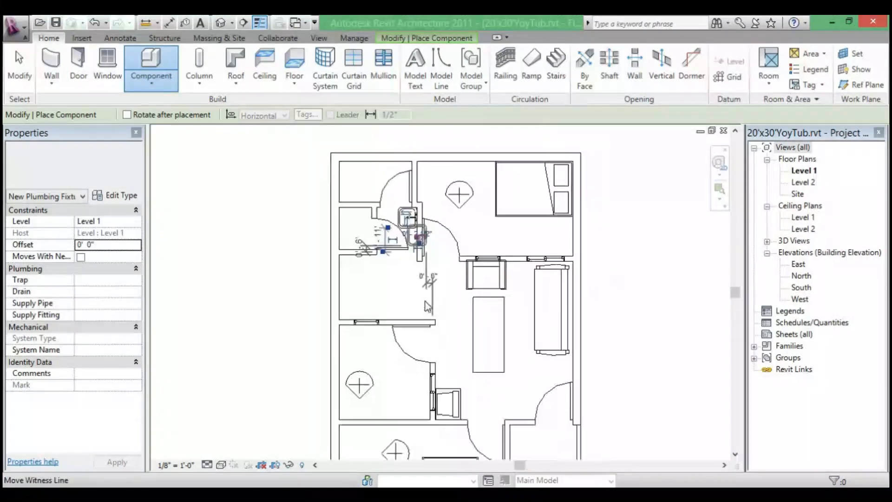
# Try to place a second vanity sink against the lower bedroom's left wall, directly above the small bathroom's door
pyautogui.scroll(3, 418, 274)
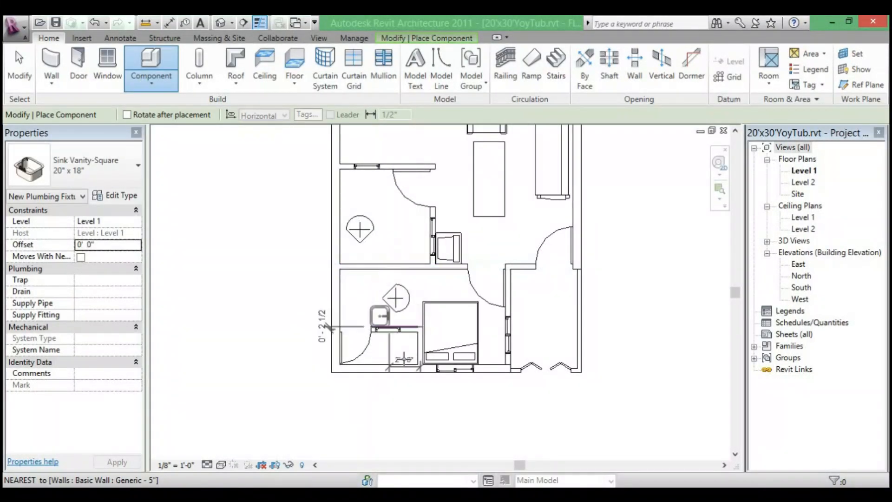
pyautogui.moveTo(378, 320); pyautogui.dragTo(428, 315, button='middle')
pyautogui.scroll(5, 348, 340)
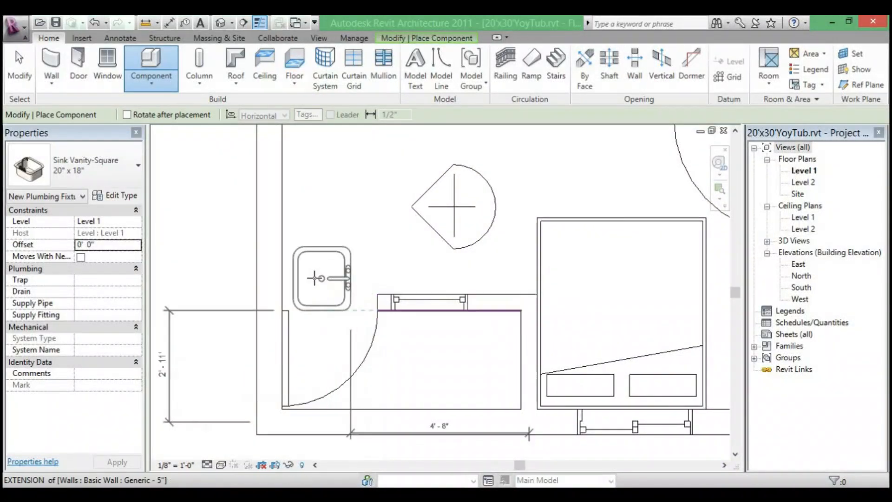
pyautogui.press('space')
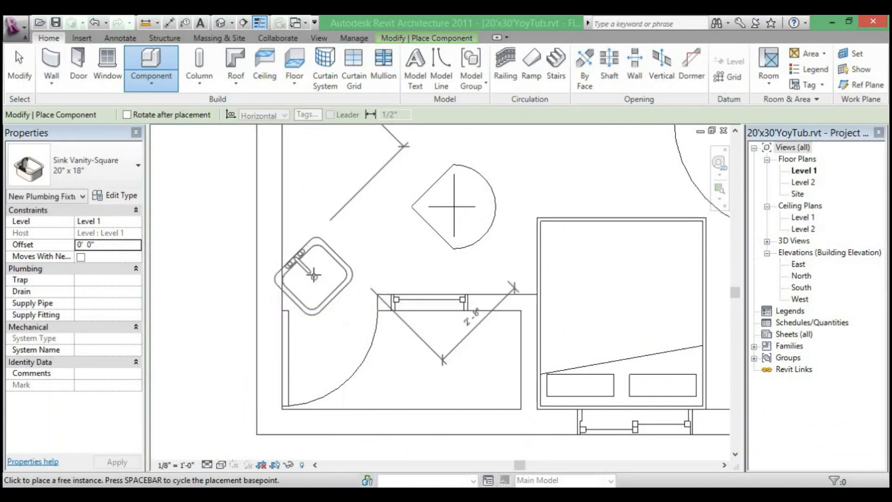
pyautogui.click(333, 263)
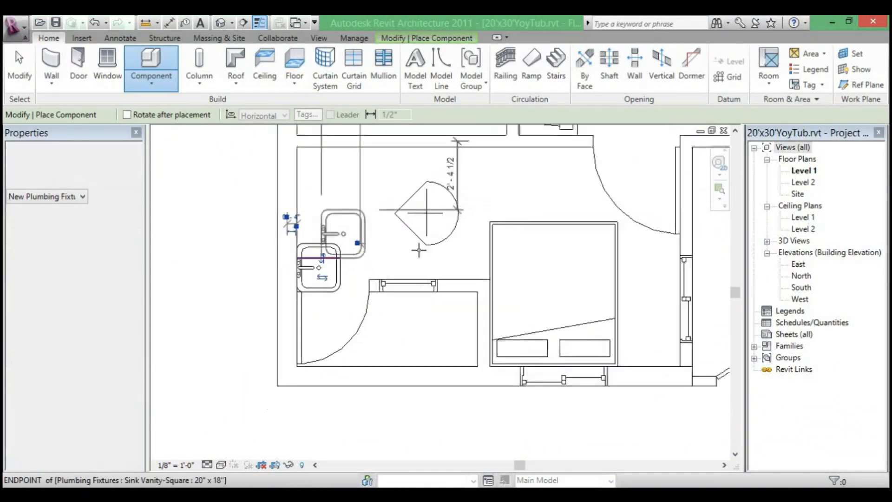
pyautogui.scroll(-2, 434, 248)
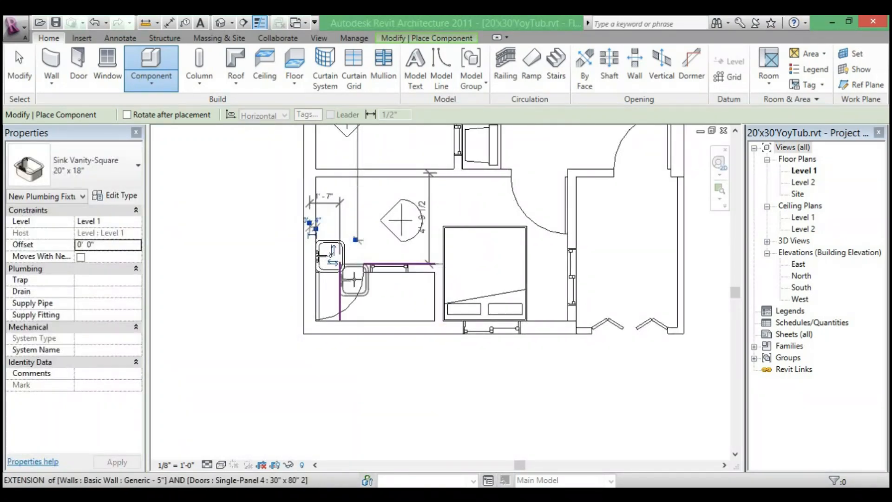
# Place the second vanity sink on the lower bedroom's left wall, 2' 0" below the upper wall, and end placement
pyautogui.scroll(3, 356, 282)
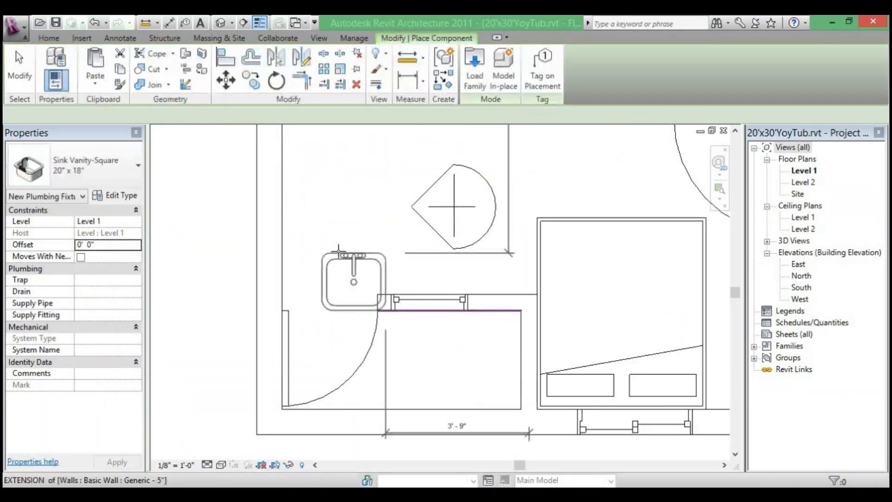
pyautogui.scroll(-3, 325, 198)
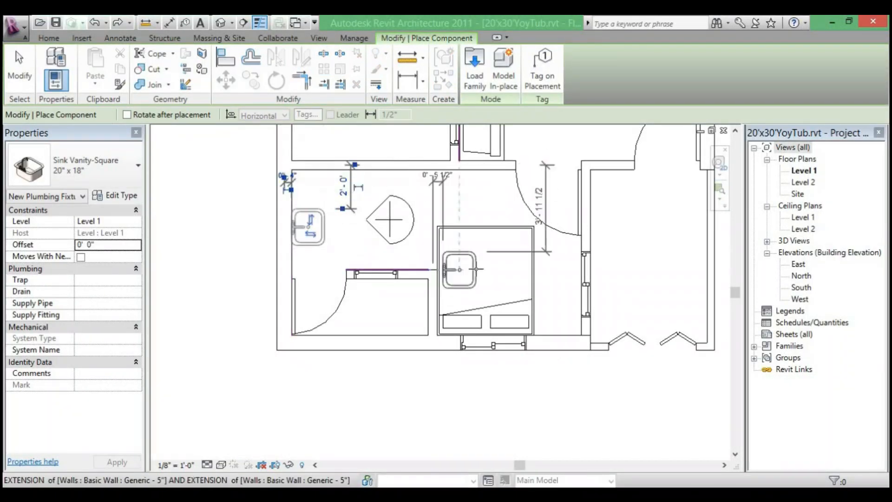
pyautogui.scroll(-3, 335, 205)
pyautogui.scroll(-2, 476, 268)
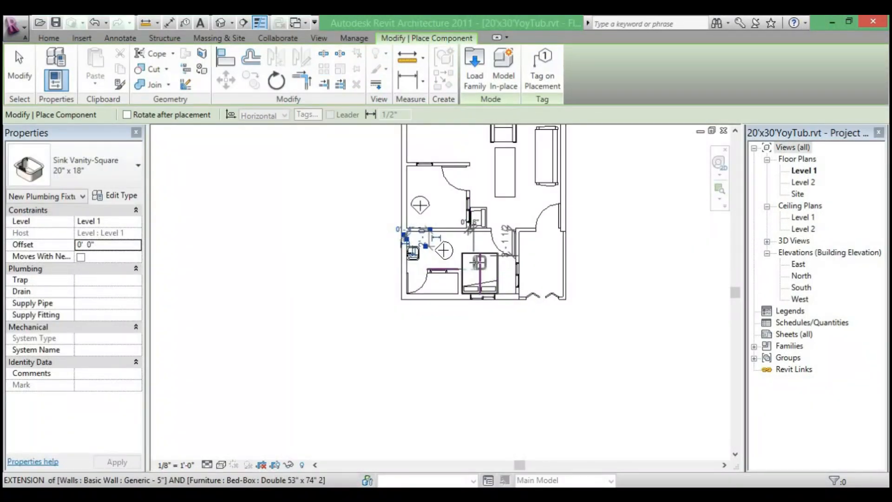
pyautogui.click(412, 263)
pyautogui.scroll(1, 425, 236)
pyautogui.press('Escape')
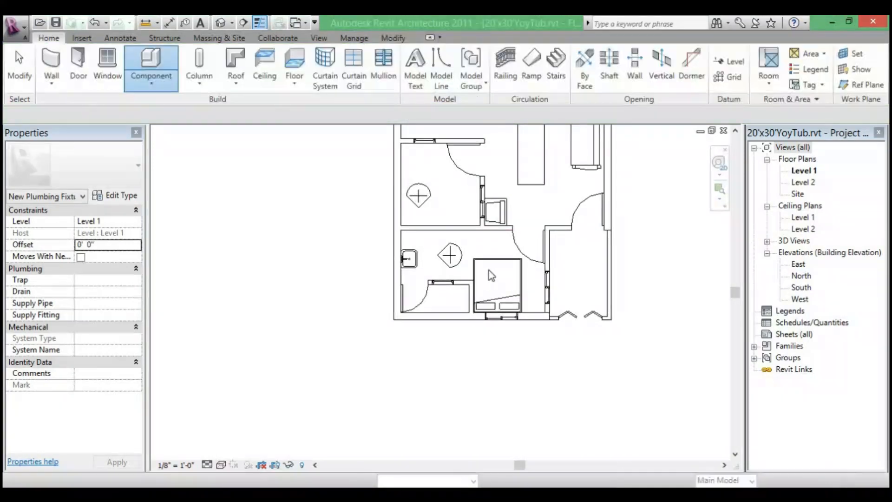
pyautogui.press('Escape')
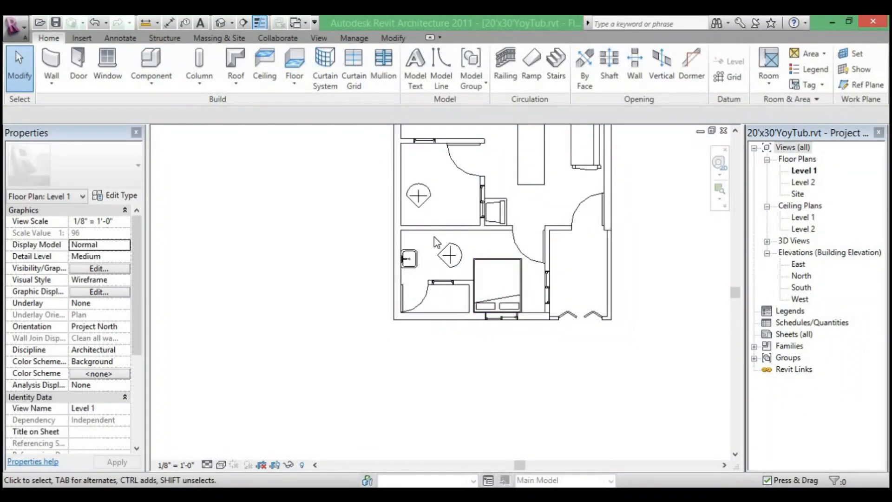
# Load the Toilet-Domestic-3D family as a component from the Plumbing Fixtures folder
pyautogui.click(155, 86)
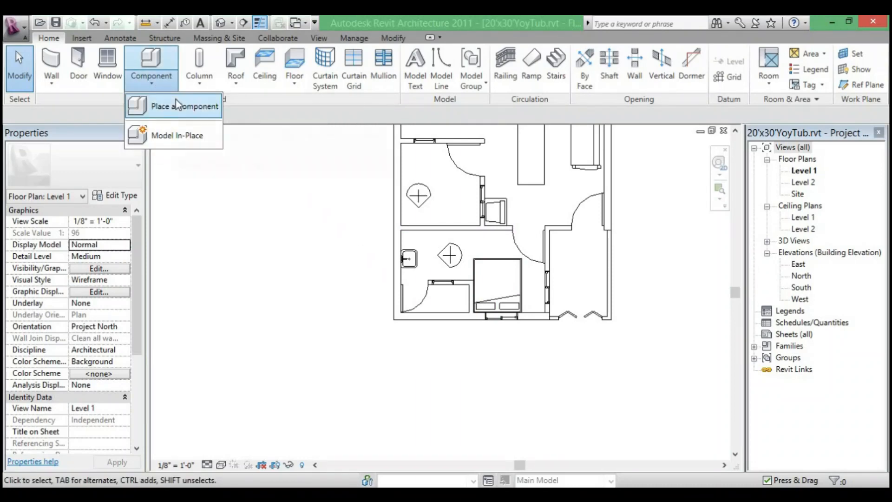
pyautogui.click(178, 105)
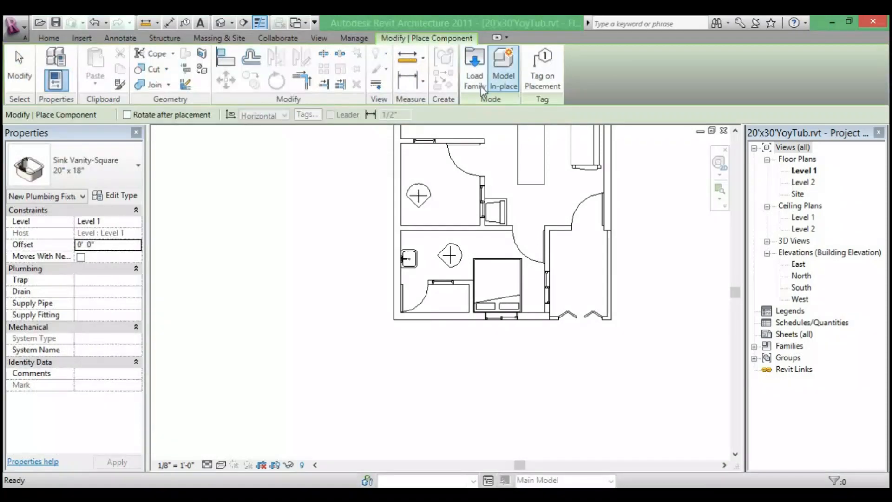
pyautogui.click(482, 89)
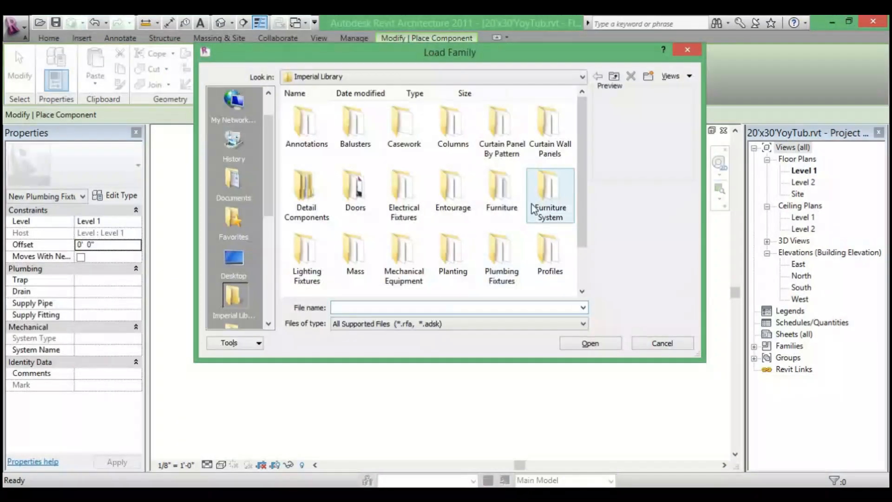
pyautogui.moveTo(578, 171); pyautogui.dragTo(583, 233)
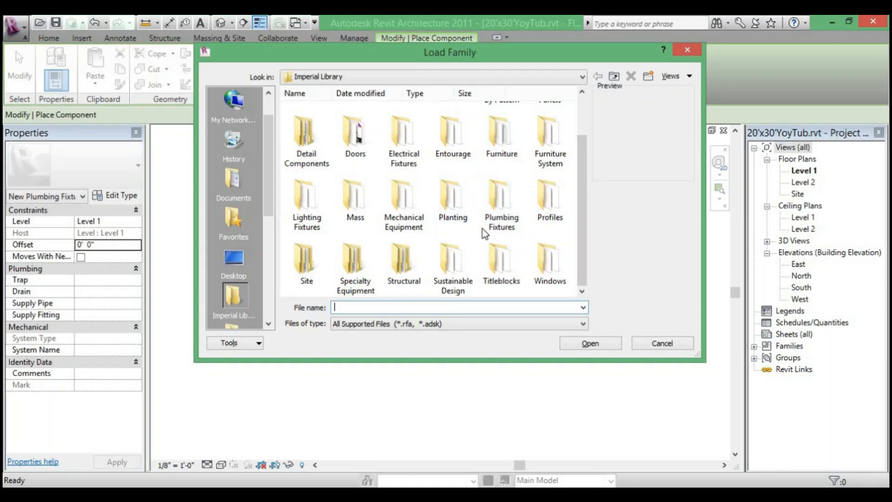
pyautogui.doubleClick(497, 228)
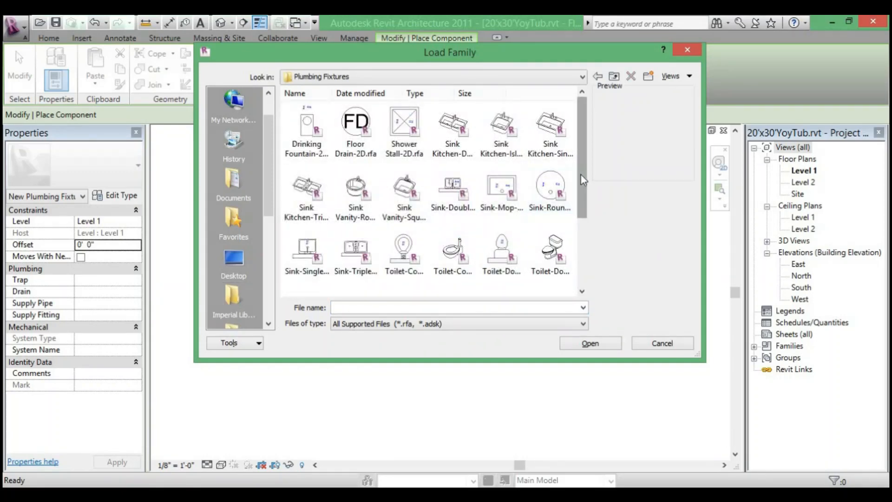
pyautogui.moveTo(581, 175); pyautogui.dragTo(584, 212)
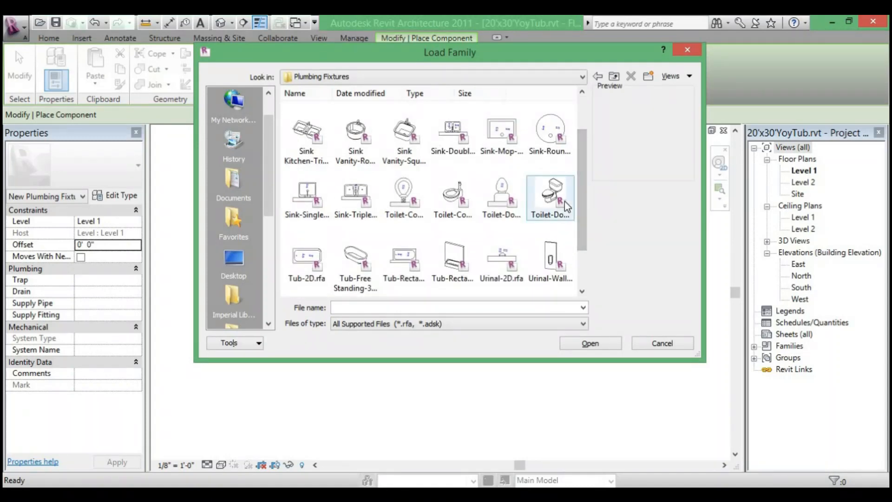
pyautogui.click(563, 199)
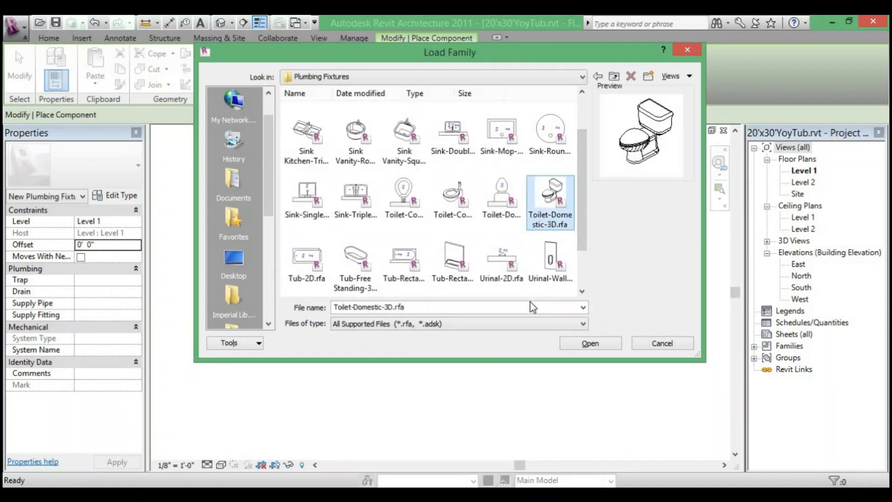
pyautogui.click(589, 342)
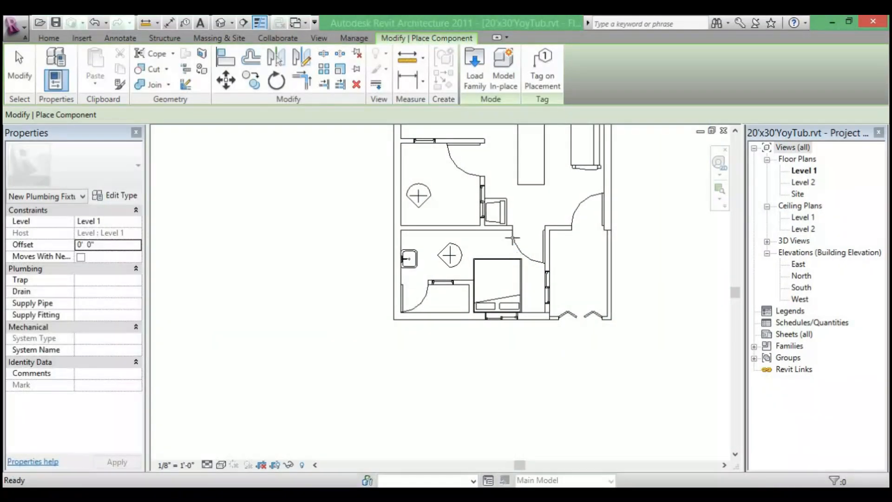
# Place a Toilet-Domestic-3D against the upper wall of the second small room in the plan's upper-left corner
pyautogui.scroll(-3, 503, 214)
pyautogui.moveTo(504, 215); pyautogui.dragTo(446, 353, button='middle')
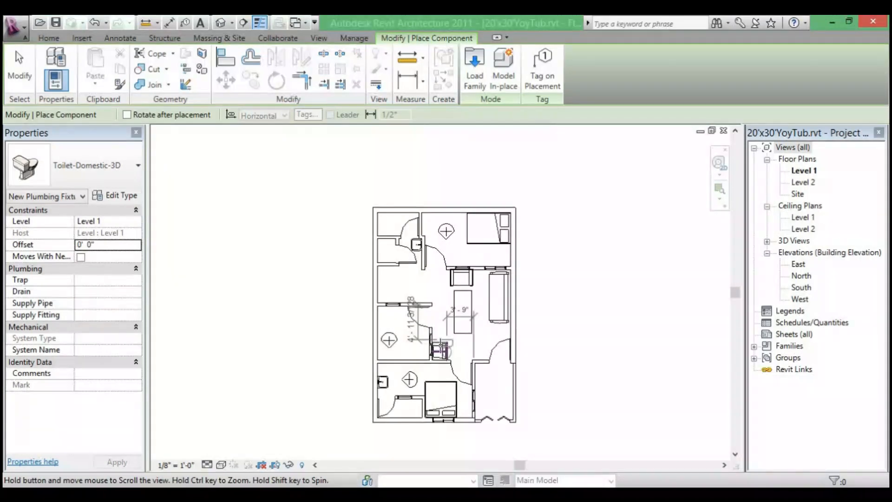
pyautogui.scroll(2, 447, 348)
pyautogui.scroll(2, 393, 205)
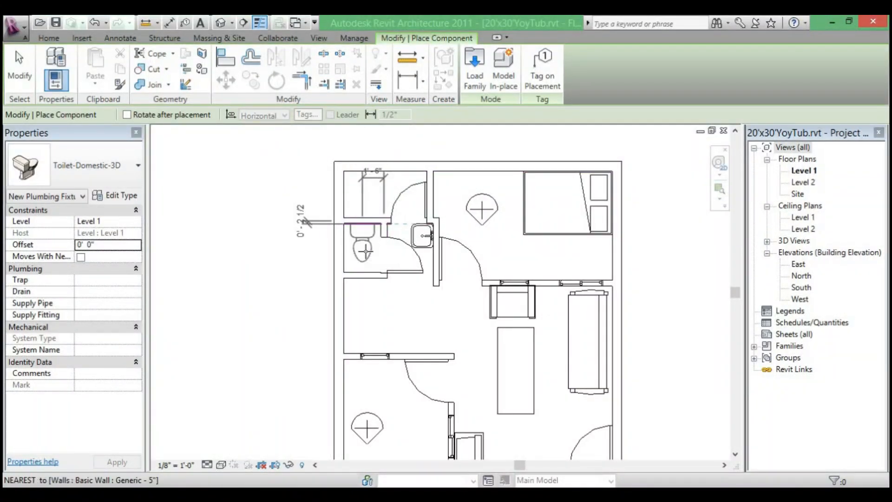
pyautogui.click(428, 236)
# Place a second Toilet-Domestic-3D against the right wall of the small bathroom in the lower bedroom, and end placement
pyautogui.scroll(-3, 428, 237)
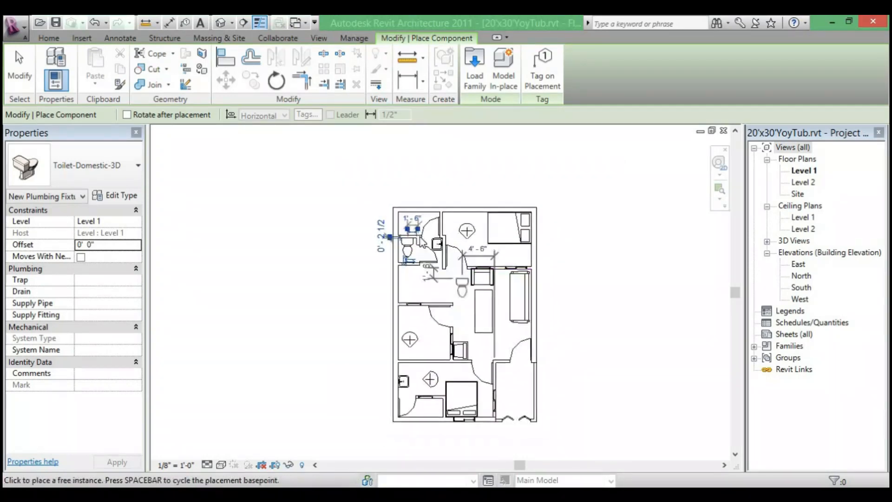
pyautogui.scroll(5, 435, 353)
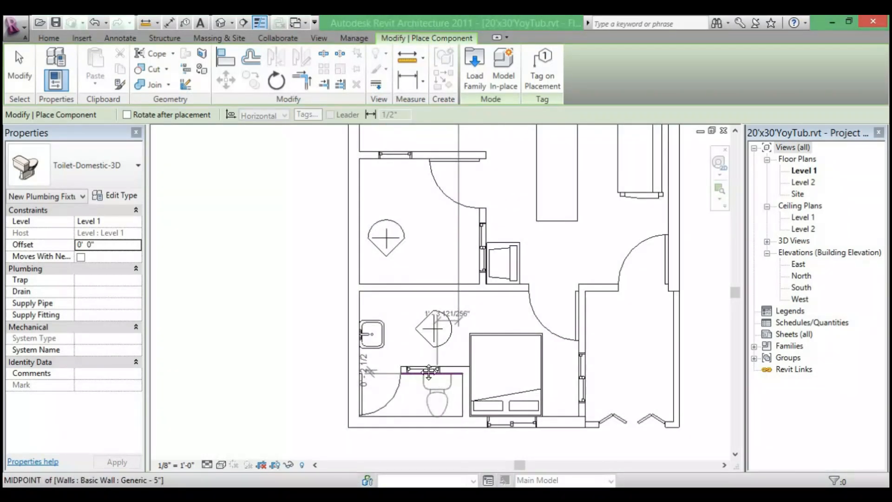
pyautogui.scroll(2, 422, 362)
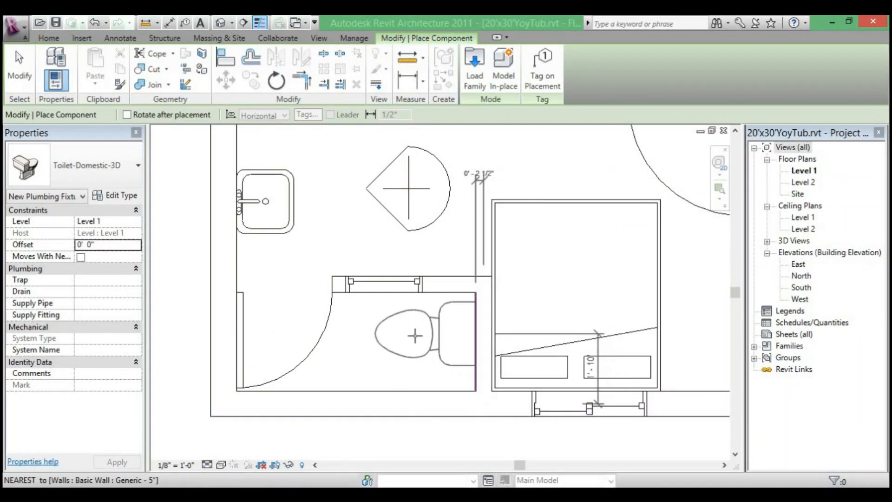
pyautogui.click(443, 307)
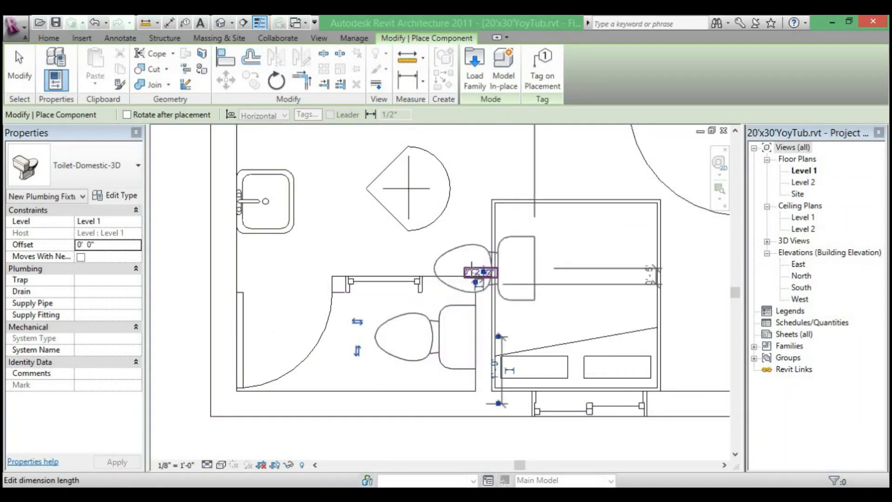
pyautogui.press('Escape')
pyautogui.press('Escape')
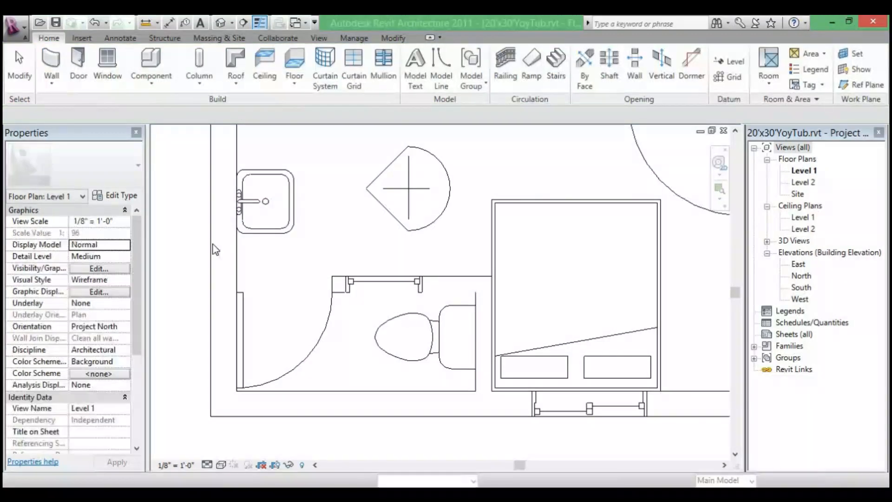
pyautogui.scroll(-5, 547, 326)
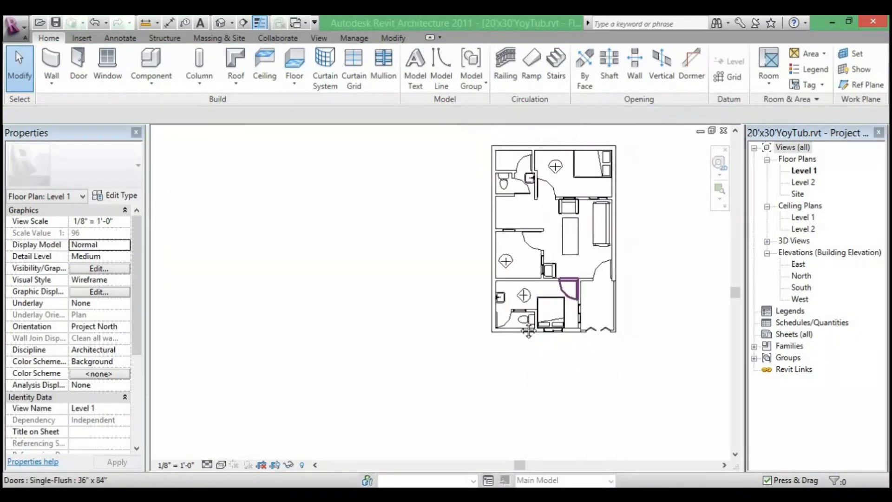
pyautogui.moveTo(529, 331); pyautogui.dragTo(485, 330, button='middle')
pyautogui.scroll(3, 487, 329)
pyautogui.press('c')
pyautogui.press('m')
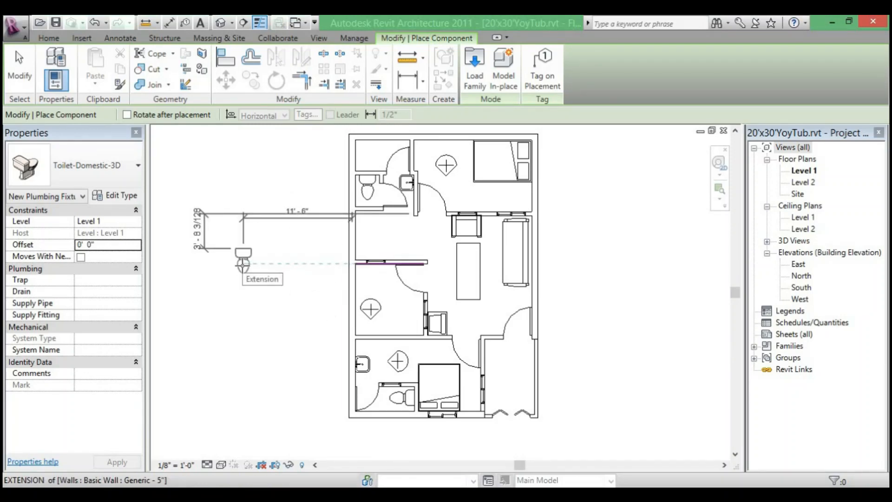
pyautogui.press('Escape')
pyautogui.press('Escape')
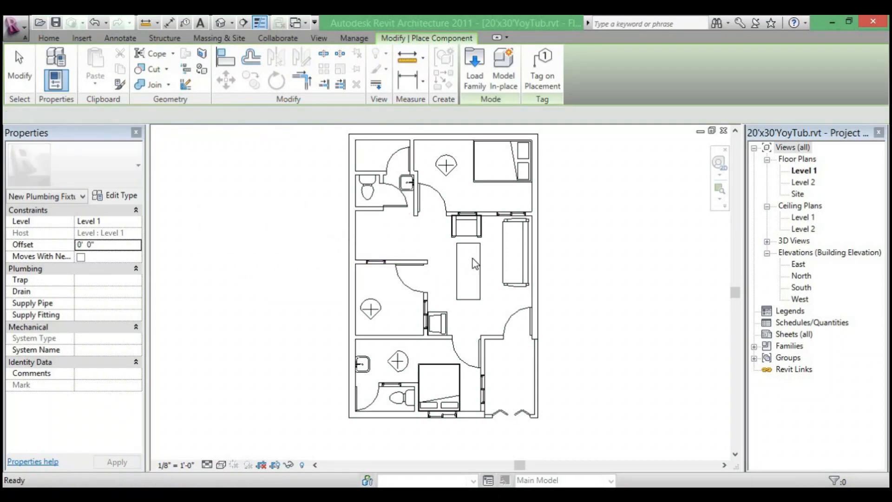
# Duplicate the type of the rectangular living room table as 72" x 30" 2
pyautogui.scroll(-3, 464, 252)
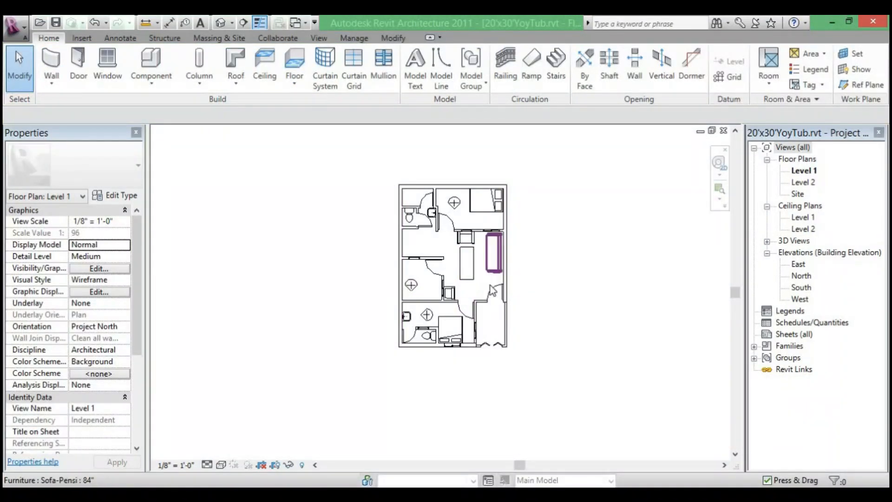
pyautogui.scroll(3, 477, 282)
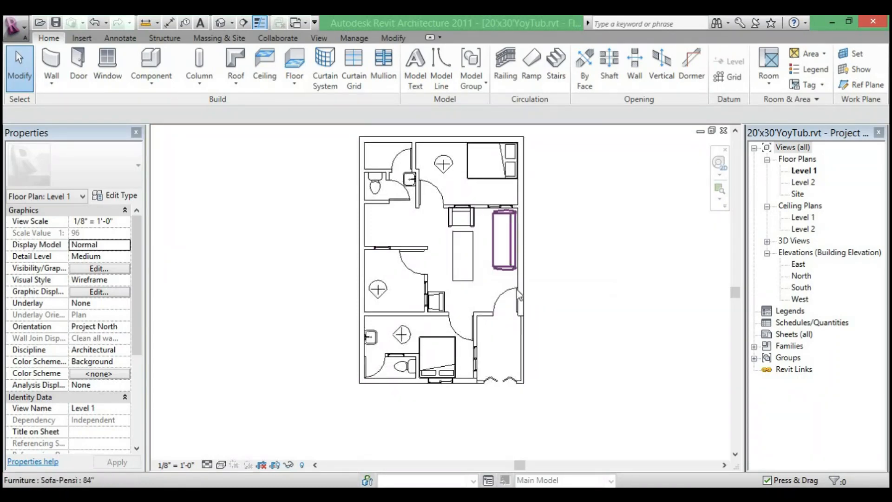
pyautogui.click(462, 279)
pyautogui.scroll(3, 513, 252)
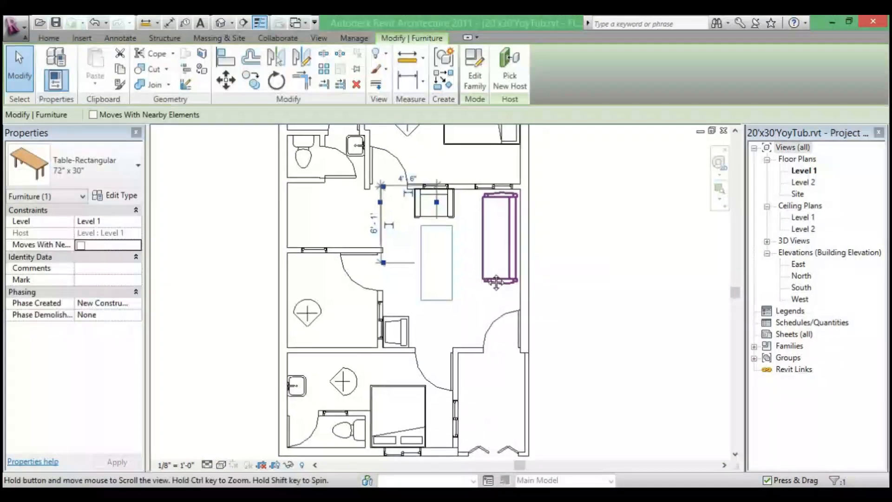
pyautogui.click(112, 195)
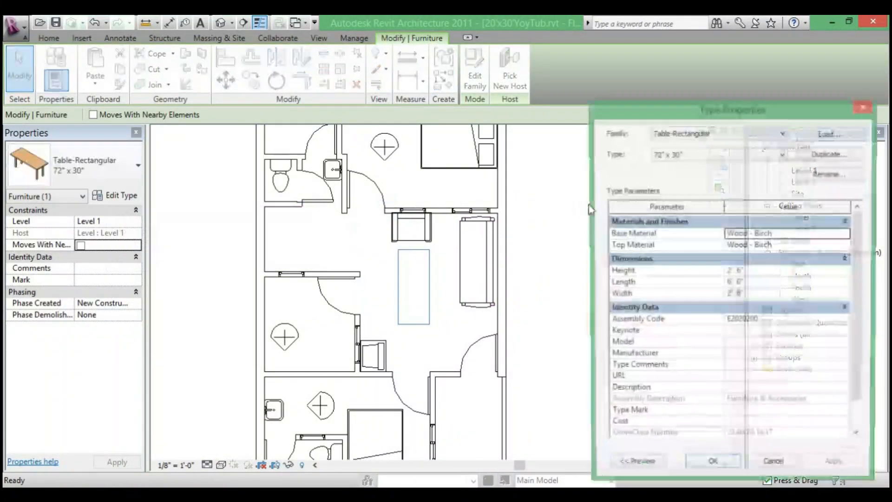
pyautogui.click(830, 158)
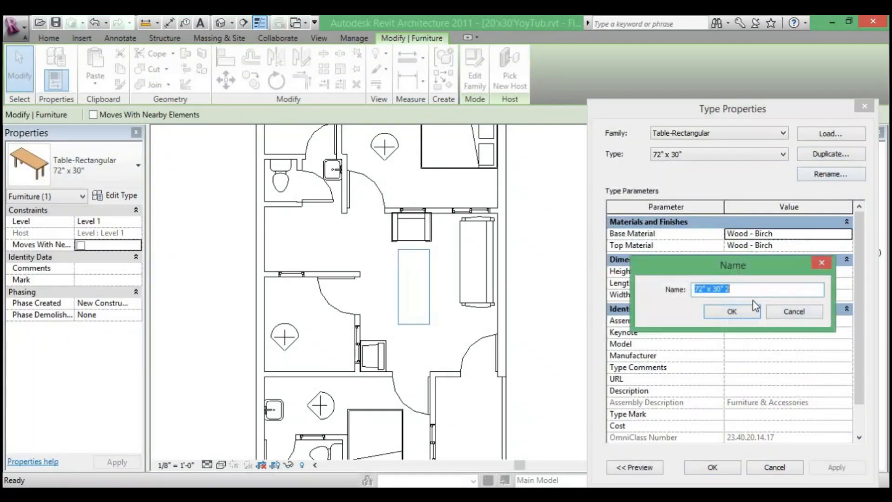
pyautogui.click(730, 309)
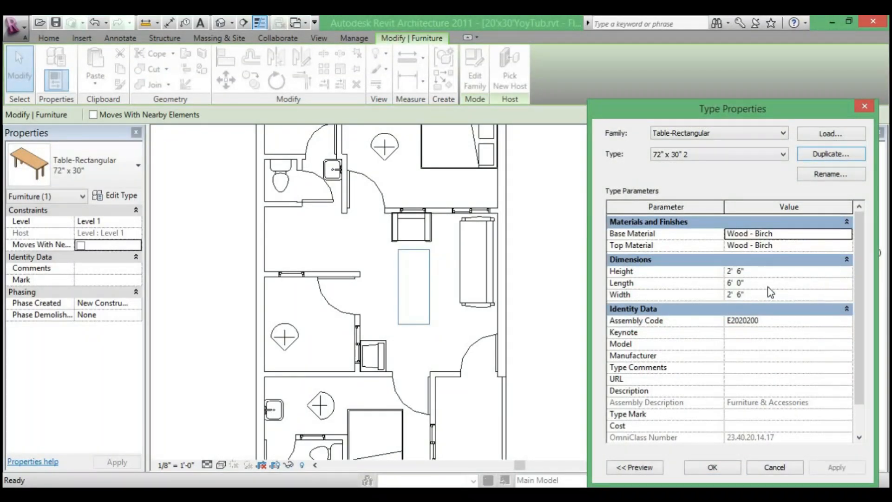
# Set the duplicated table type's length to 4' 0" and apply it to the living room table
pyautogui.click(768, 283)
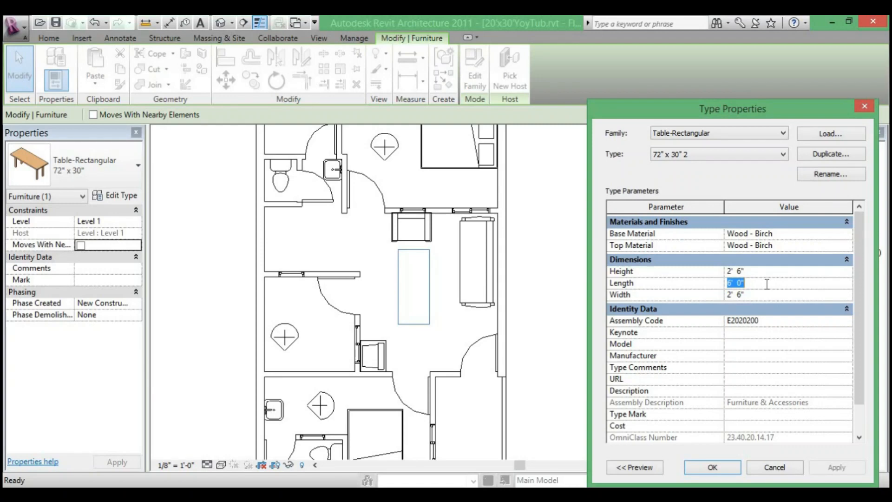
pyautogui.write('4')
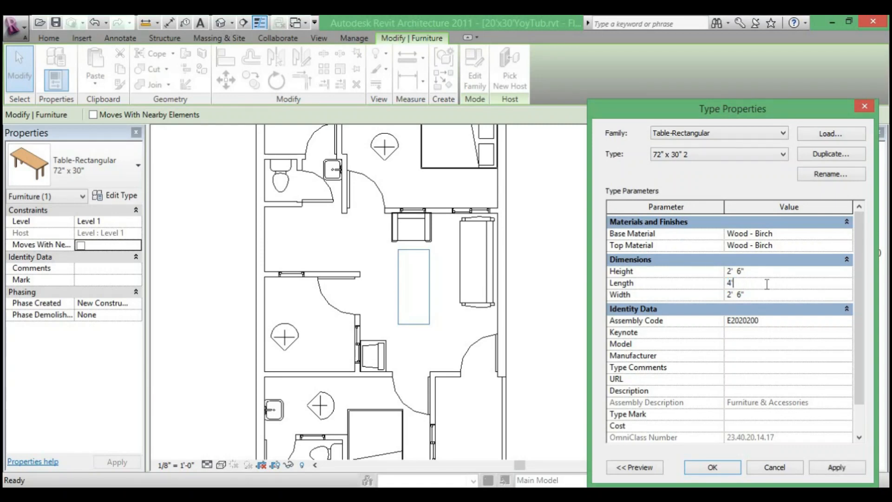
pyautogui.press('Return')
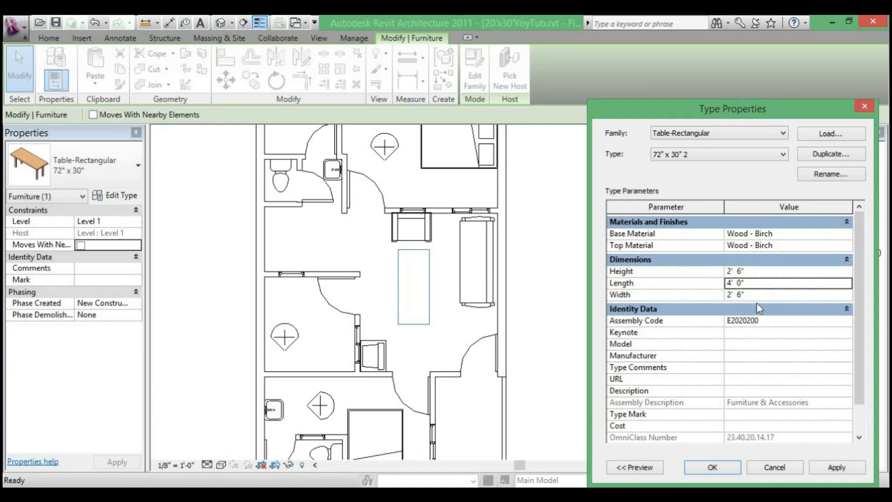
pyautogui.click(831, 470)
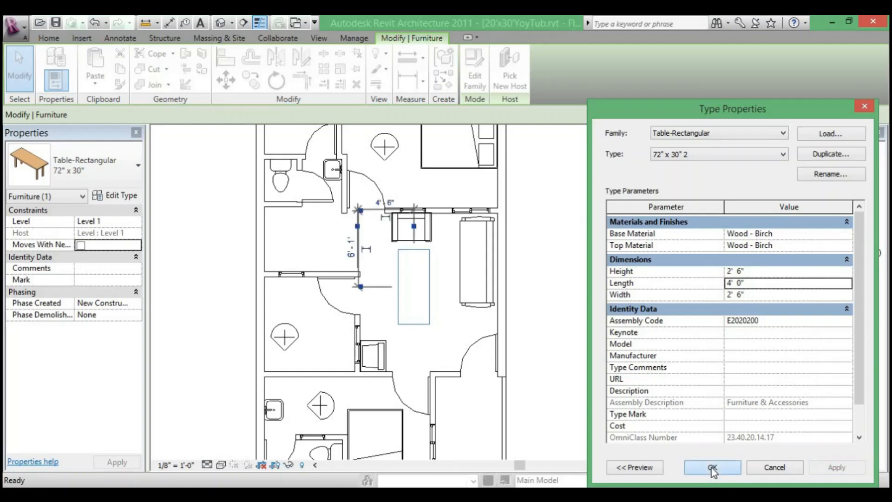
pyautogui.click(712, 468)
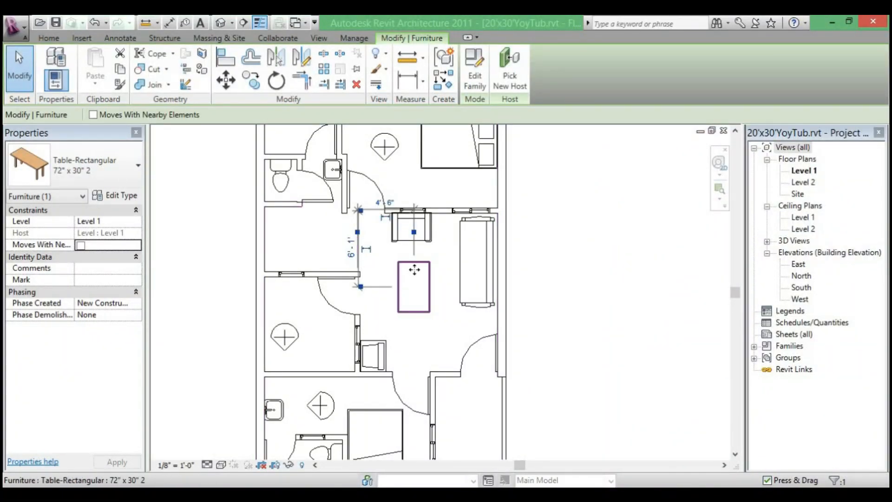
# Move the living room table slightly up and toward the sofa, and deselect it
pyautogui.moveTo(415, 271); pyautogui.dragTo(416, 276)
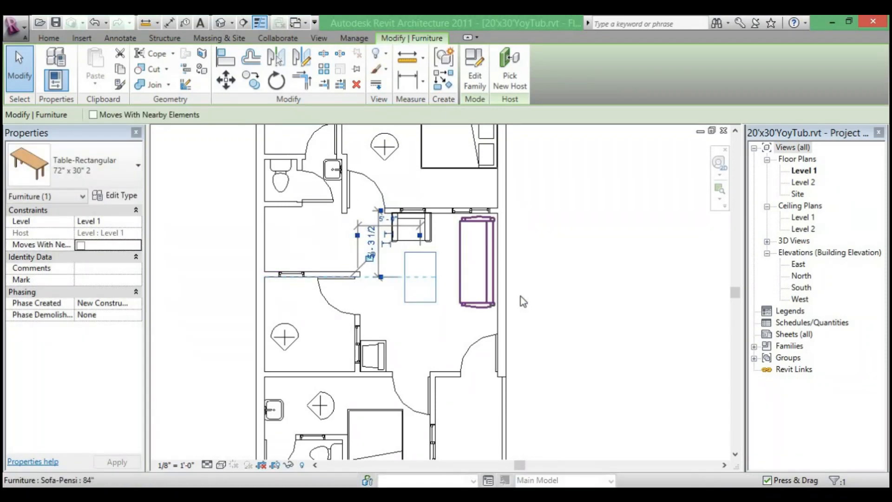
pyautogui.click(576, 289)
pyautogui.scroll(-2, 576, 289)
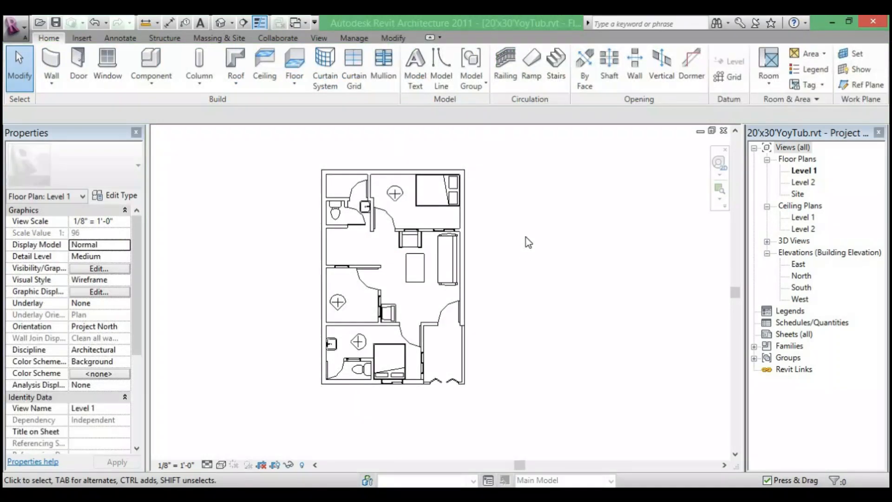
# Examine the line weights, colors, patterns and materials of the model categories in Object Styles, and close the dialog
pyautogui.click(327, 38)
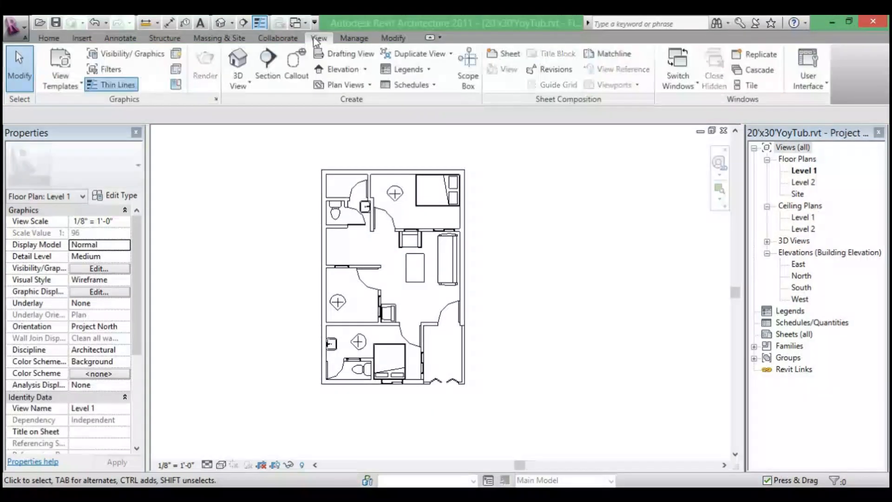
pyautogui.click(346, 39)
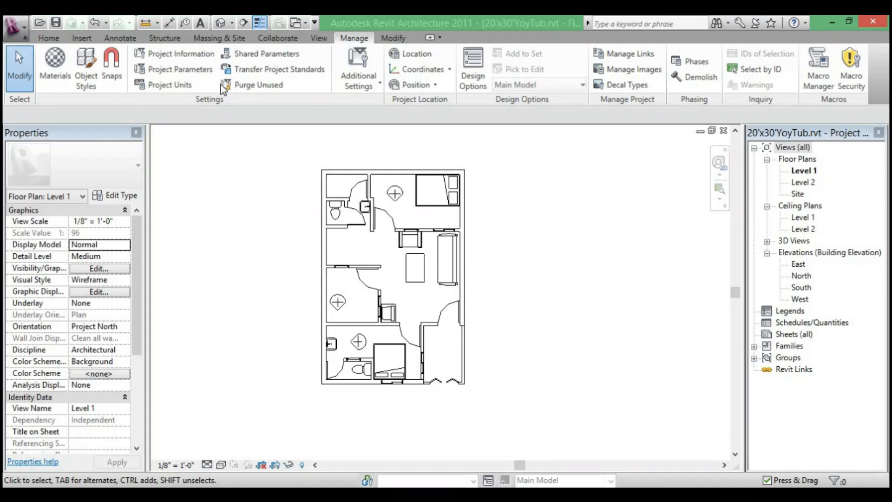
pyautogui.click(96, 89)
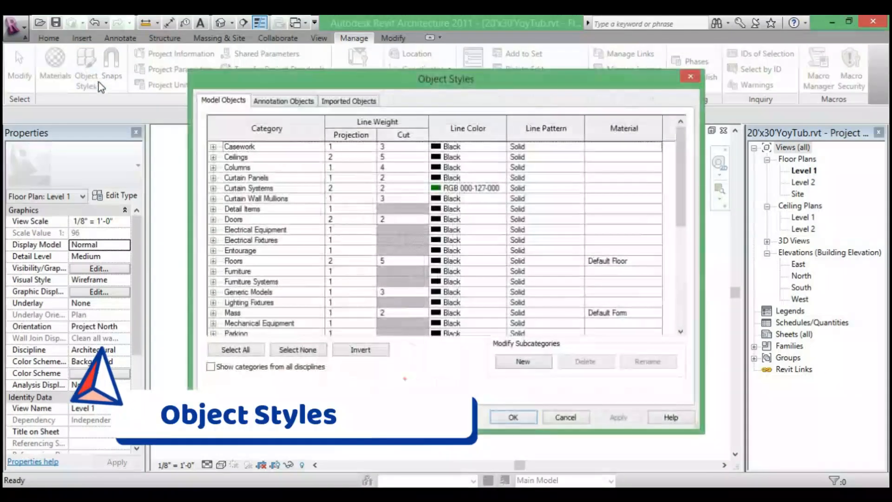
pyautogui.moveTo(455, 86); pyautogui.dragTo(657, 82)
pyautogui.scroll(-1, 250, 233)
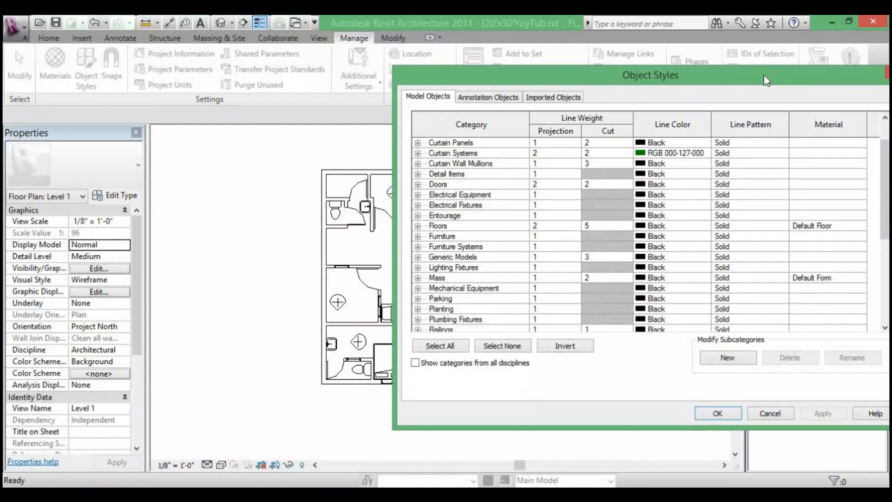
pyautogui.moveTo(773, 73); pyautogui.dragTo(729, 86)
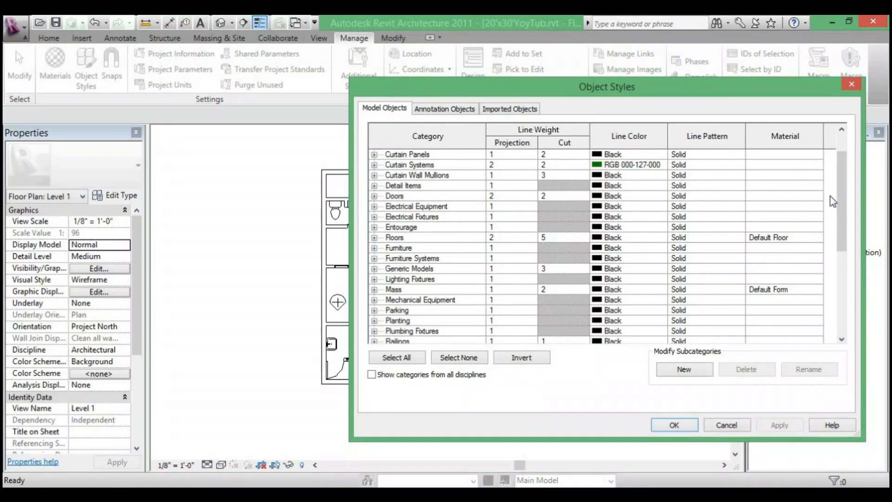
pyautogui.moveTo(841, 195); pyautogui.dragTo(849, 303)
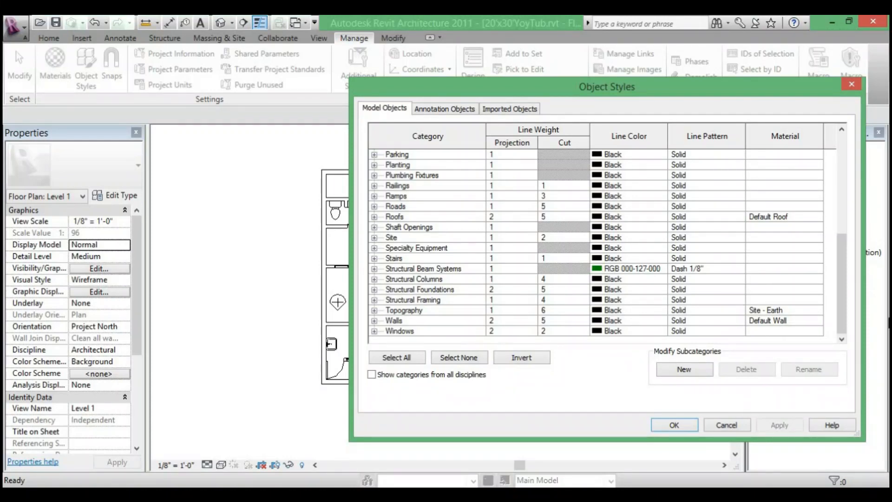
pyautogui.click(851, 84)
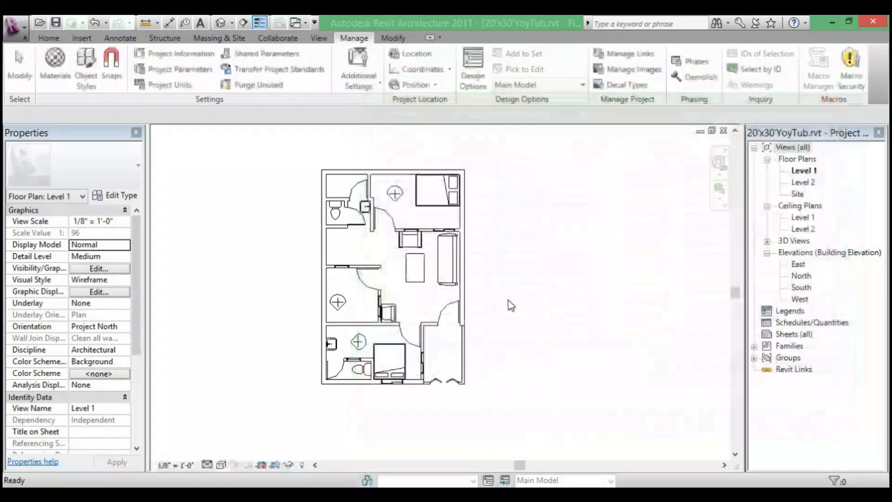
# Save the project and reopen Object Styles
pyautogui.scroll(-3, 511, 303)
pyautogui.moveTo(434, 287); pyautogui.dragTo(311, 277, button='middle')
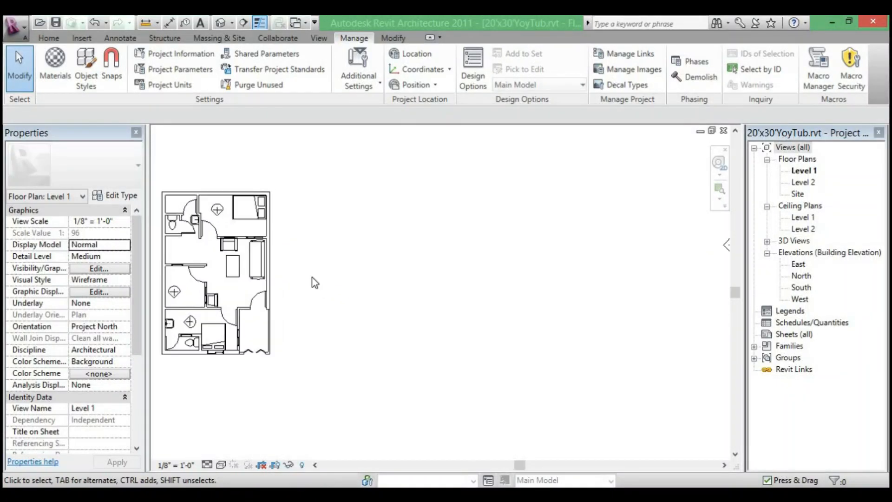
pyautogui.click(88, 87)
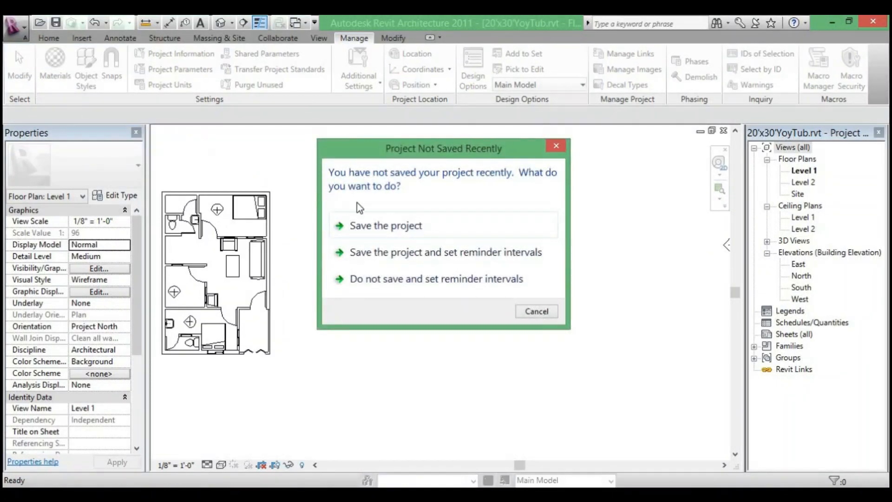
pyautogui.click(394, 229)
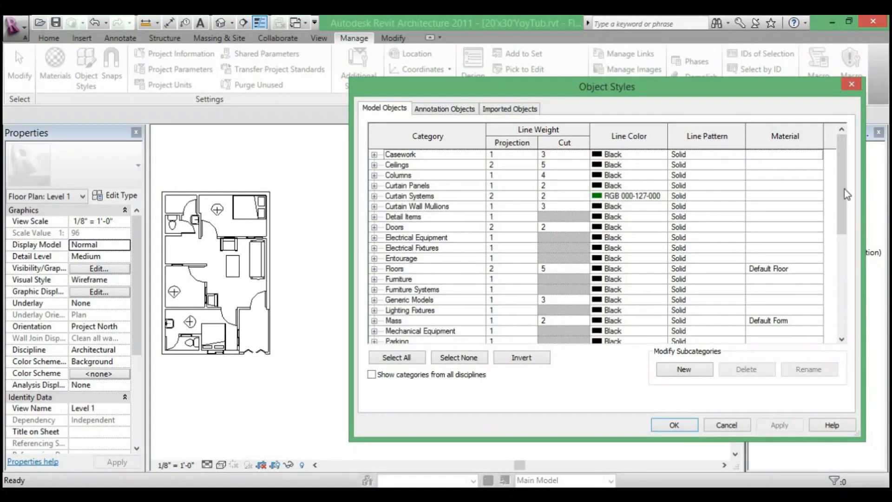
# Look through the full list of model categories in Object Styles, from Casework down to Windows
pyautogui.moveTo(838, 186); pyautogui.dragTo(848, 318)
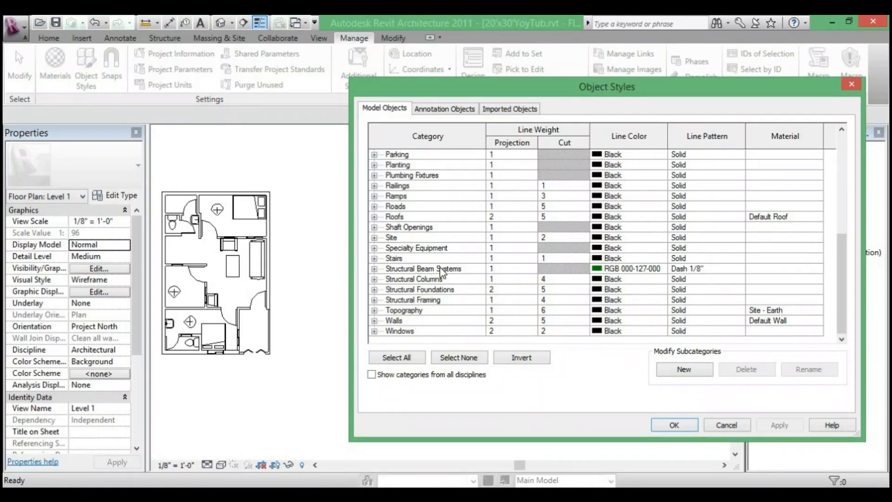
pyautogui.scroll(3, 439, 267)
pyautogui.scroll(7, 430, 242)
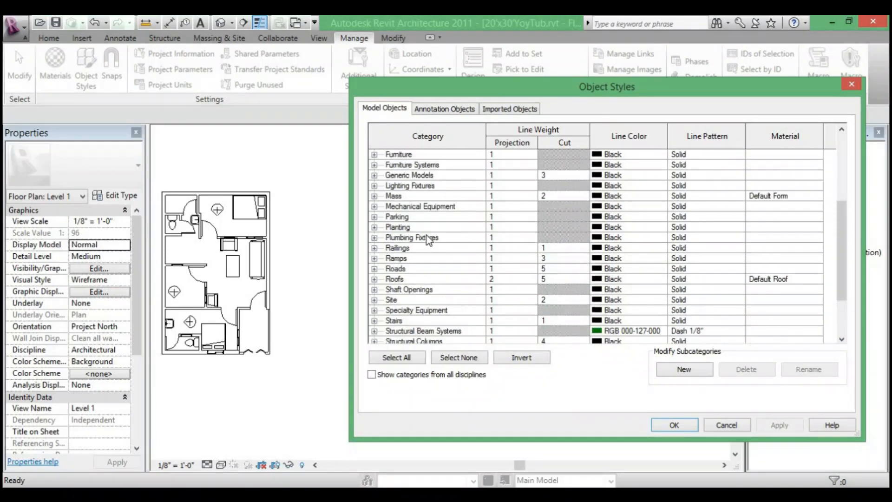
pyautogui.scroll(7, 406, 219)
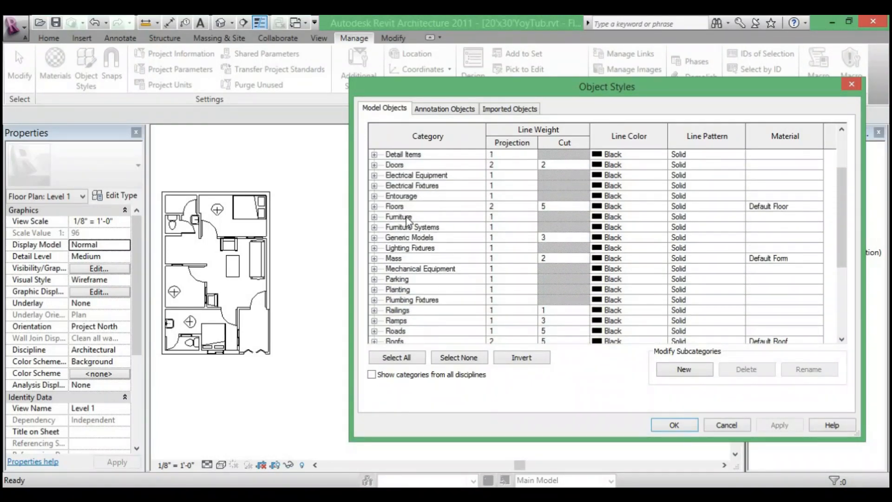
pyautogui.scroll(1, 406, 216)
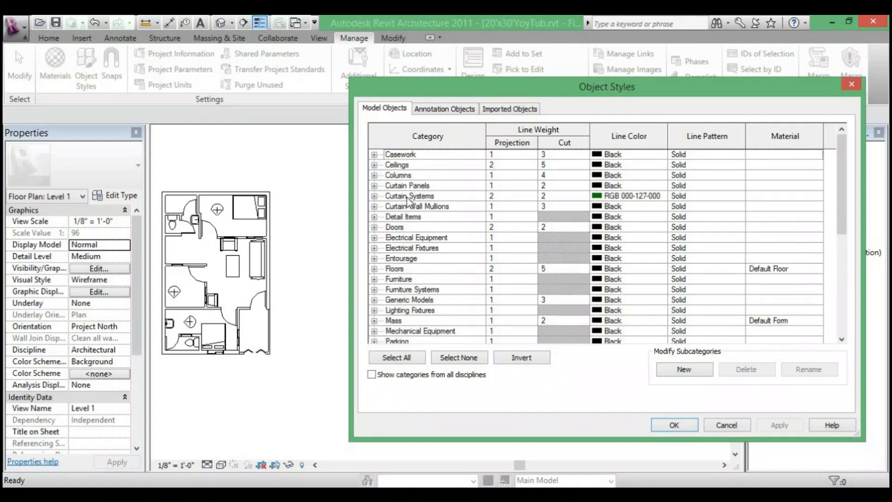
pyautogui.scroll(-17, 400, 181)
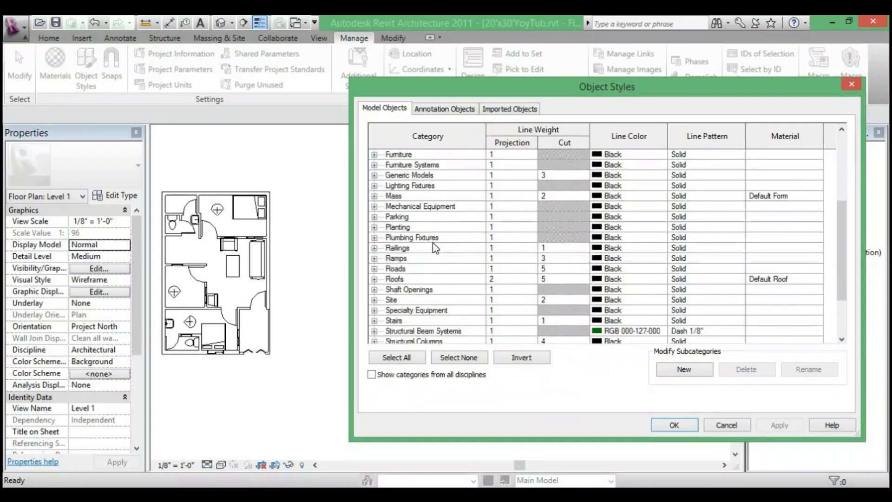
pyautogui.scroll(-1, 433, 248)
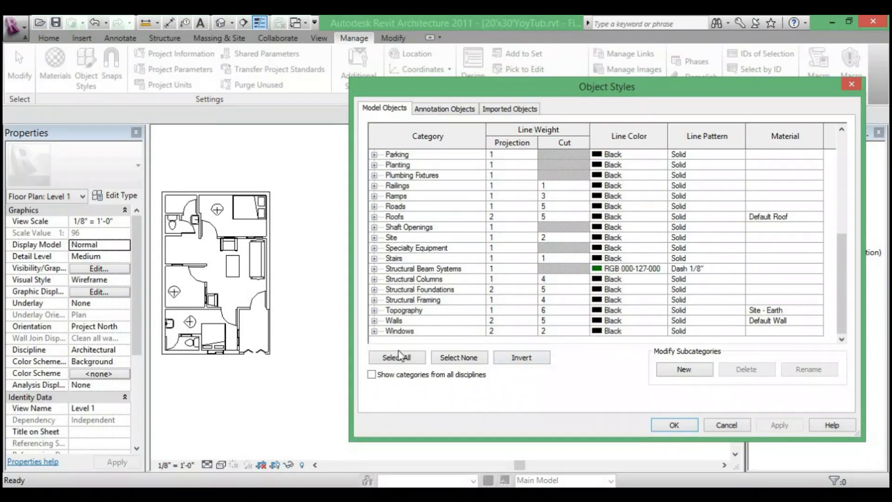
# Set the line color of the Walls category to RGB 255-000-128 and apply it to the project
pyautogui.click(458, 321)
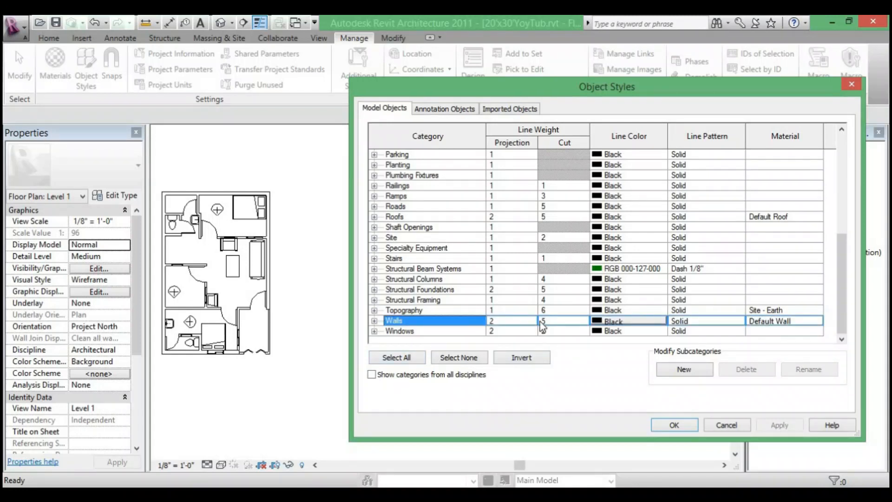
pyautogui.click(646, 321)
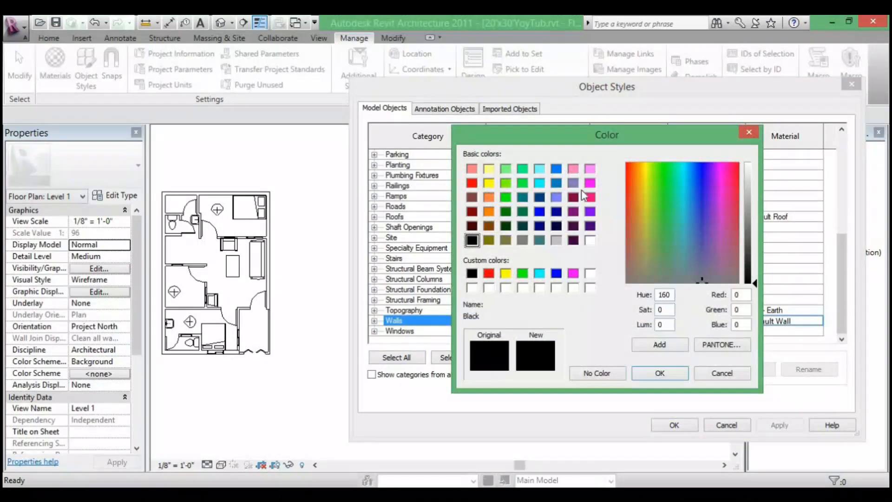
pyautogui.click(590, 197)
pyautogui.click(660, 373)
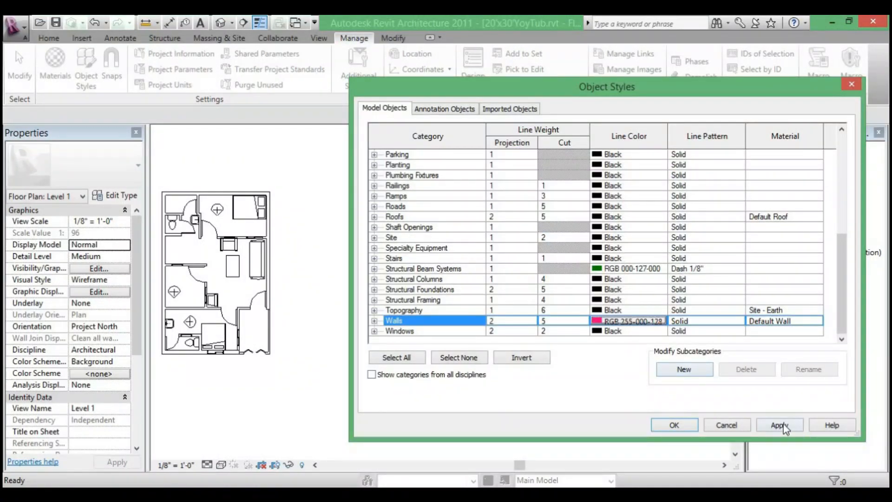
pyautogui.click(781, 425)
pyautogui.click(673, 425)
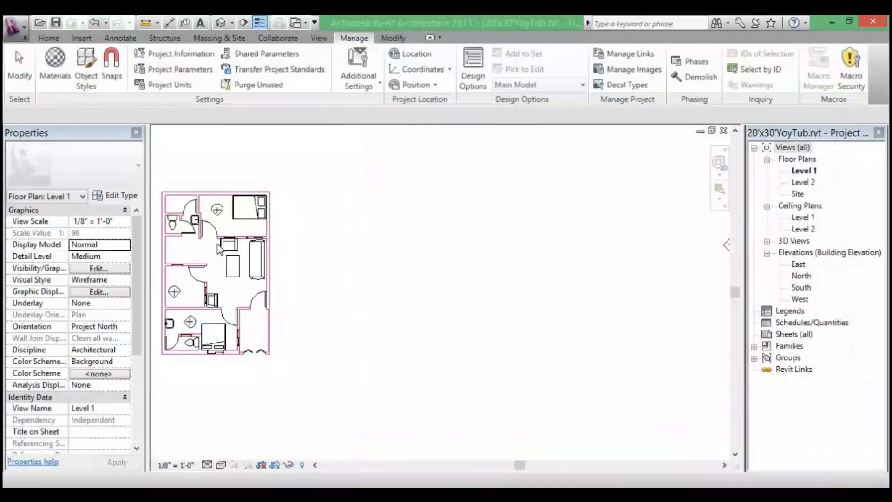
# Inspect the wall lines around the living room and across the whole Level 1 floor plan
pyautogui.scroll(6, 221, 248)
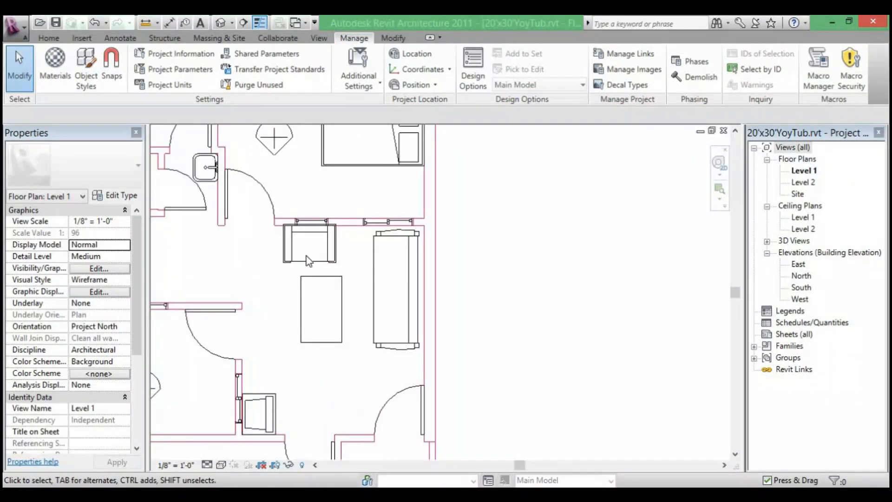
pyautogui.scroll(-5, 307, 260)
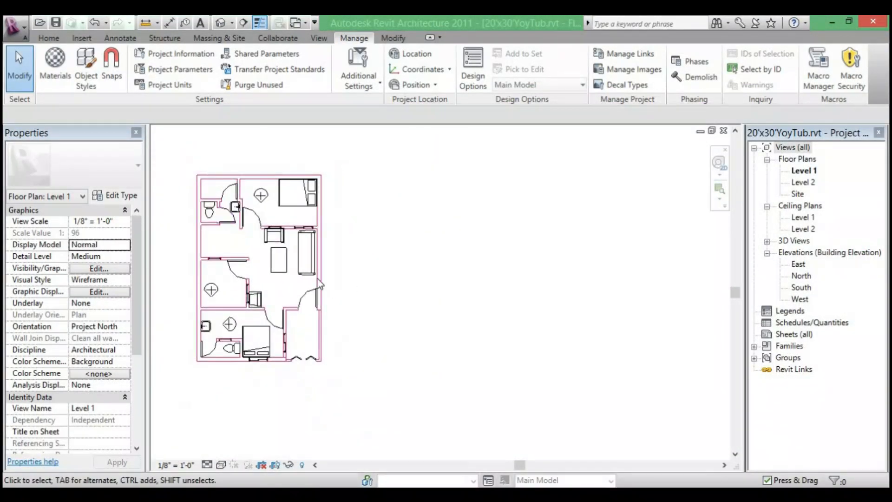
pyautogui.moveTo(331, 285); pyautogui.dragTo(310, 293, button='middle')
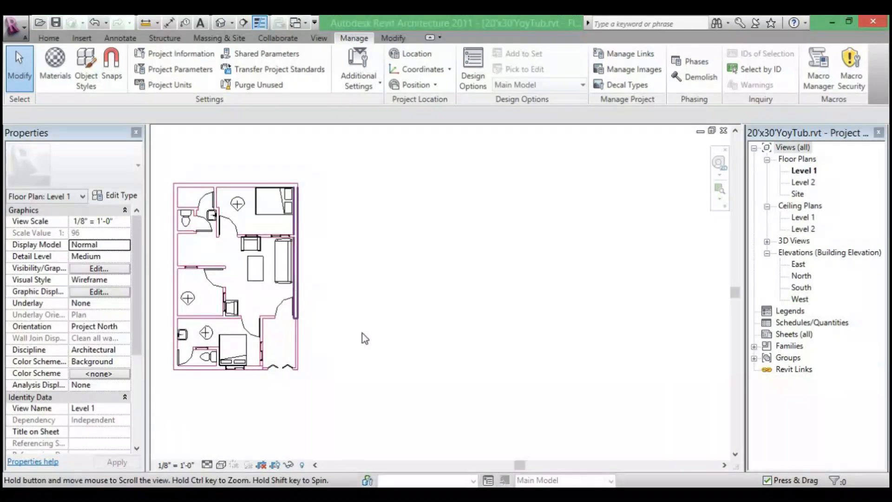
# Reopen Object Styles and go to the last model categories, around Walls and Windows
pyautogui.click(85, 72)
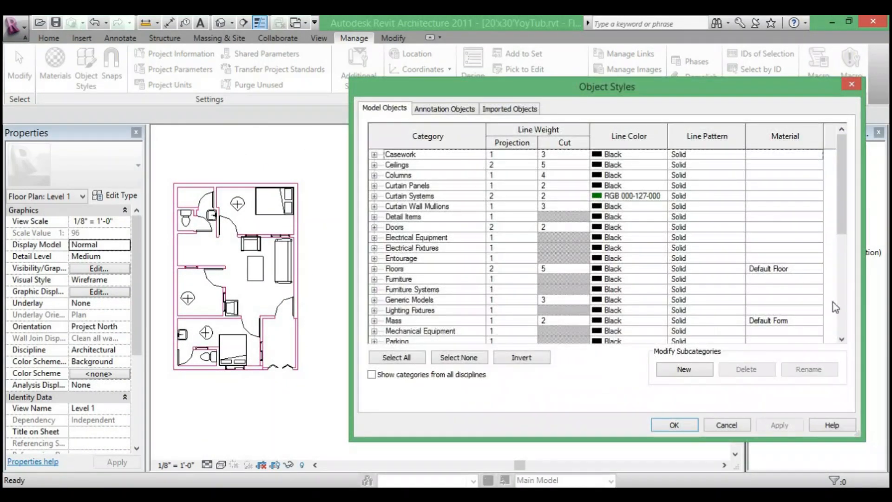
pyautogui.moveTo(840, 227); pyautogui.dragTo(839, 364)
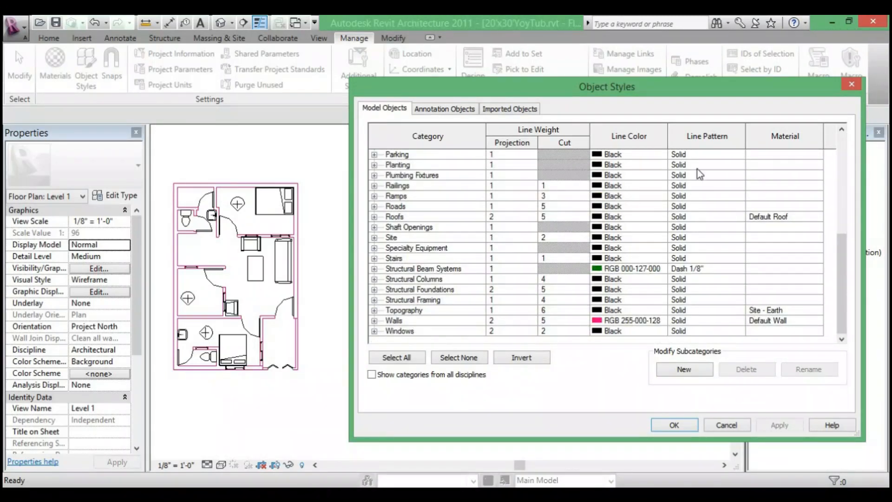
# Set the Walls category's line pattern to Aligning Line and apply it to the plan
pyautogui.click(687, 318)
pyautogui.click(714, 319)
pyautogui.click(738, 321)
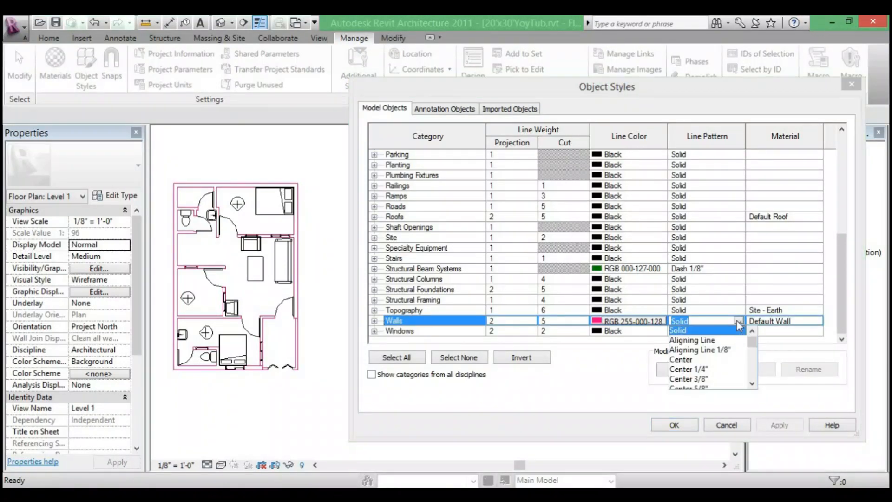
pyautogui.click(696, 341)
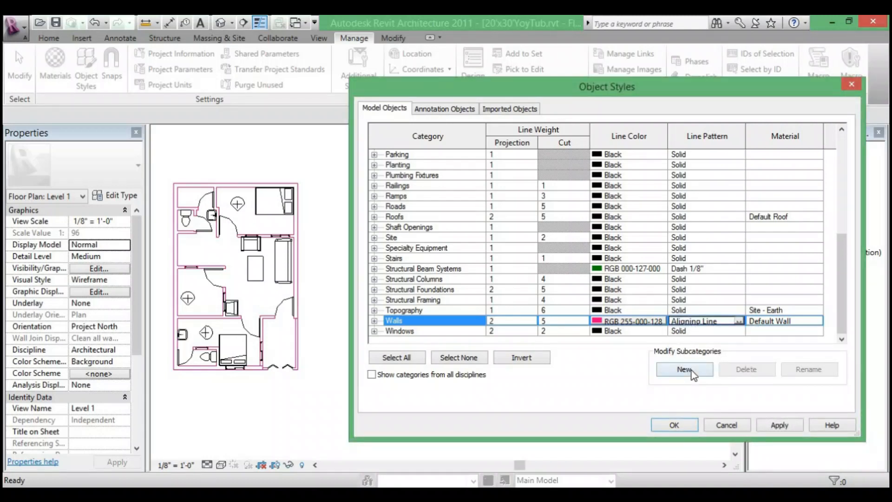
pyautogui.click(776, 426)
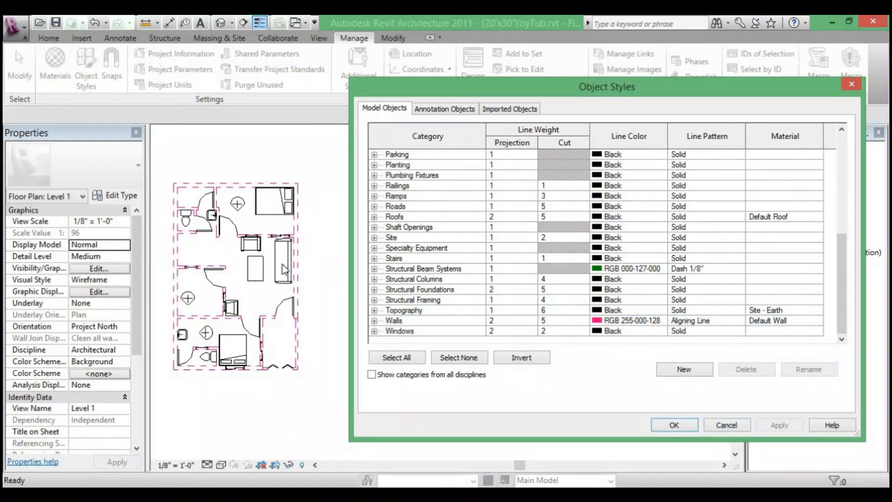
# Set the Walls line pattern to Aligning Line 1/8" and apply the change
pyautogui.click(634, 321)
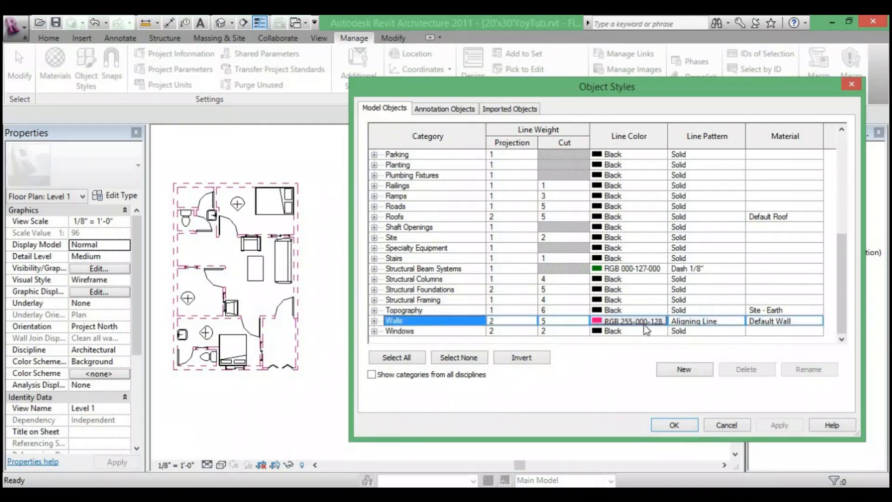
pyautogui.click(729, 322)
pyautogui.click(738, 322)
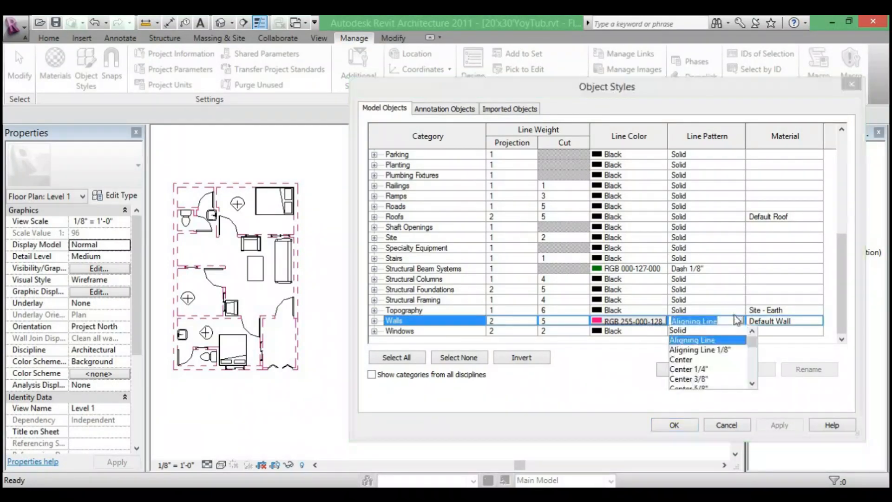
pyautogui.click(724, 349)
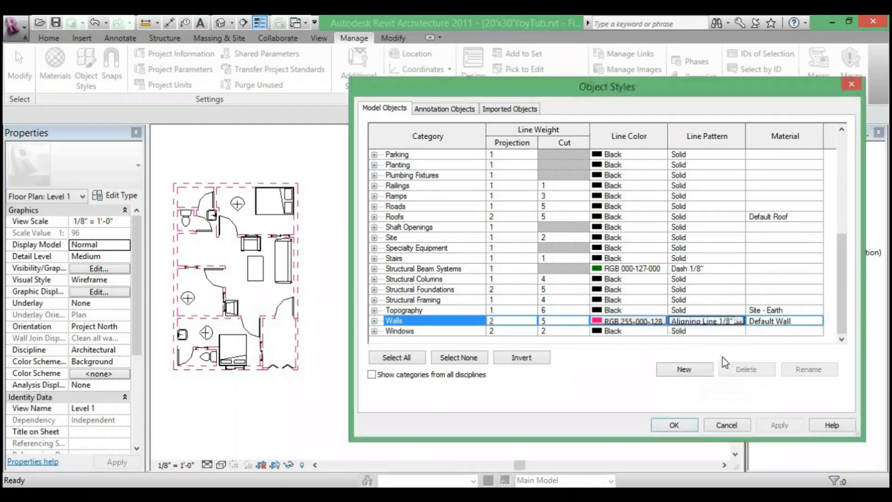
pyautogui.click(780, 425)
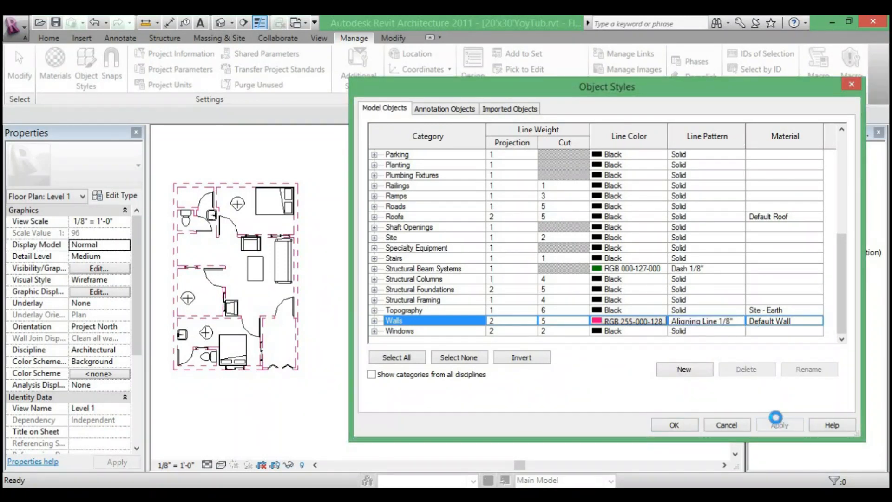
# Set the line pattern of the Walls category to Center and apply it
pyautogui.click(743, 322)
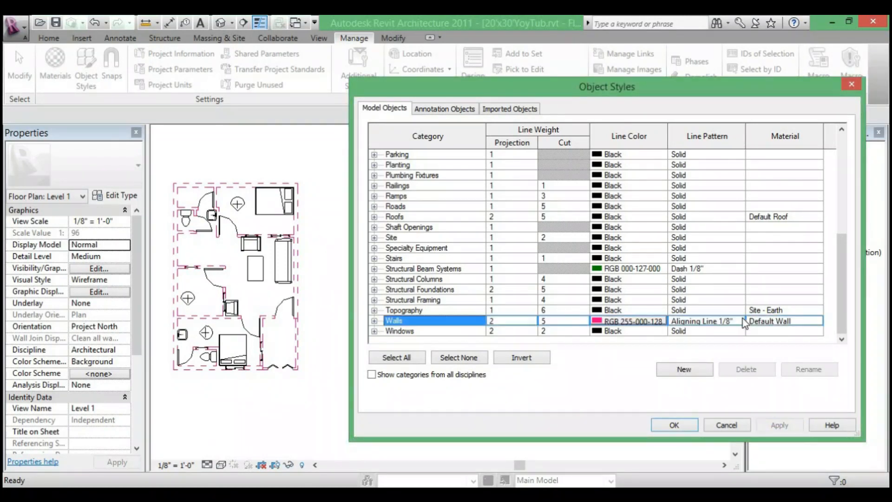
pyautogui.click(739, 322)
pyautogui.click(739, 323)
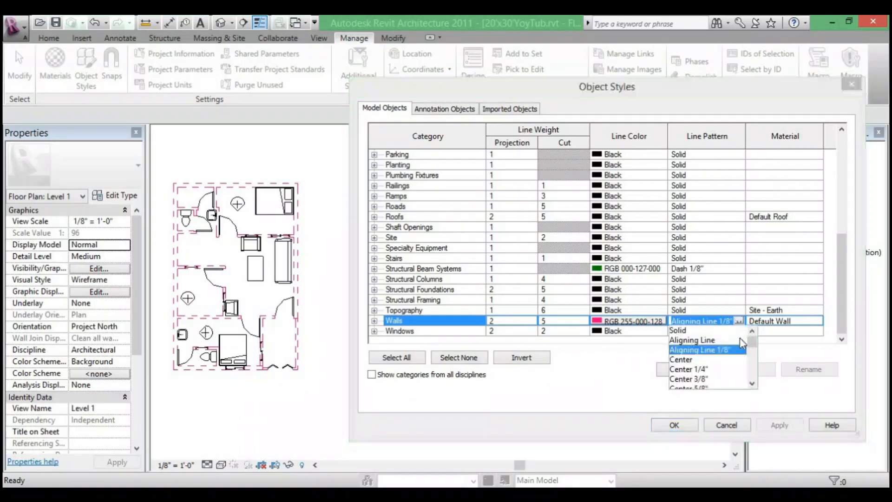
pyautogui.click(697, 361)
pyautogui.click(779, 424)
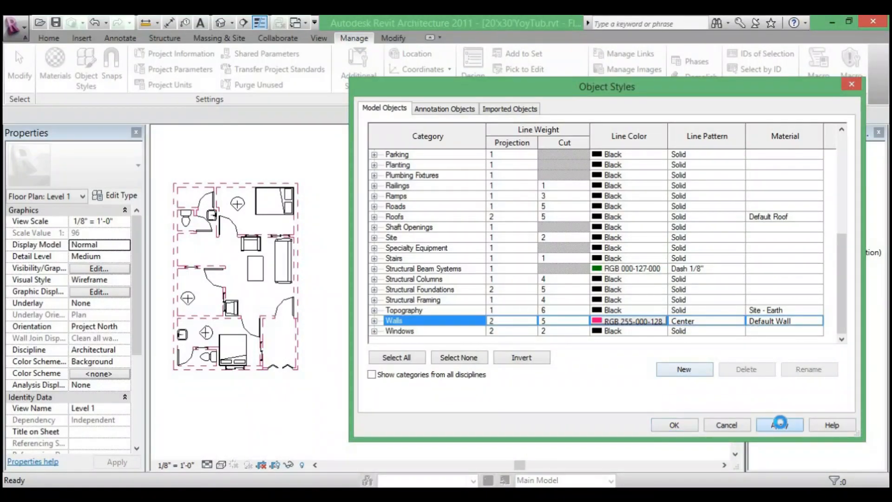
# Apply the Dash 1/16" line pattern to the Walls category
pyautogui.click(732, 321)
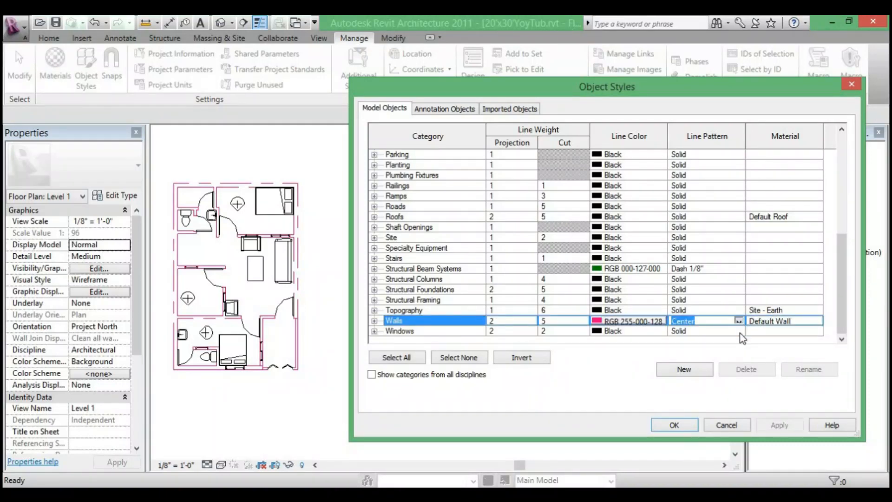
pyautogui.click(738, 320)
pyautogui.scroll(-2, 748, 347)
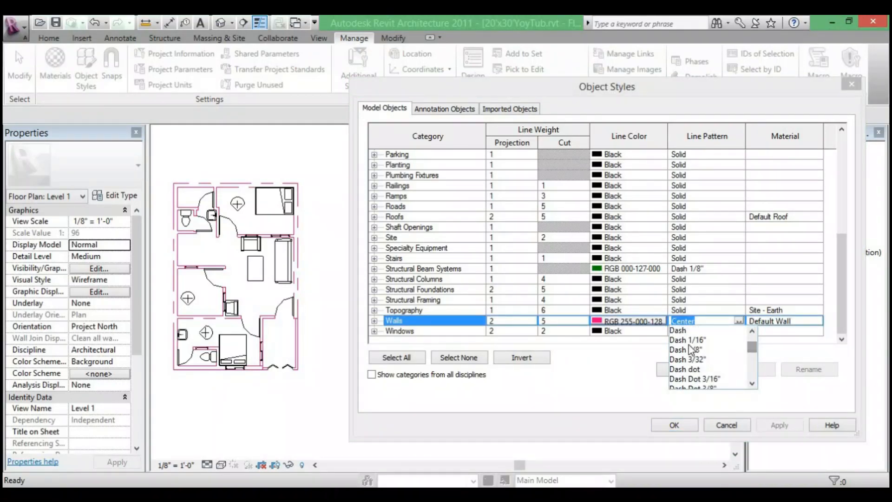
pyautogui.click(687, 339)
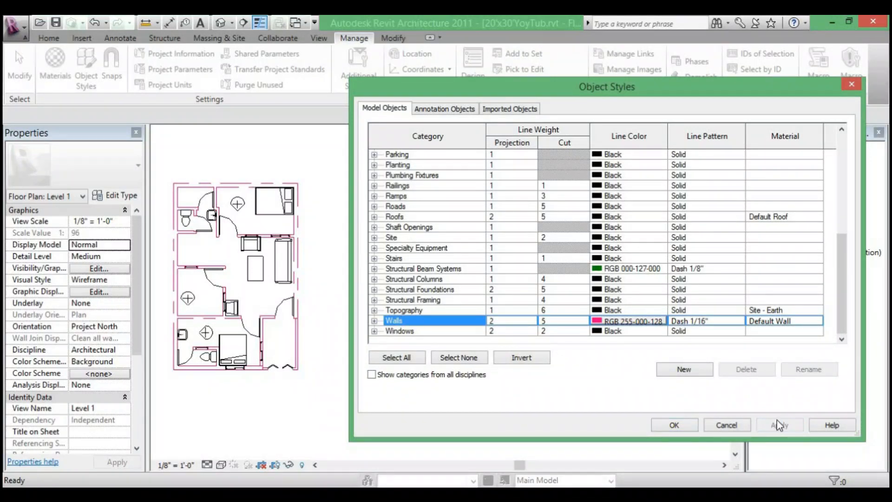
pyautogui.click(777, 421)
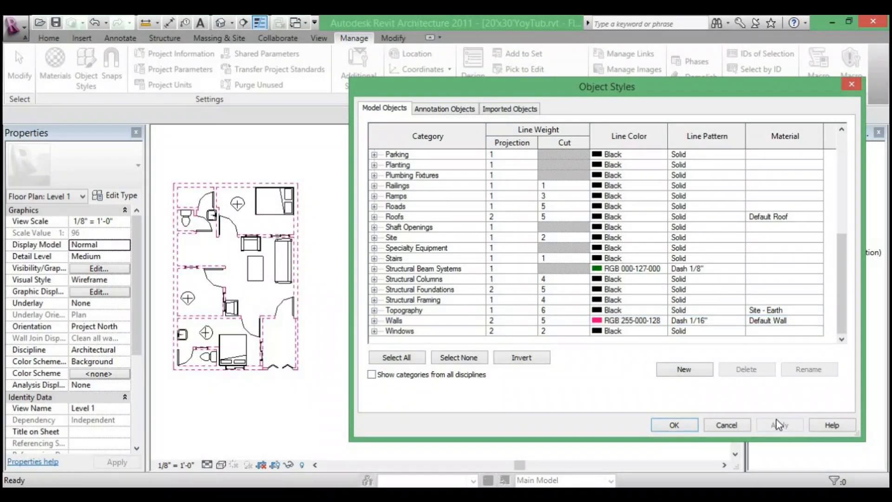
# Return the Walls category to the Solid line pattern and apply the change
pyautogui.click(720, 326)
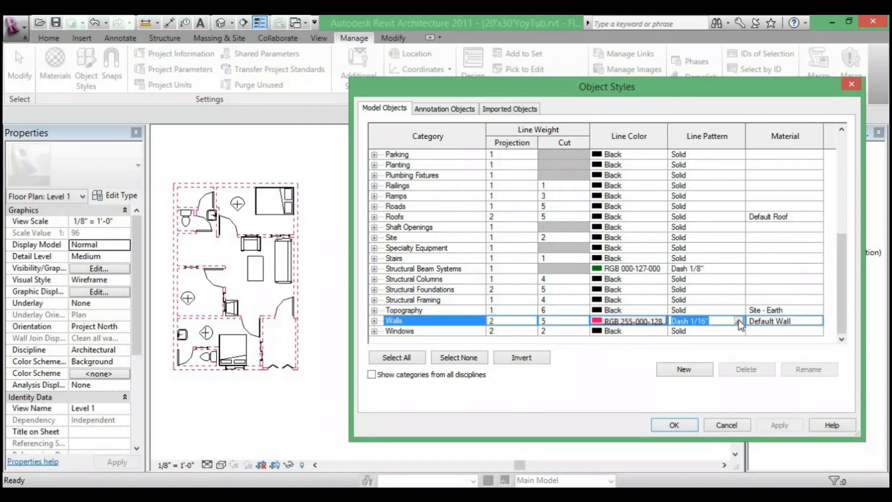
pyautogui.click(738, 321)
pyautogui.scroll(1, 731, 339)
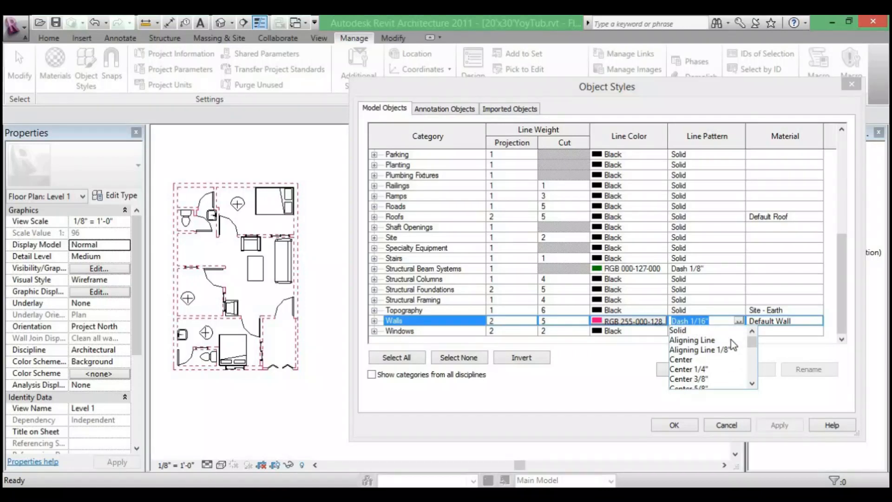
pyautogui.click(688, 331)
pyautogui.click(780, 423)
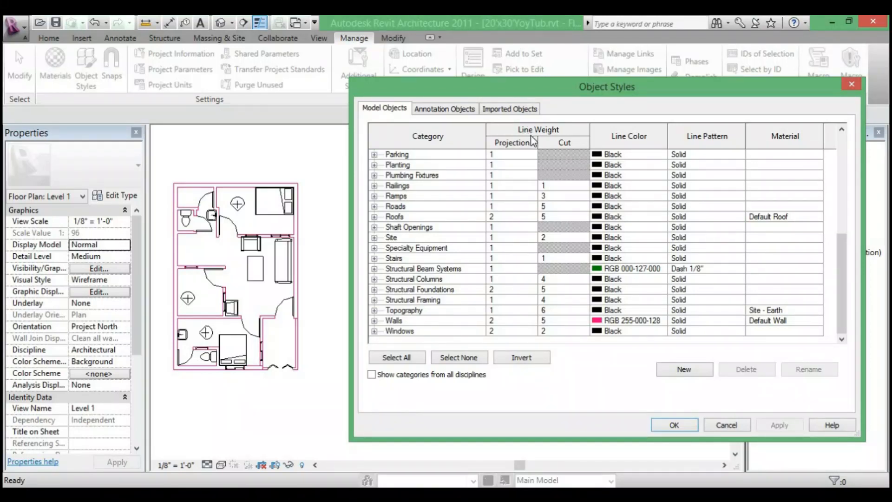
# Set the Walls projection line weight to 6, apply it and close the object styles settings
pyautogui.click(504, 319)
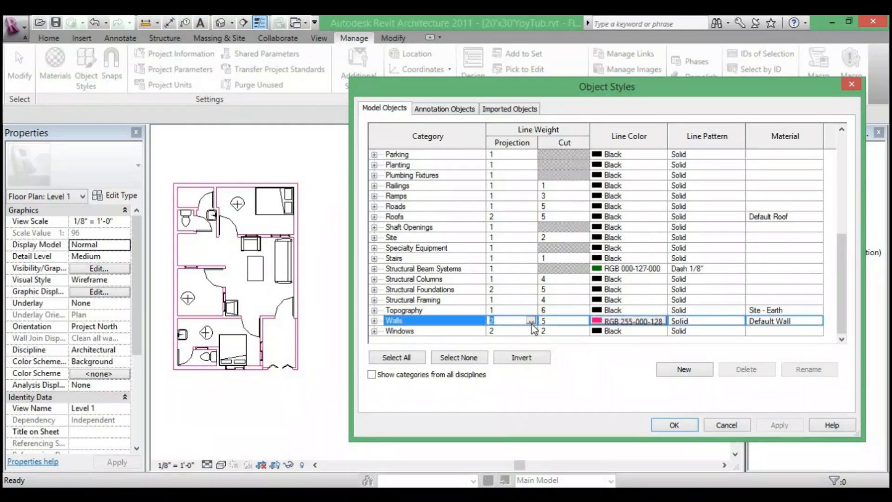
pyautogui.click(531, 321)
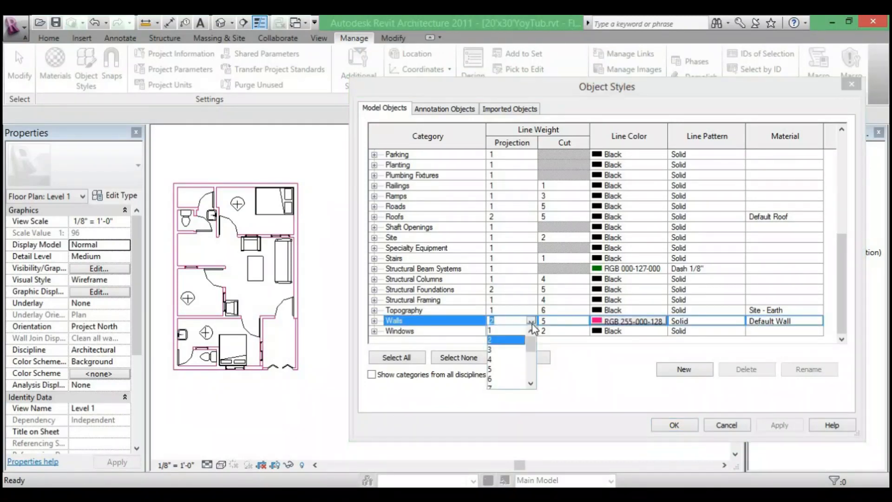
pyautogui.click(497, 379)
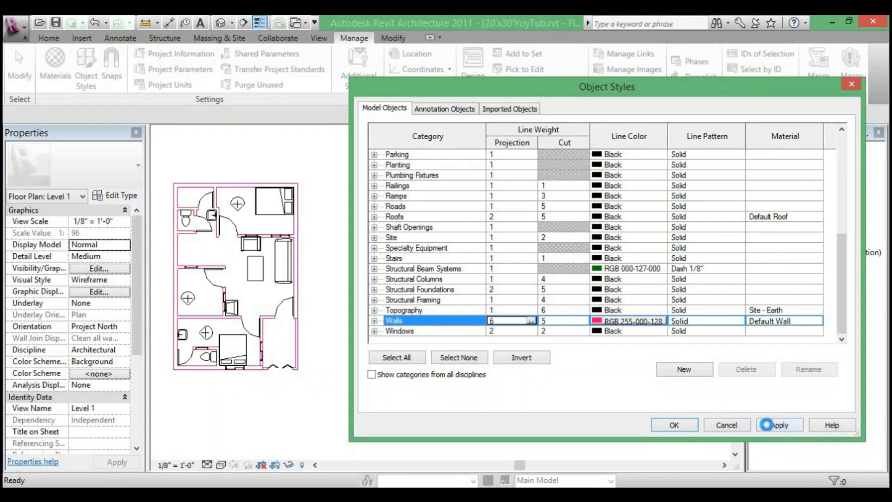
pyautogui.click(766, 424)
pyautogui.click(675, 425)
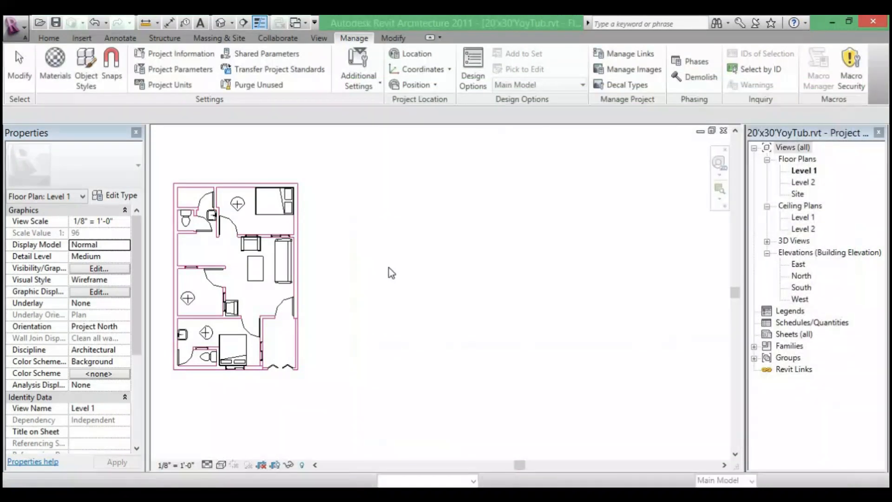
# Turn off thin line display so the Level 1 plan is drawn with its real line weights
pyautogui.moveTo(396, 273); pyautogui.dragTo(462, 274, button='middle')
pyautogui.scroll(2, 292, 193)
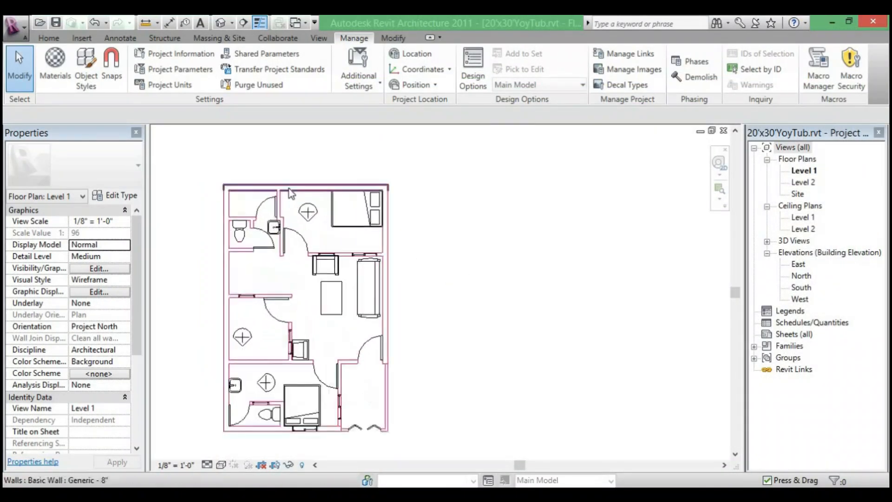
pyautogui.scroll(1, 289, 189)
pyautogui.scroll(-2, 274, 201)
pyautogui.moveTo(317, 283); pyautogui.dragTo(291, 249, button='middle')
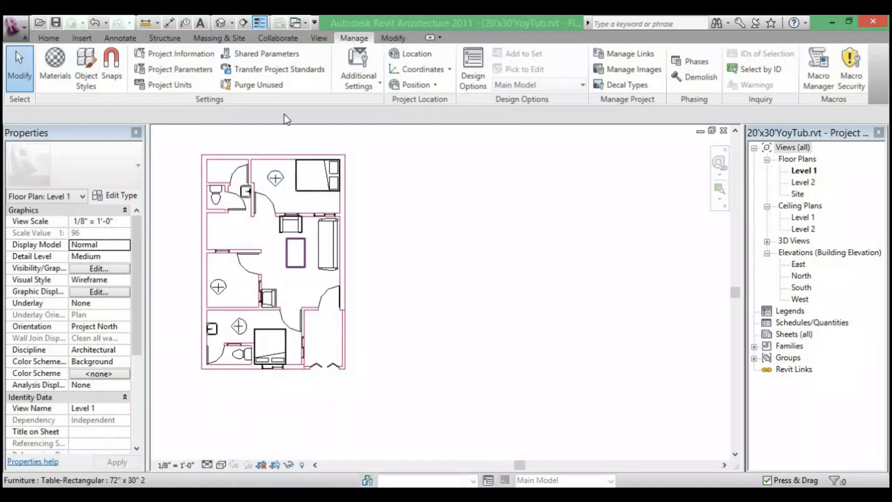
pyautogui.click(261, 26)
# Examine the thickness of the wall lines around the bathroom and bedroom doors at different zoom levels
pyautogui.scroll(4, 219, 152)
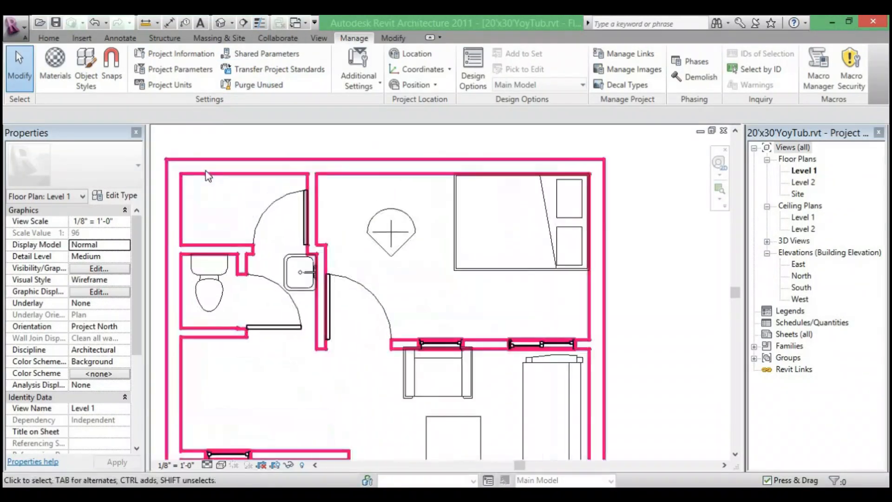
pyautogui.scroll(2, 208, 175)
pyautogui.scroll(4, 313, 221)
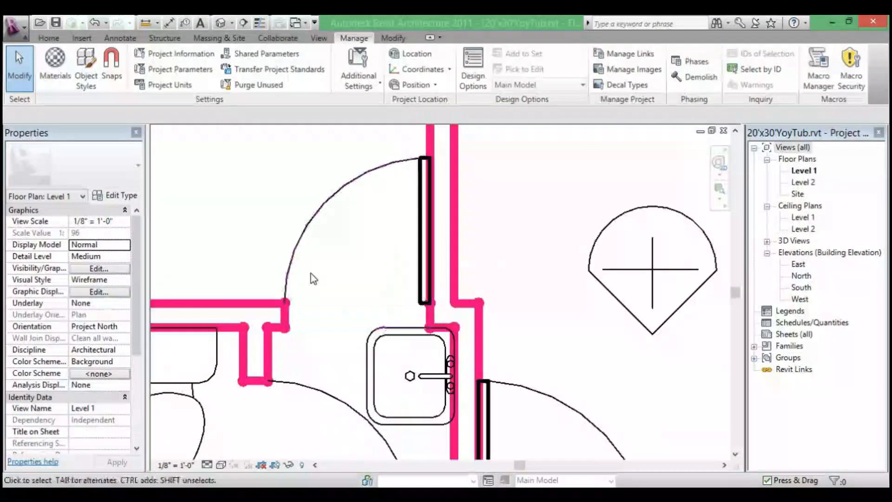
pyautogui.scroll(-3, 313, 258)
pyautogui.scroll(-5, 394, 236)
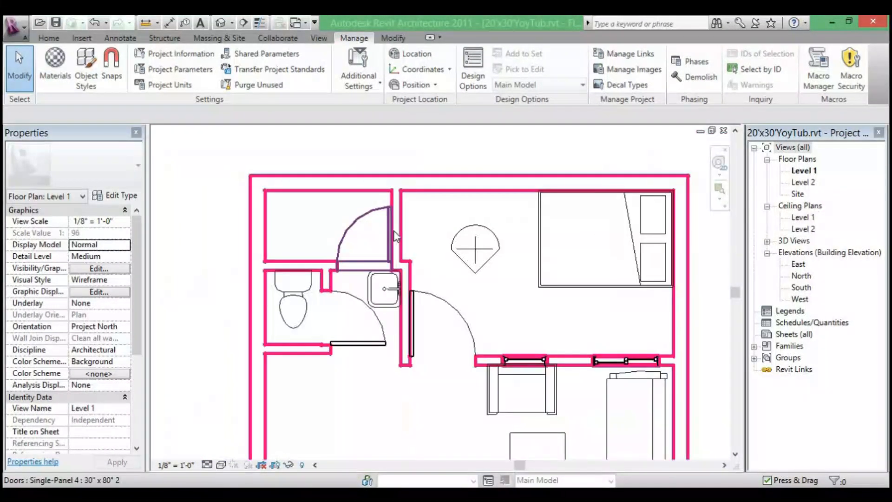
pyautogui.scroll(3, 403, 224)
pyautogui.scroll(4, 398, 214)
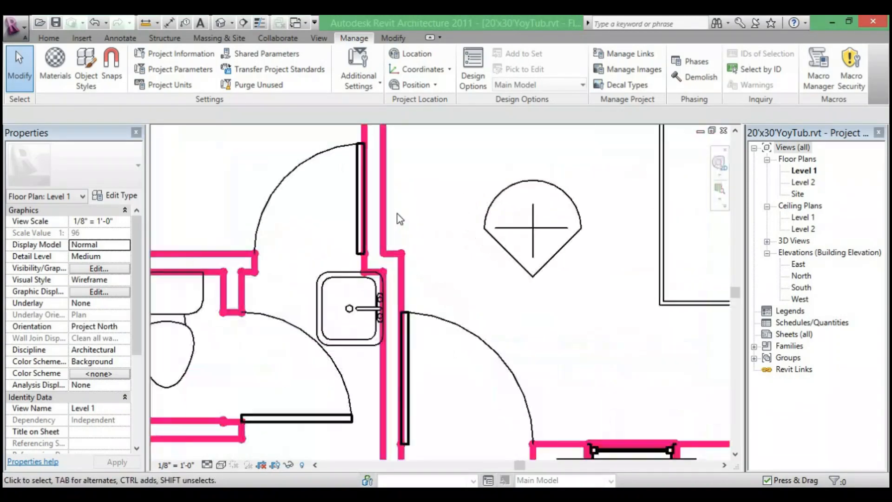
pyautogui.scroll(-4, 397, 214)
pyautogui.scroll(-5, 404, 218)
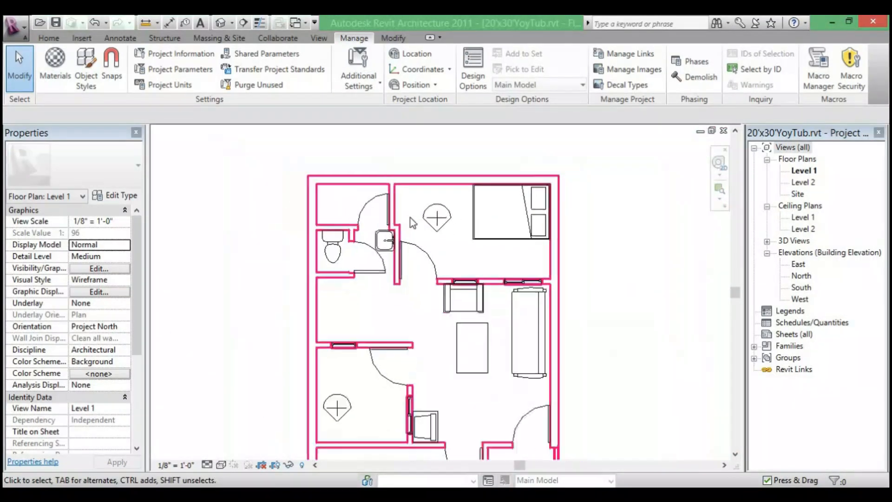
# Turn thin line display back on for the Level 1 floor plan
pyautogui.moveTo(411, 222); pyautogui.dragTo(301, 192, button='middle')
pyautogui.scroll(-1, 308, 247)
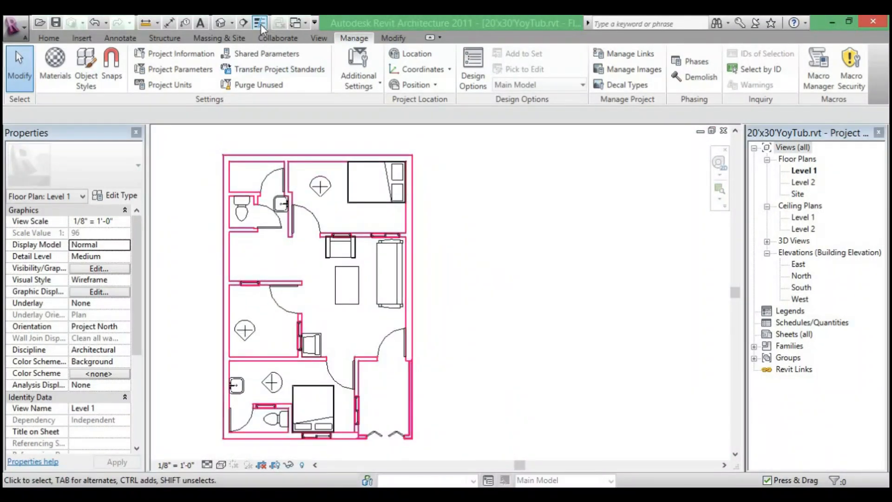
pyautogui.scroll(-1, 358, 283)
pyautogui.moveTo(358, 282); pyautogui.dragTo(318, 271, button='middle')
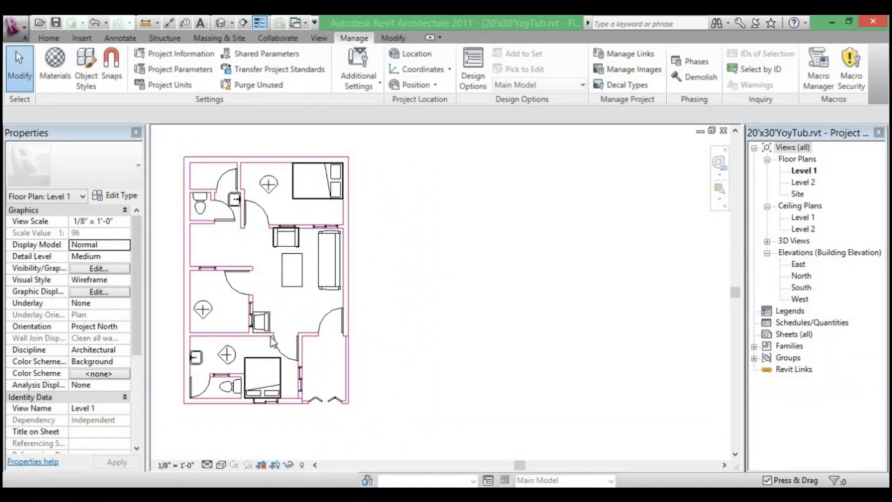
# Reopen the object styles settings and set the Walls projection line weight to 2
pyautogui.click(82, 80)
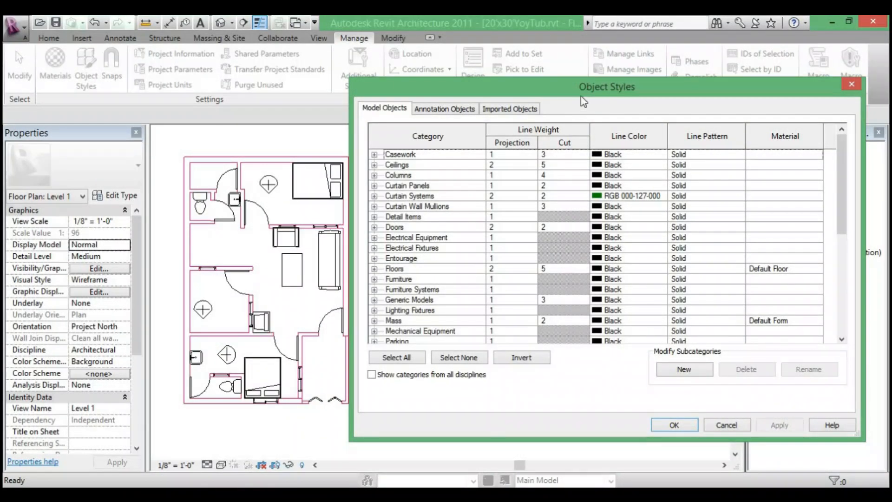
pyautogui.moveTo(594, 92); pyautogui.dragTo(605, 90)
pyautogui.moveTo(852, 185); pyautogui.dragTo(860, 344)
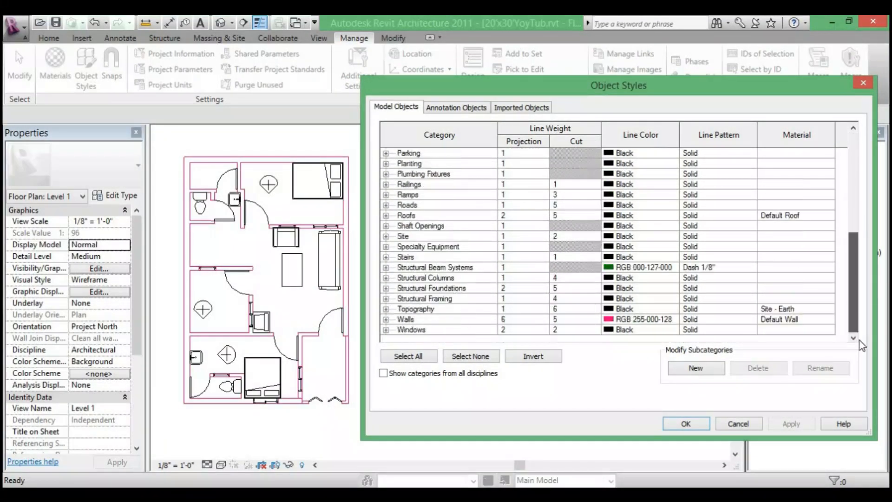
pyautogui.click(514, 320)
pyautogui.click(519, 318)
pyautogui.click(542, 320)
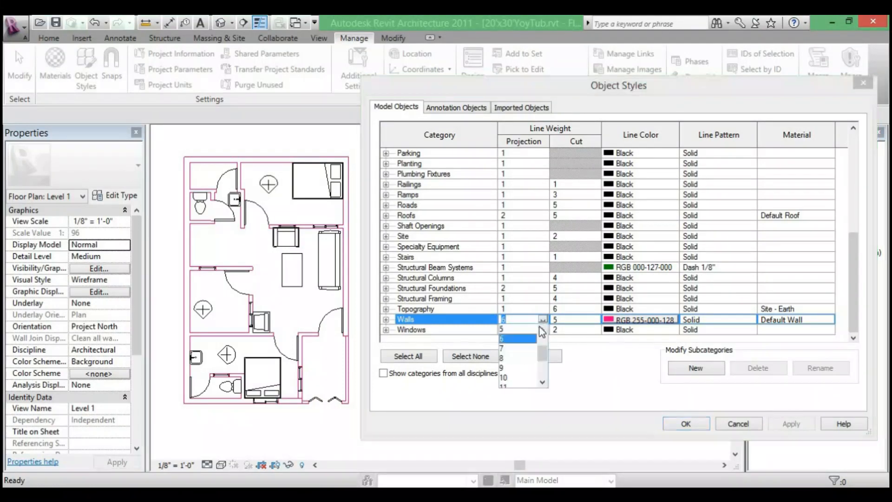
pyautogui.scroll(2, 522, 344)
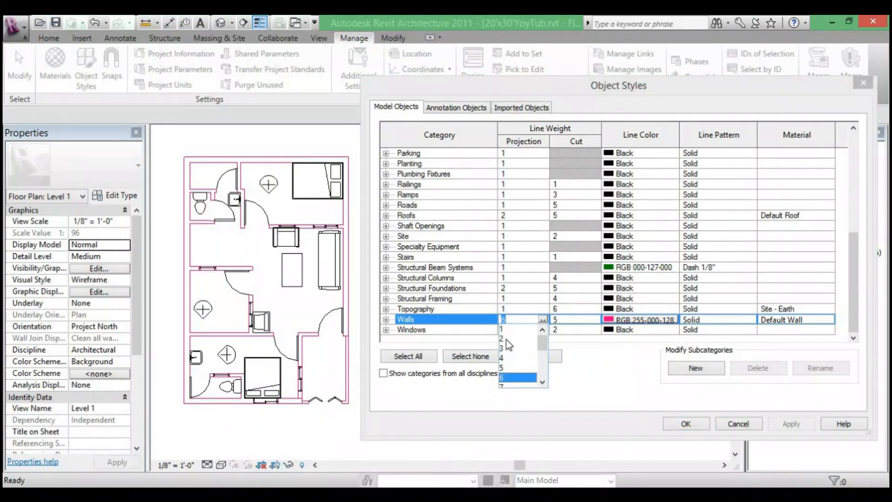
pyautogui.click(506, 338)
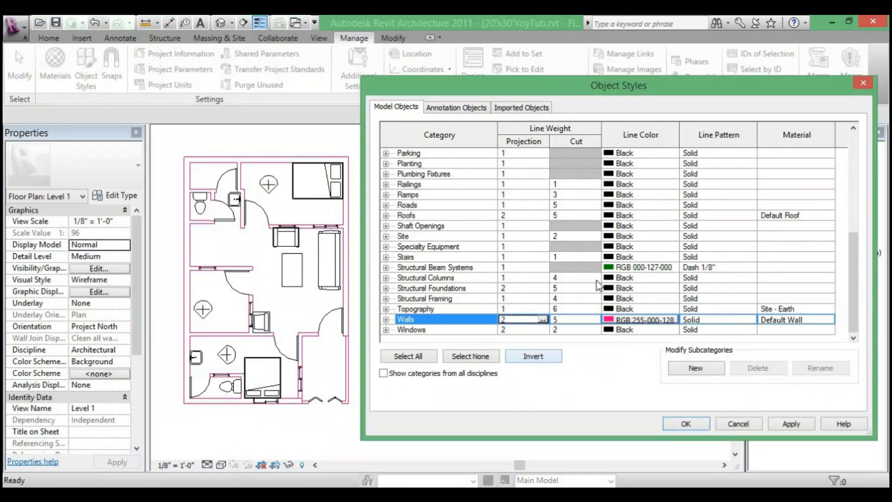
# Review the available cut line weights for Walls, keep 5, and accept the object styles settings
pyautogui.click(586, 320)
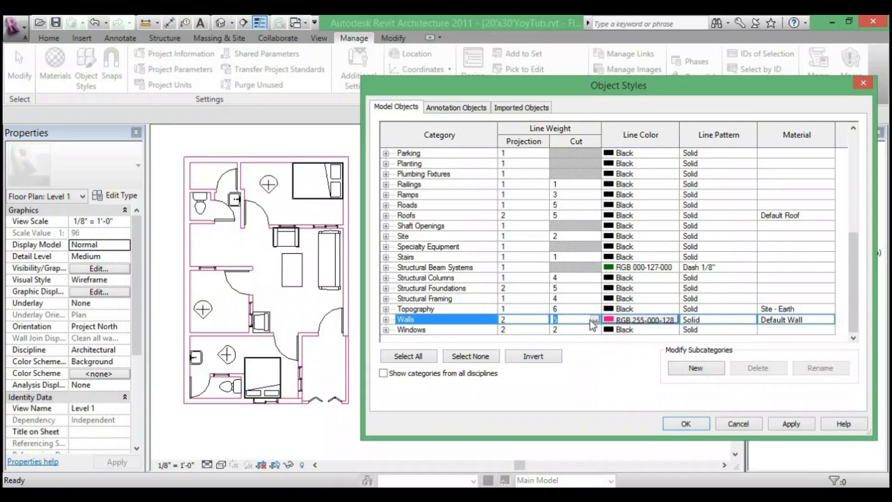
pyautogui.click(595, 319)
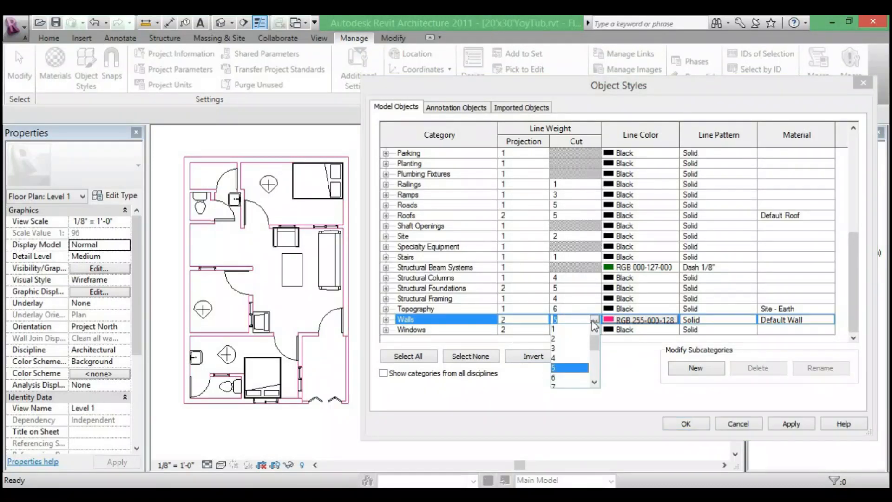
pyautogui.click(593, 320)
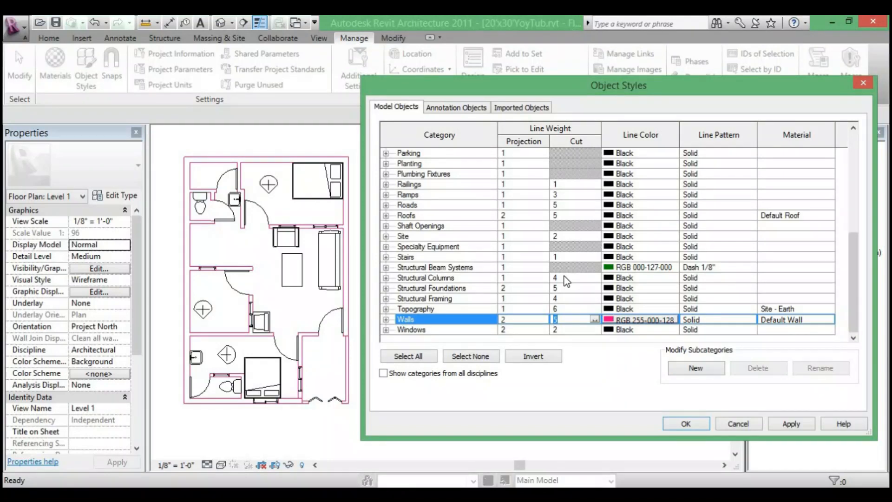
pyautogui.click(594, 319)
pyautogui.click(594, 320)
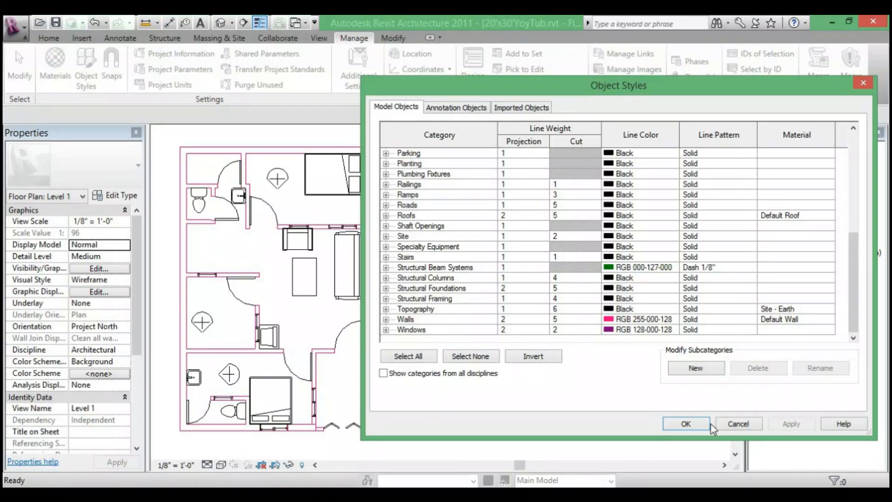
pyautogui.click(686, 424)
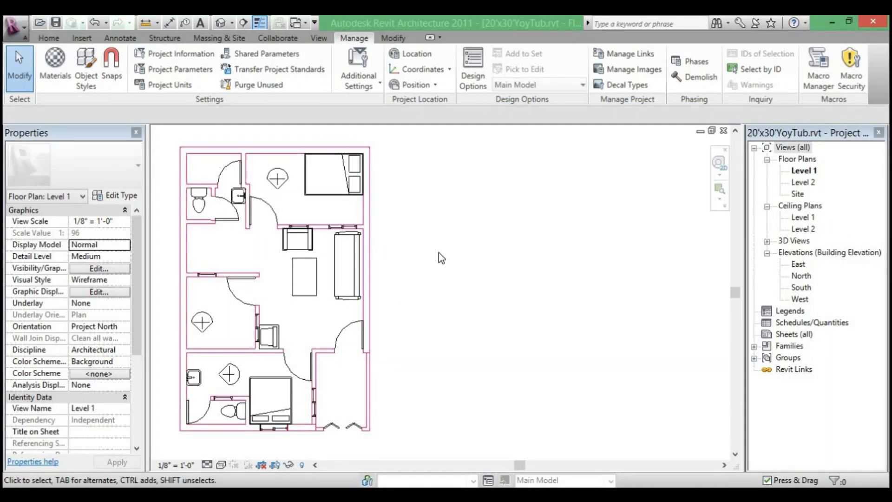
# Set the Level 1 floor plan's visual style to Realistic and turn on its sun path
pyautogui.scroll(-3, 440, 242)
pyautogui.moveTo(440, 242); pyautogui.dragTo(538, 222, button='middle')
pyautogui.scroll(1, 471, 191)
pyautogui.moveTo(471, 191); pyautogui.dragTo(472, 215, button='middle')
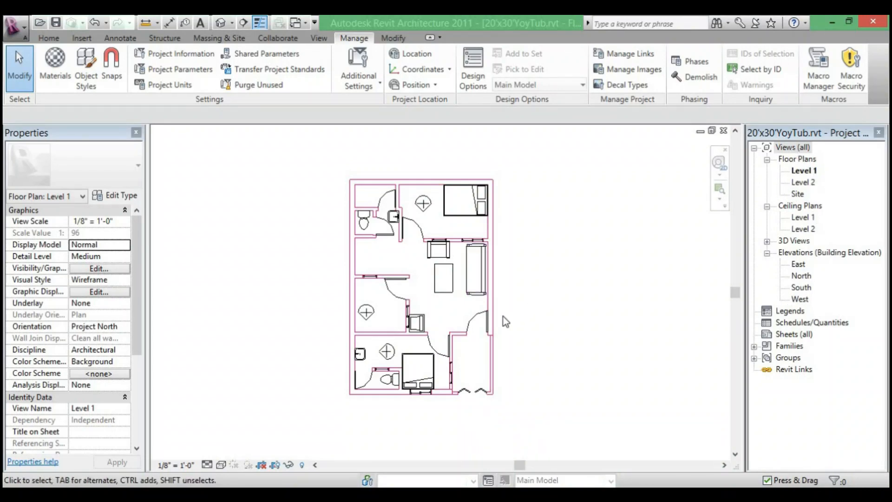
pyautogui.scroll(2, 509, 318)
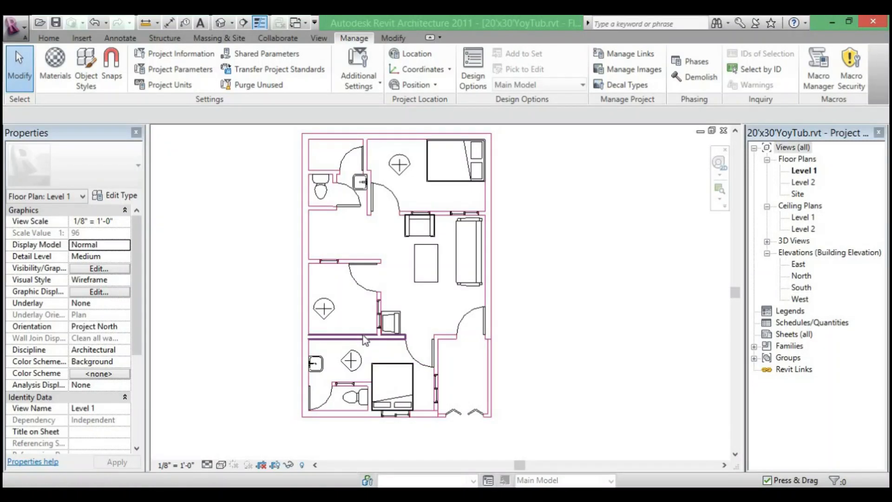
pyautogui.click(217, 466)
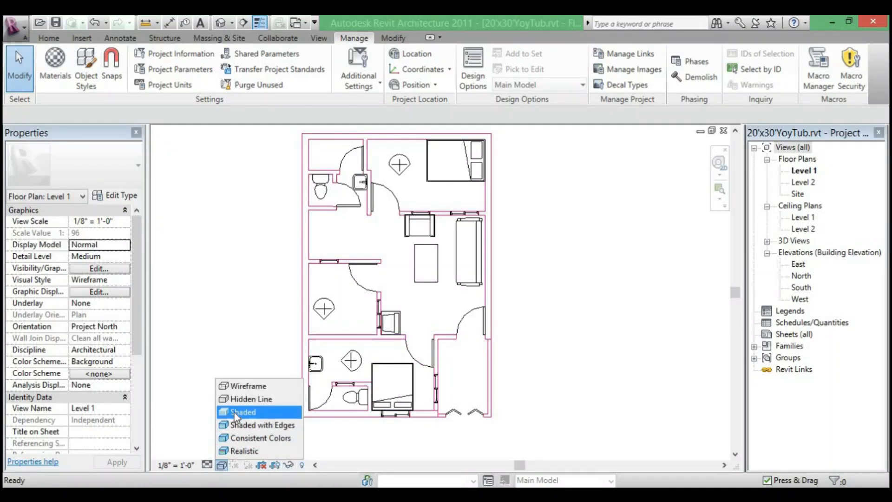
pyautogui.click(244, 451)
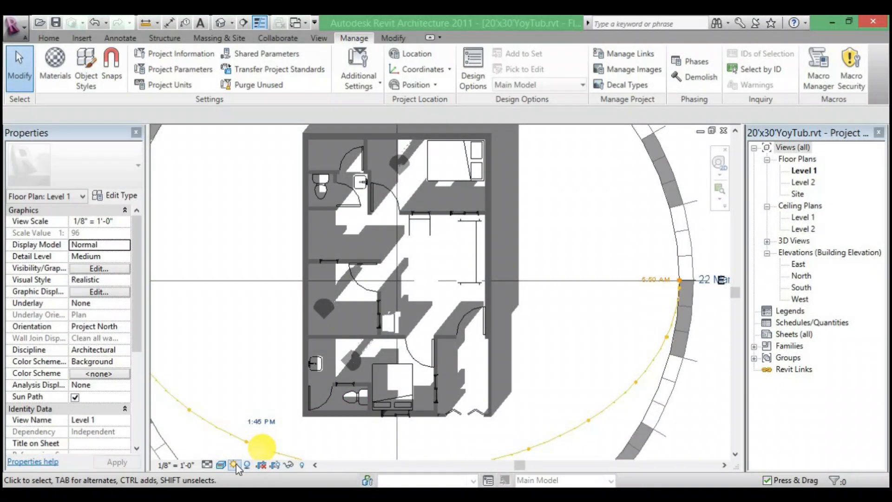
pyautogui.click(235, 464)
pyautogui.click(241, 450)
# Turn off the sun path and the shadows in the Level 1 floor plan
pyautogui.click(234, 465)
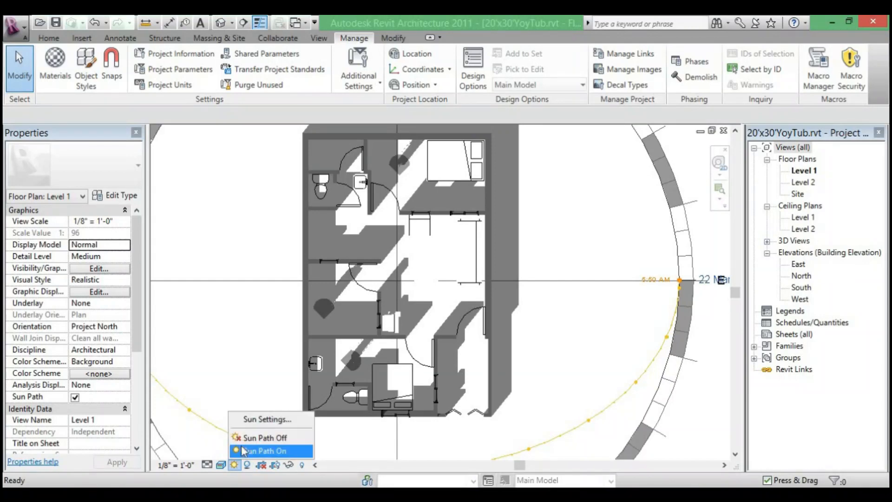
pyautogui.click(261, 437)
pyautogui.click(247, 465)
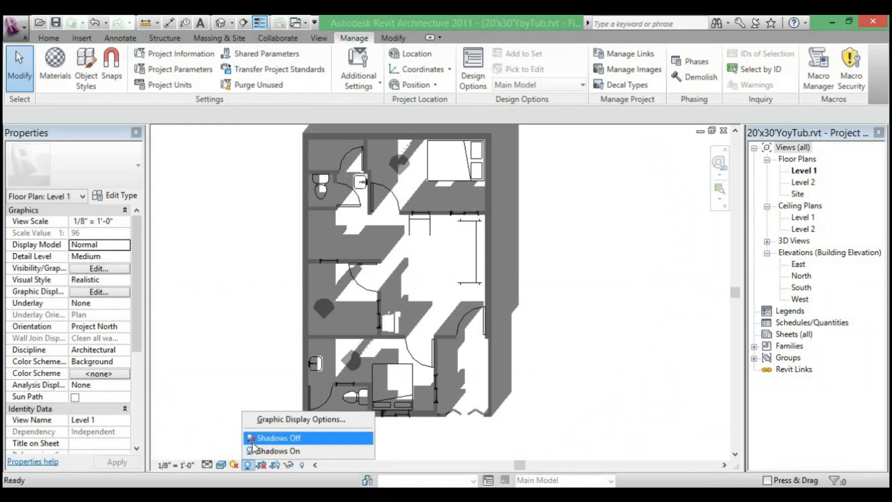
pyautogui.click(252, 441)
pyautogui.scroll(-2, 436, 316)
pyautogui.scroll(2, 425, 290)
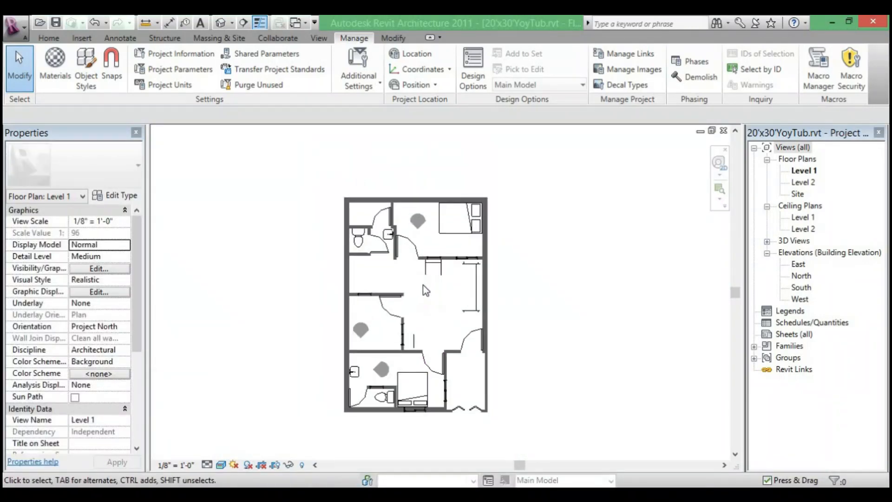
pyautogui.scroll(3, 439, 291)
pyautogui.scroll(-3, 451, 284)
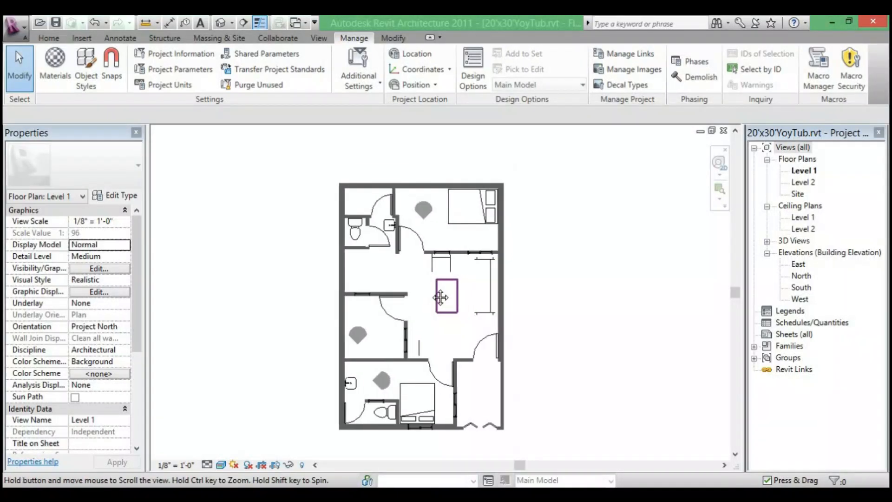
pyautogui.moveTo(440, 298); pyautogui.dragTo(417, 292, button='middle')
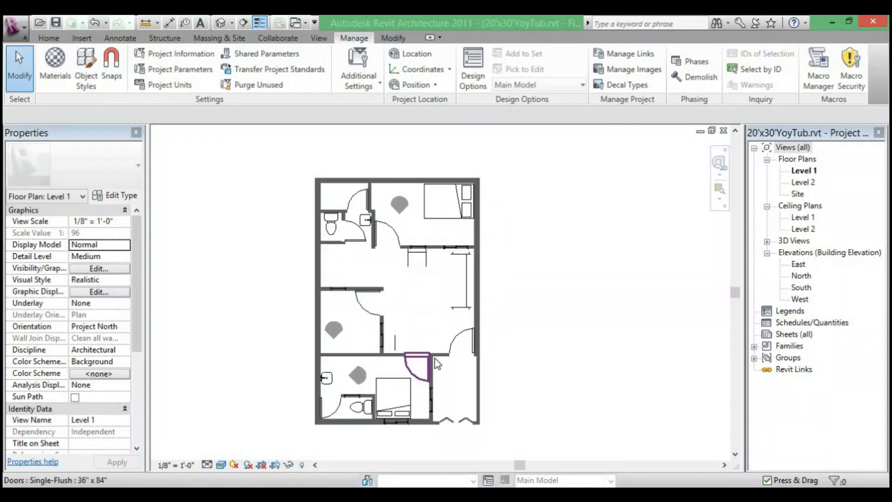
# Turn the sun path and the shadows back on in the Level 1 floor plan
pyautogui.click(235, 465)
pyautogui.click(240, 451)
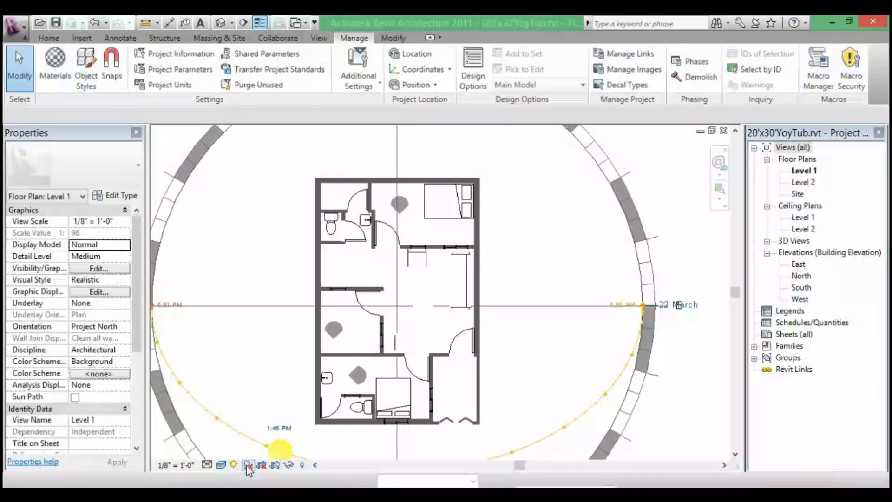
pyautogui.click(249, 465)
pyautogui.click(258, 451)
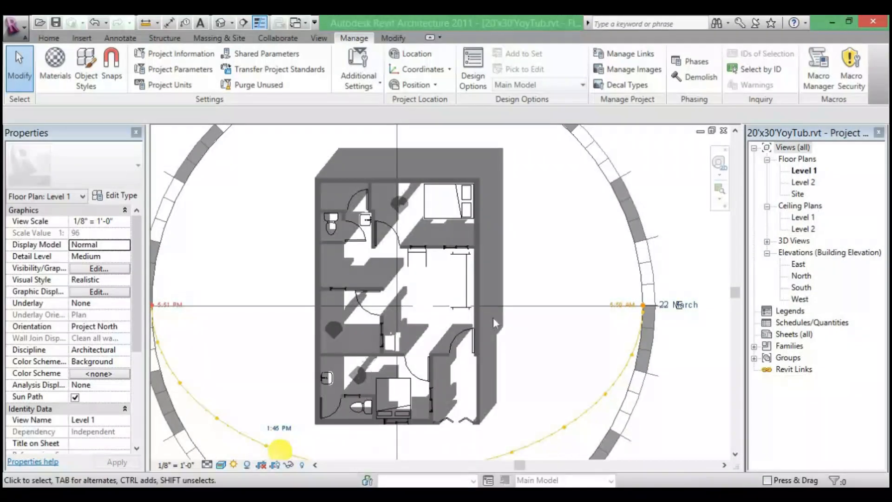
# Examine the date label and the sunrise and sunset times on the sun path around the building
pyautogui.scroll(-5, 546, 313)
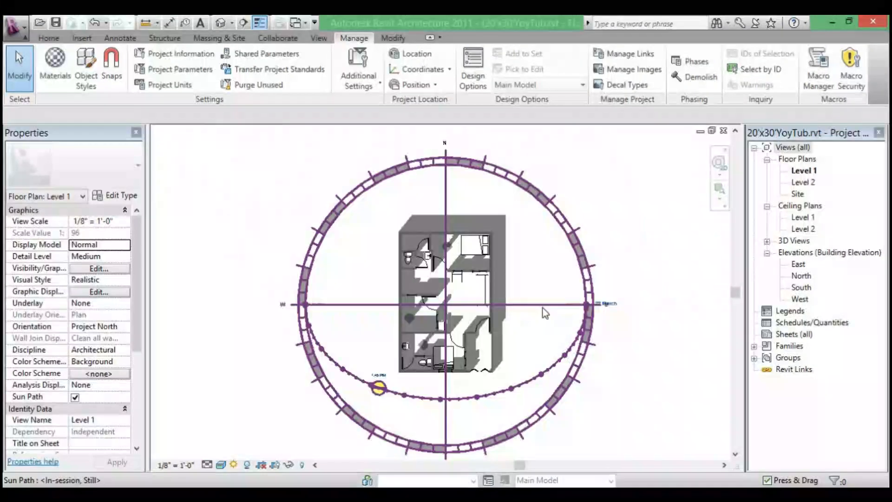
pyautogui.moveTo(562, 324); pyautogui.dragTo(500, 299, button='middle')
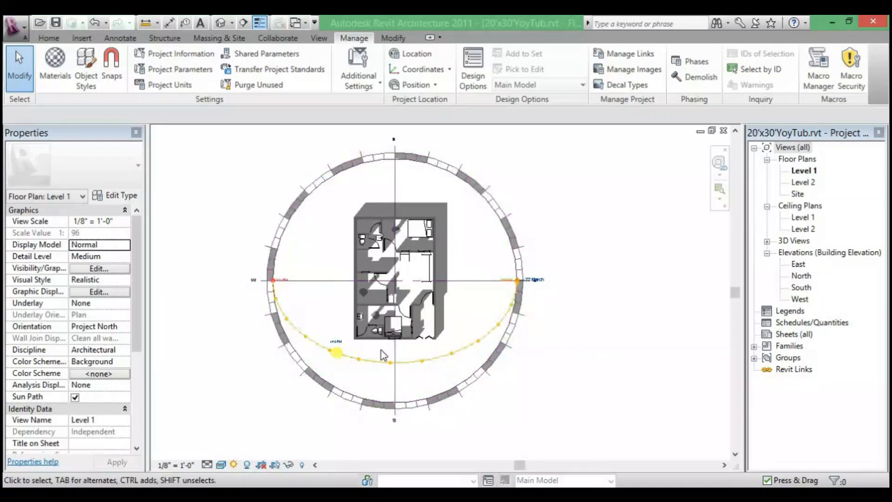
pyautogui.click(519, 288)
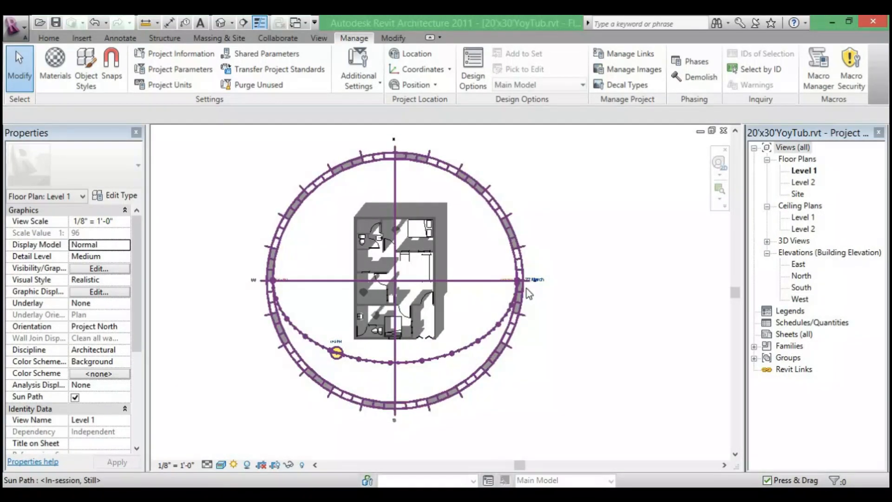
pyautogui.scroll(2, 530, 285)
pyautogui.scroll(4, 542, 282)
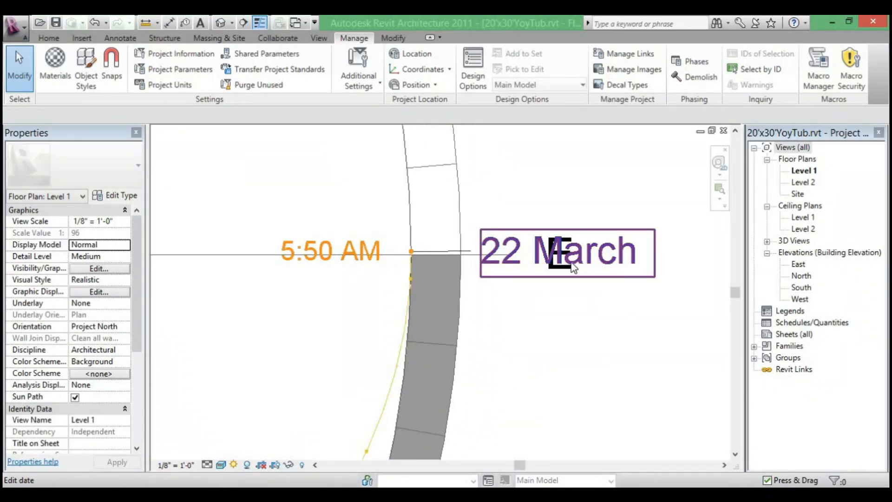
pyautogui.scroll(-6, 527, 263)
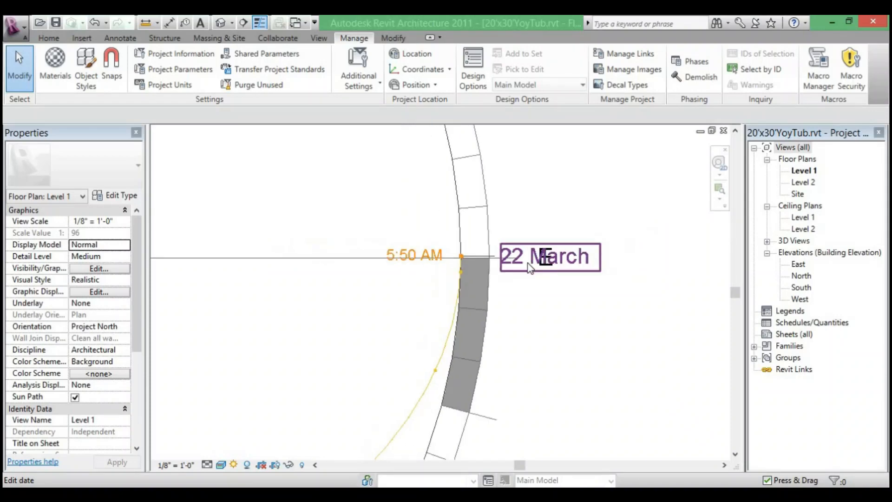
pyautogui.scroll(4, 466, 265)
pyautogui.click(475, 263)
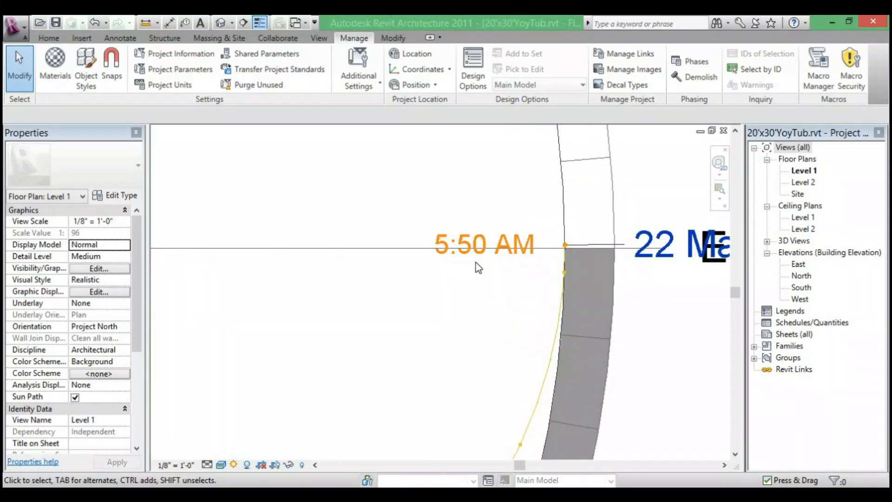
pyautogui.scroll(-6, 462, 264)
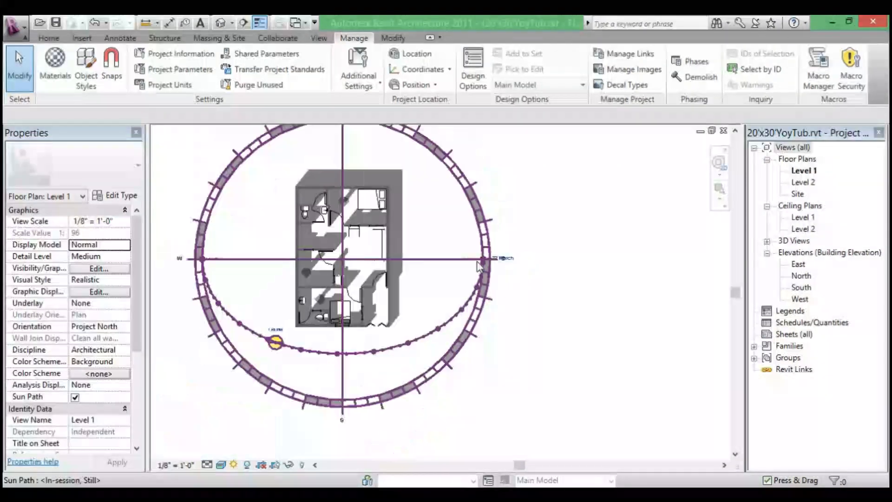
pyautogui.scroll(6, 209, 253)
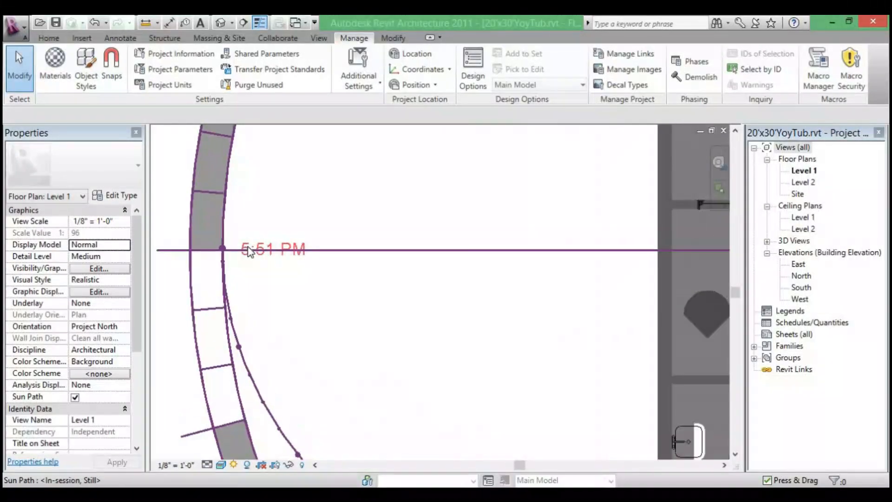
pyautogui.scroll(-6, 311, 273)
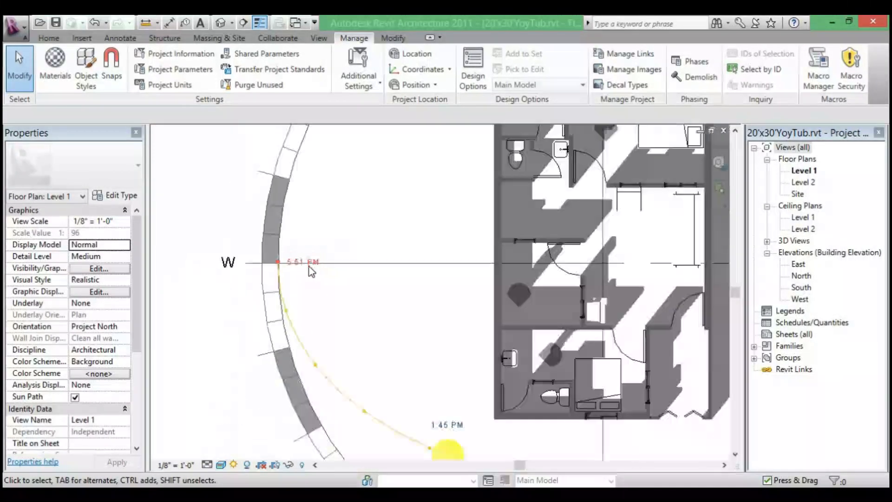
pyautogui.scroll(2, 445, 323)
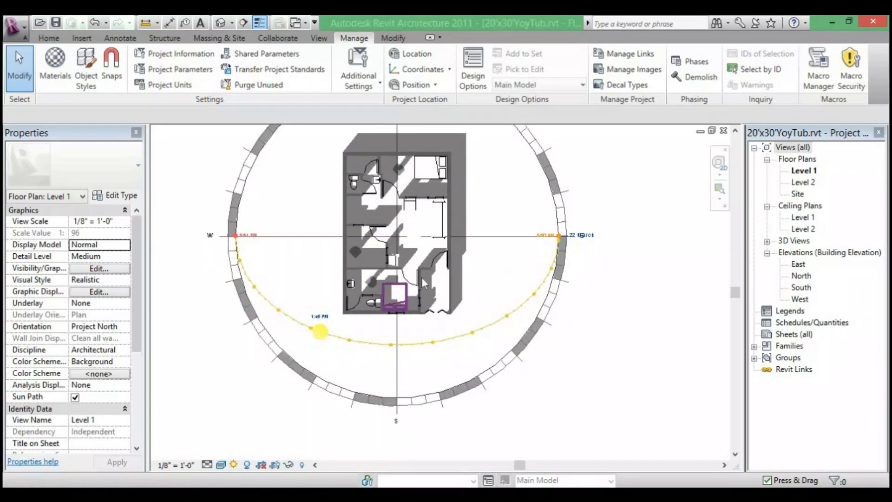
# Select the sun path and shift its daily arc to 1 January, then to 6 March
pyautogui.click(445, 344)
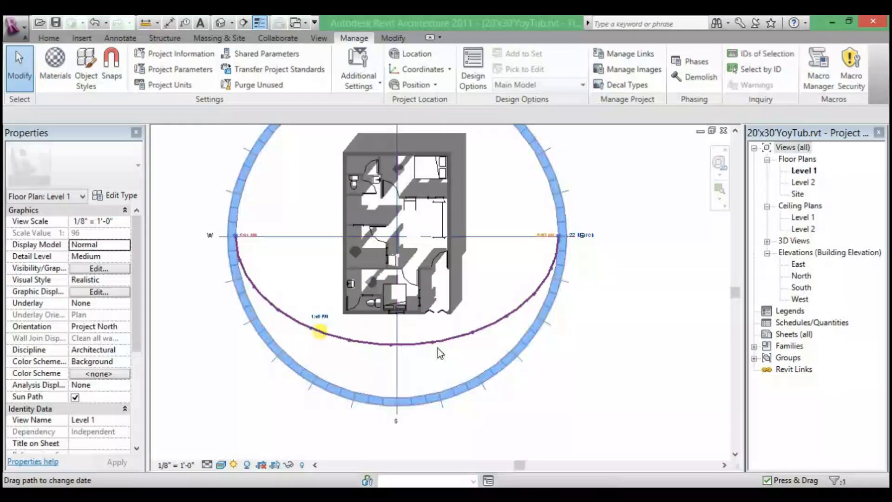
pyautogui.moveTo(438, 347)
pyautogui.mouseDown()
pyautogui.moveTo(429, 373)
pyautogui.moveTo(428, 338)
pyautogui.mouseUp()
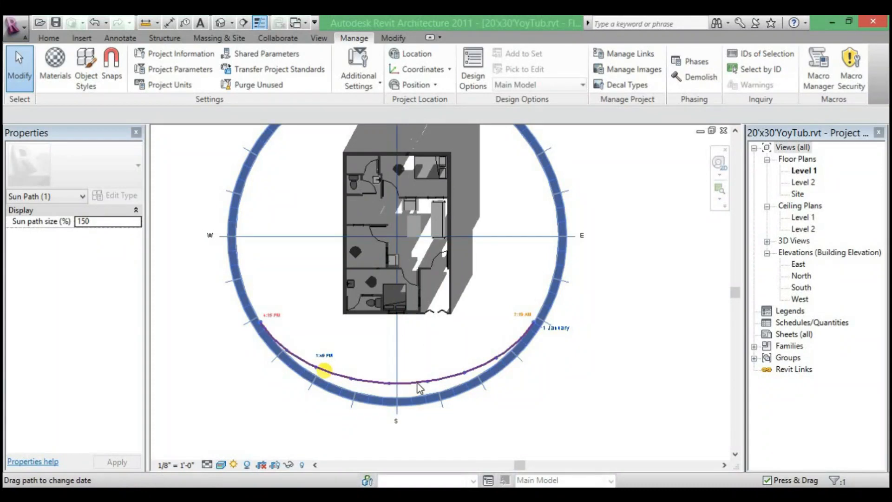
pyautogui.moveTo(419, 383); pyautogui.dragTo(418, 324)
# Move the sun along its daily path to 10:00 AM
pyautogui.moveTo(427, 347); pyautogui.dragTo(426, 371, button='middle')
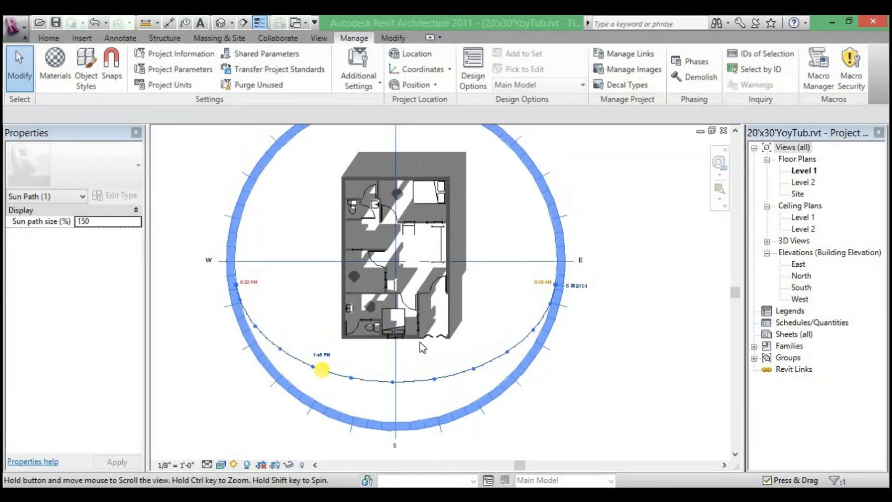
pyautogui.scroll(4, 587, 287)
pyautogui.scroll(-5, 587, 287)
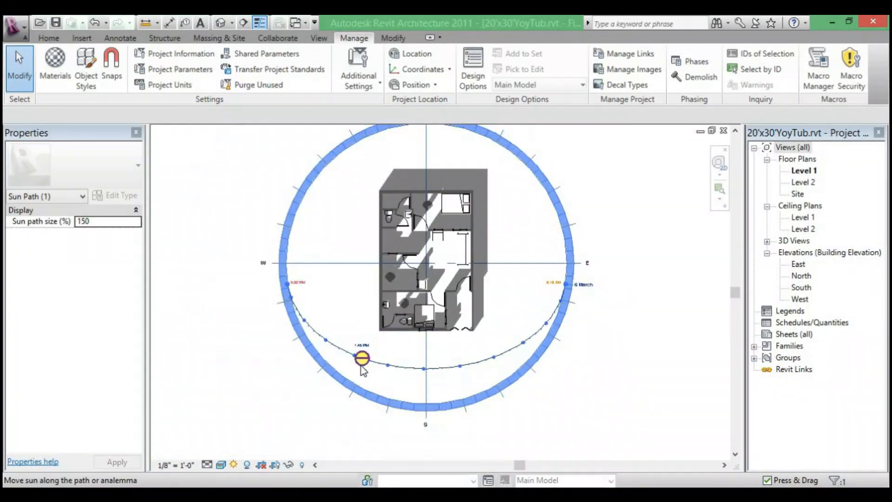
pyautogui.scroll(2, 362, 363)
pyautogui.moveTo(363, 361); pyautogui.dragTo(473, 366)
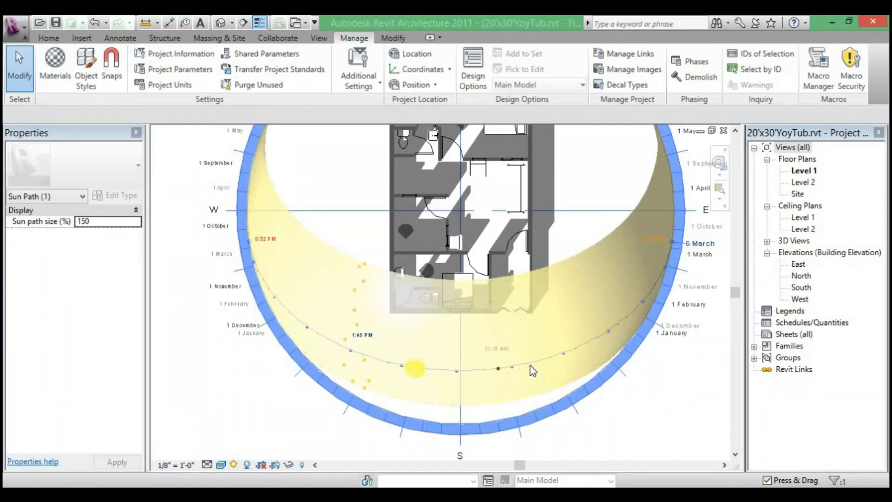
pyautogui.moveTo(532, 370); pyautogui.dragTo(569, 359)
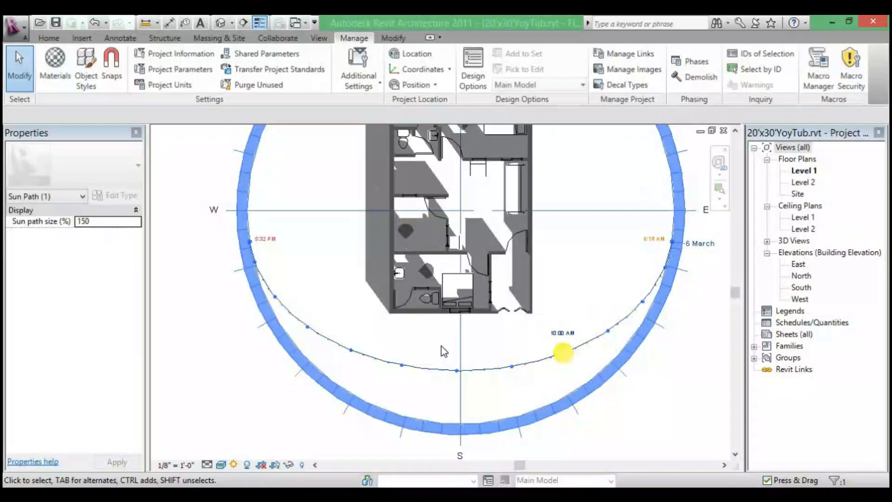
# Examine the shadows that the morning sun position casts across the Level 1 floor plan
pyautogui.scroll(-2, 446, 346)
pyautogui.click(544, 335)
pyautogui.scroll(2, 507, 369)
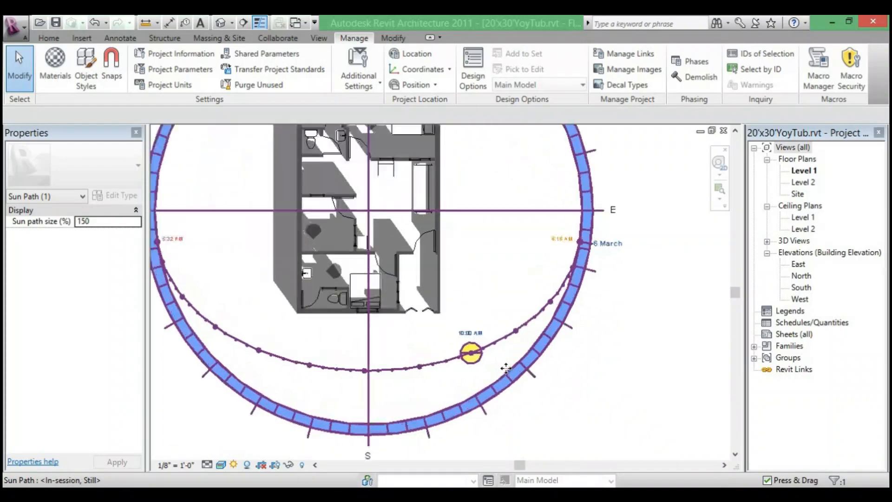
pyautogui.scroll(-3, 506, 369)
pyautogui.moveTo(503, 364); pyautogui.dragTo(419, 379, button='middle')
pyautogui.scroll(2, 397, 381)
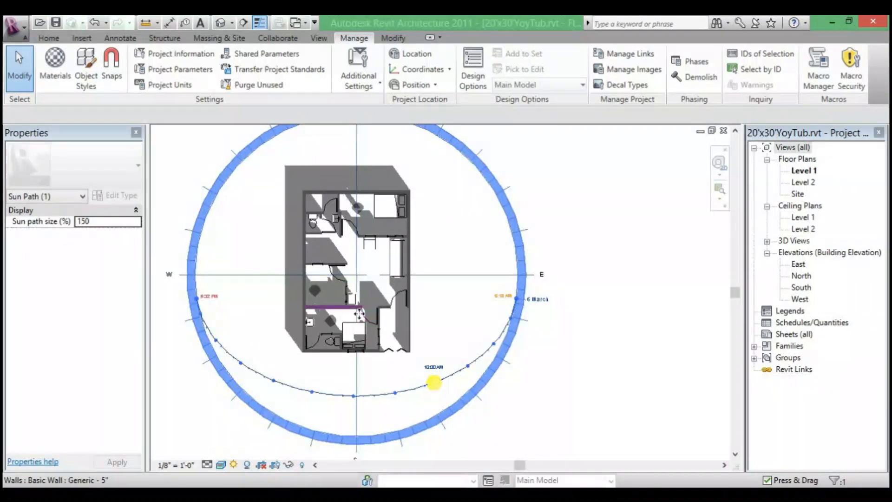
pyautogui.scroll(-1, 359, 314)
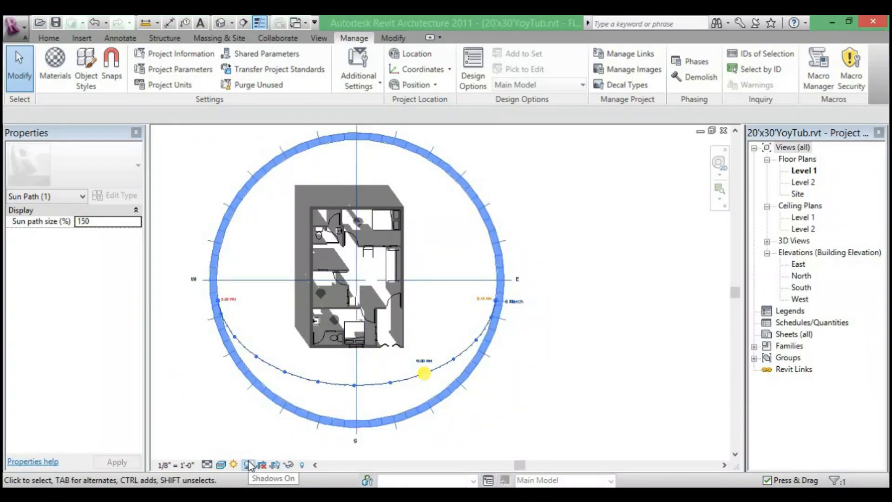
# Apply the Winter Solstice preset as the sun setting in the Level 1 view's graphic display options
pyautogui.click(249, 464)
pyautogui.click(282, 421)
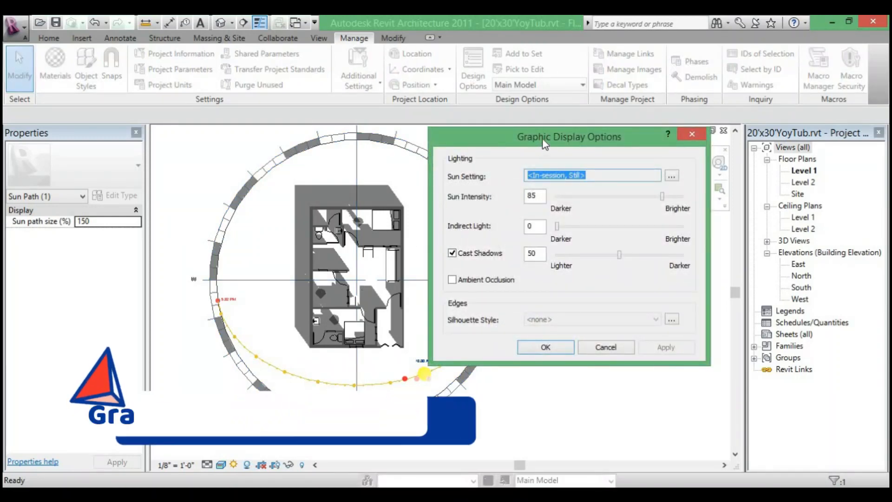
pyautogui.moveTo(567, 136); pyautogui.dragTo(655, 129)
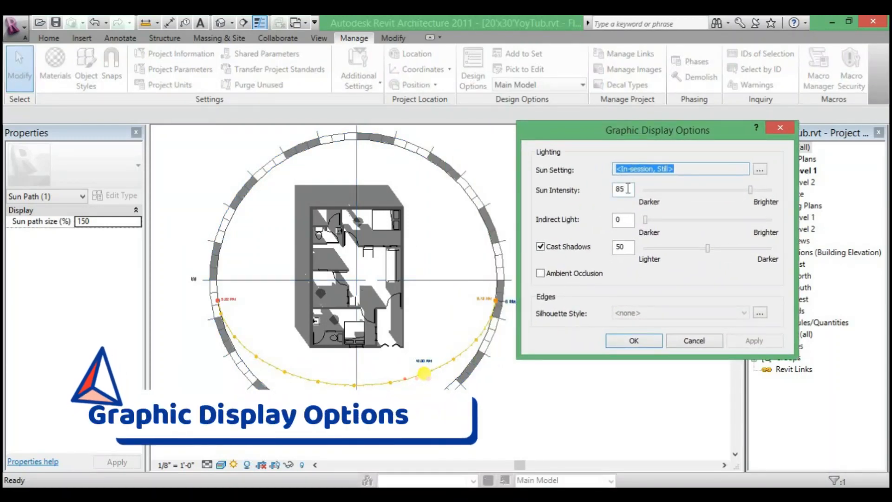
pyautogui.click(765, 170)
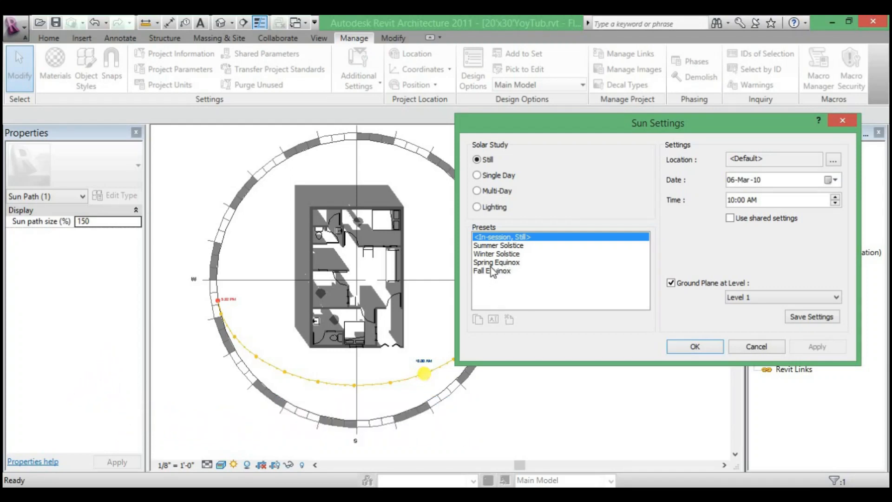
pyautogui.click(494, 246)
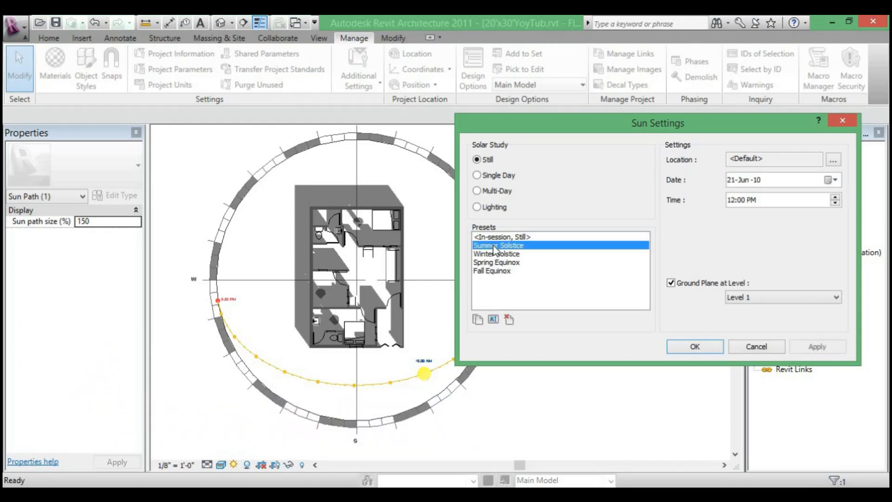
pyautogui.click(494, 254)
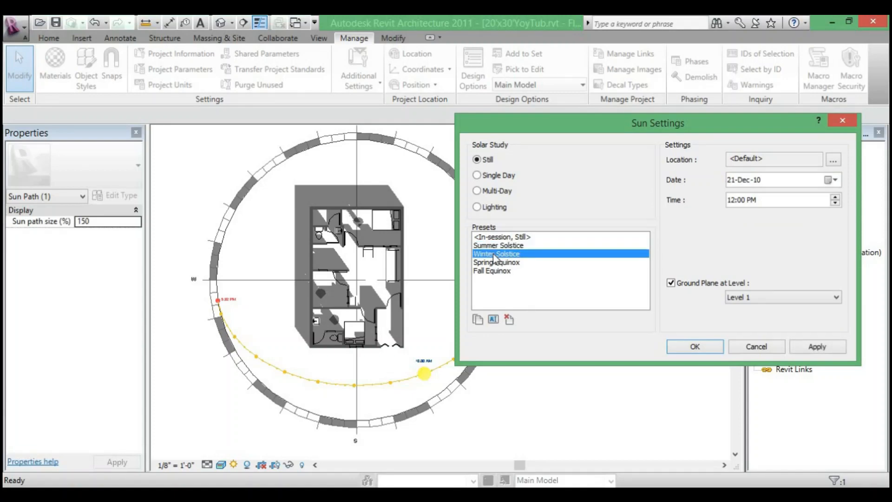
pyautogui.click(819, 348)
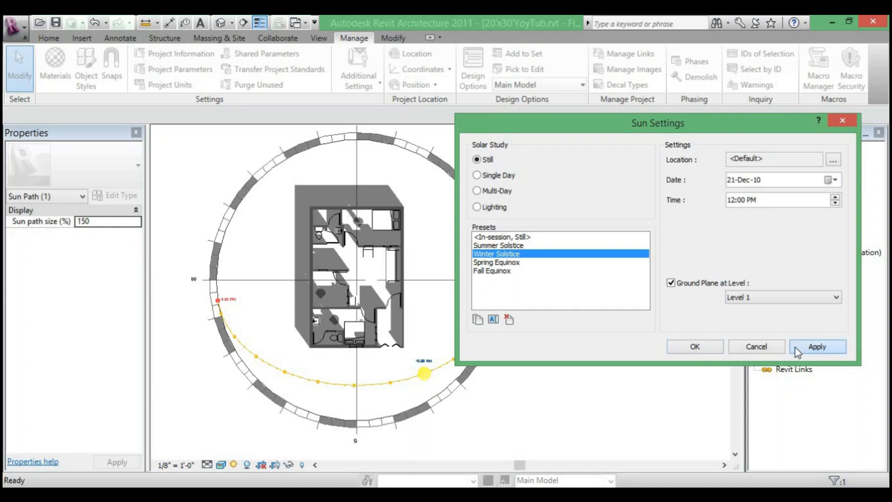
pyautogui.click(695, 347)
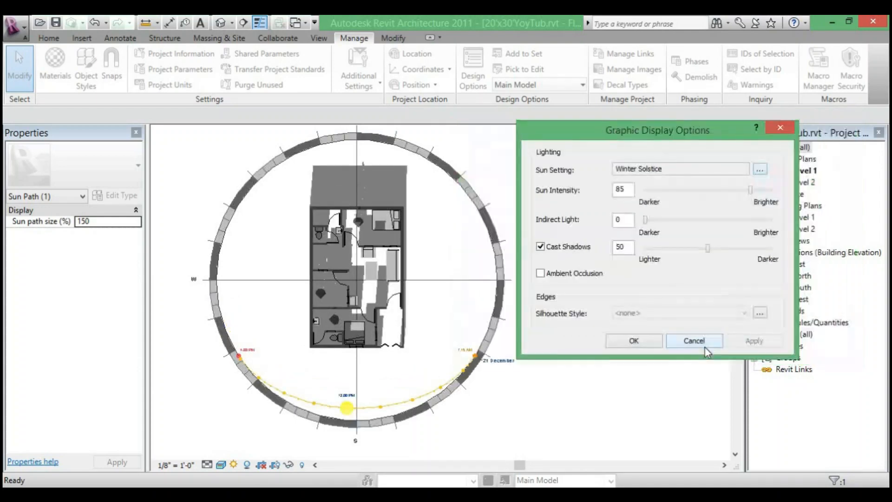
pyautogui.click(641, 341)
pyautogui.click(520, 318)
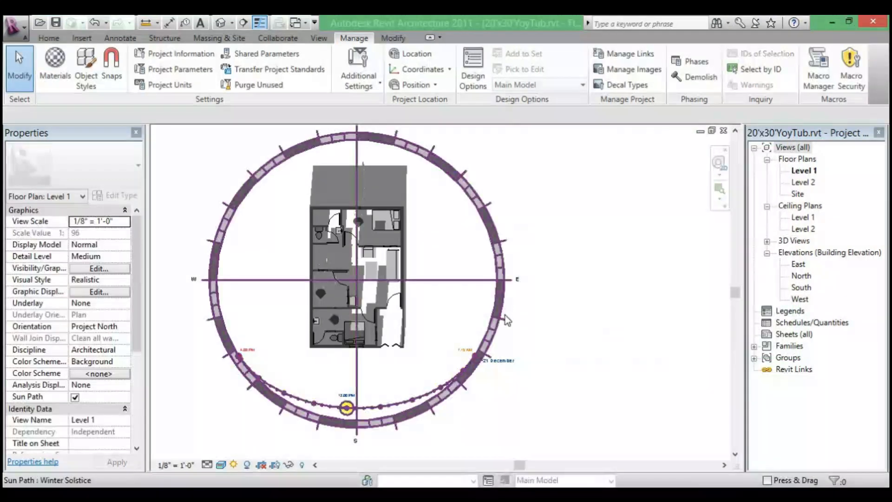
# Select the sun path, shift its daily arc to 18 March and move the sun to 1:00 PM
pyautogui.scroll(5, 498, 367)
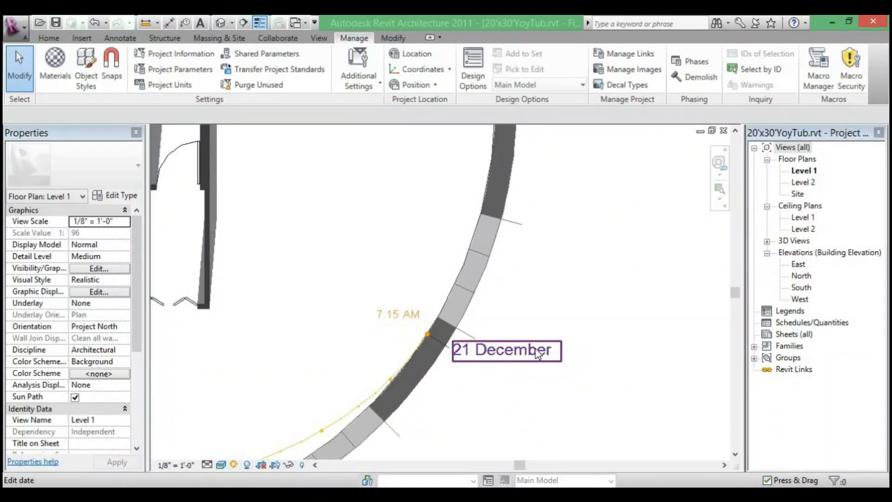
pyautogui.scroll(-5, 537, 353)
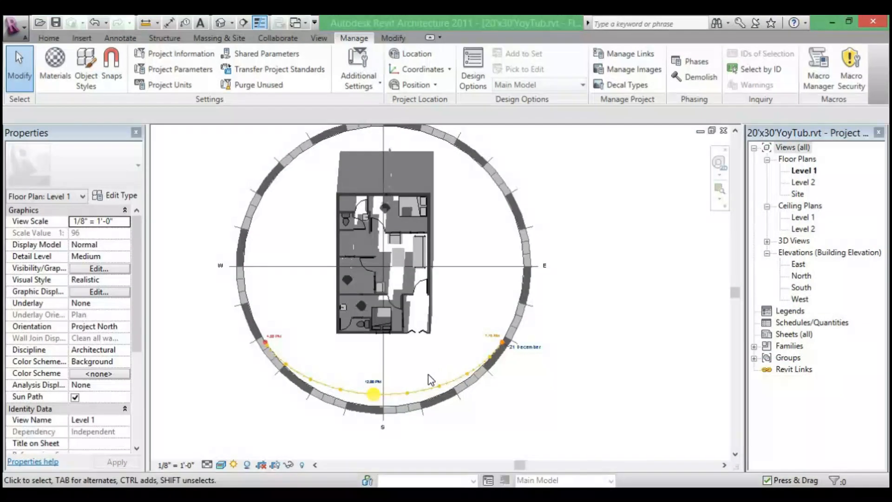
pyautogui.click(423, 386)
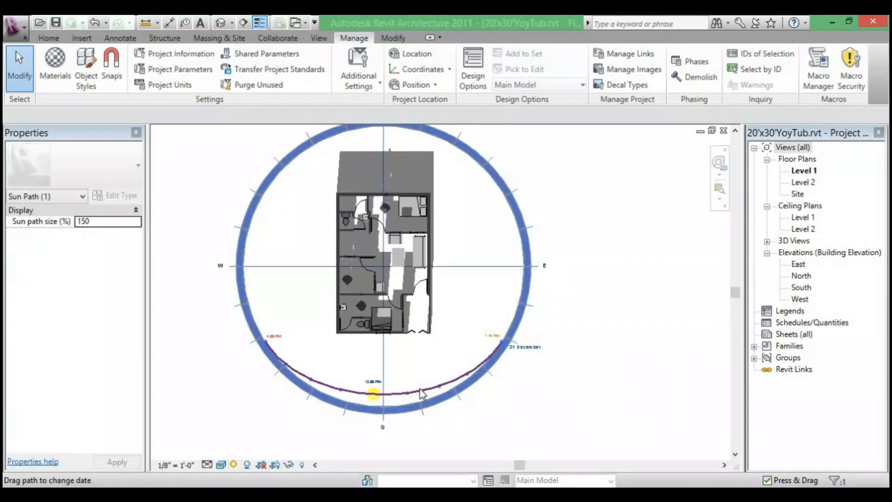
pyautogui.moveTo(420, 375); pyautogui.dragTo(421, 354)
pyautogui.scroll(5, 539, 295)
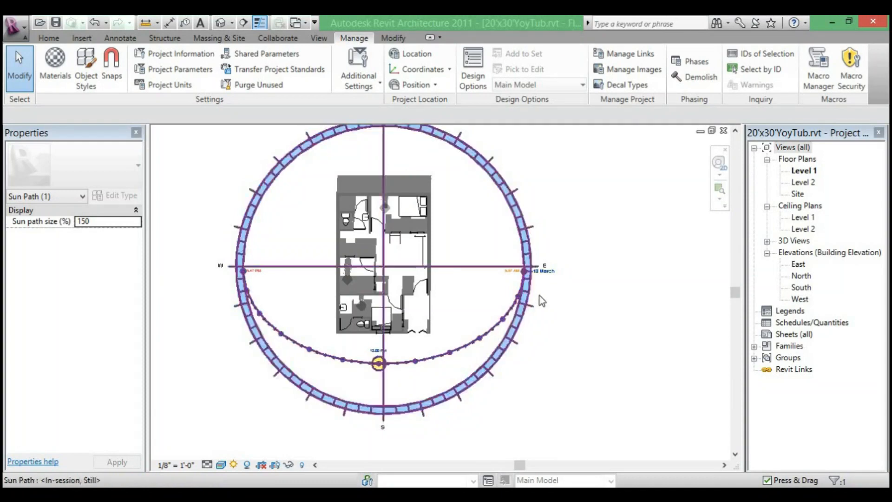
pyautogui.scroll(-5, 561, 273)
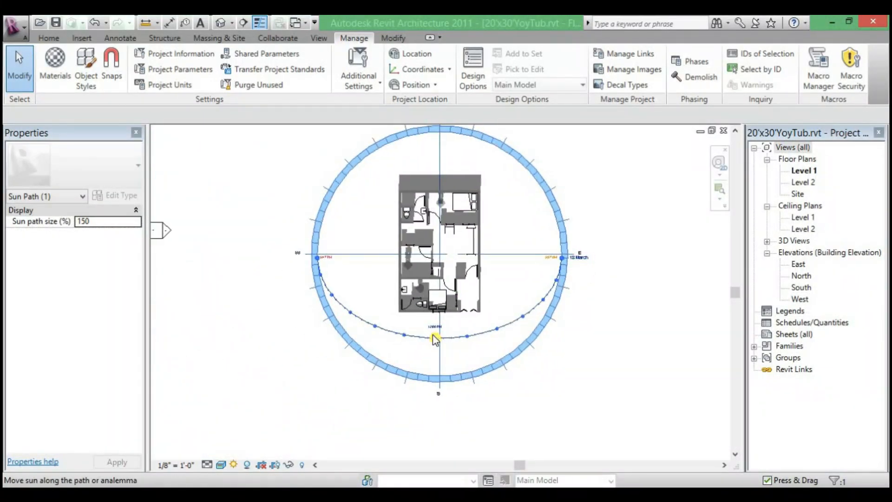
pyautogui.moveTo(435, 338); pyautogui.dragTo(404, 335)
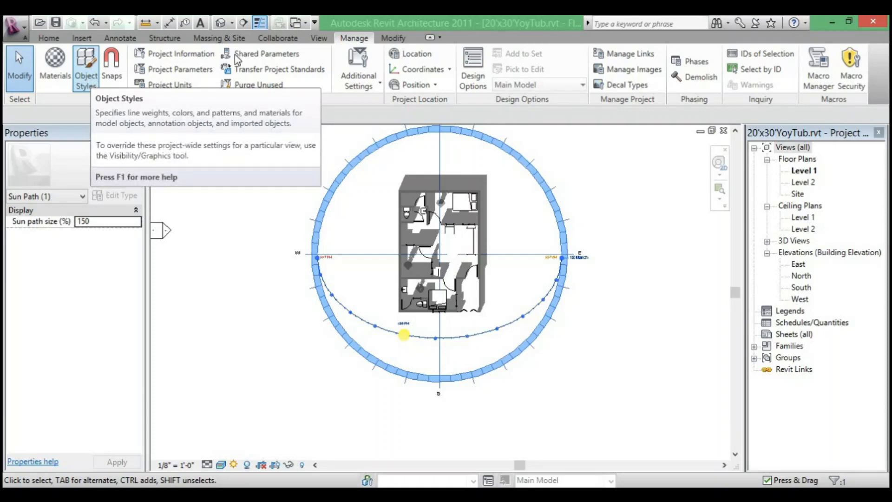
pyautogui.click(320, 39)
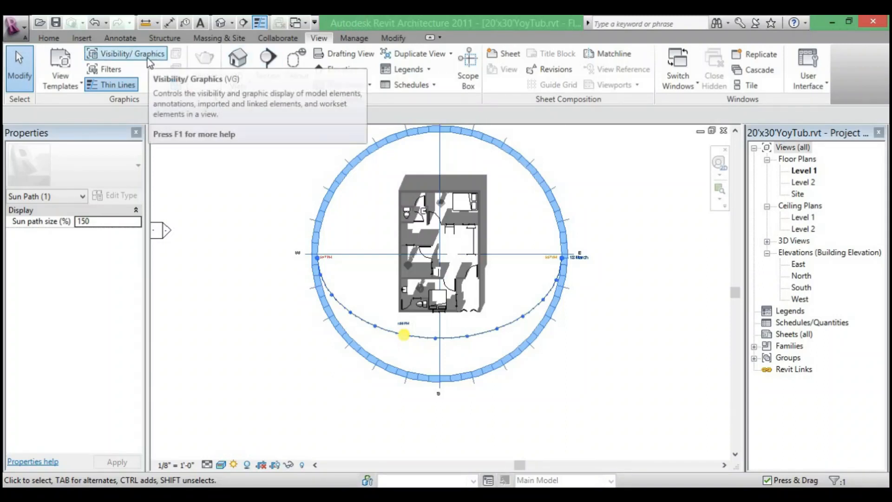
pyautogui.click(248, 465)
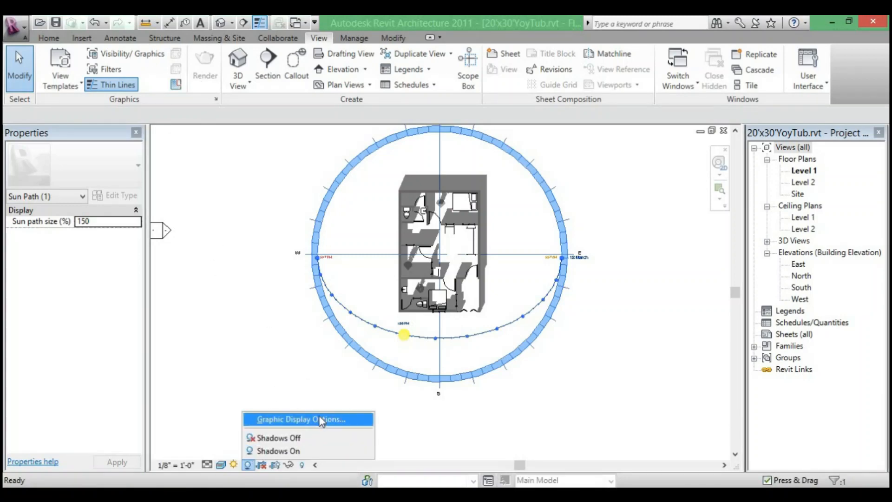
pyautogui.click(126, 55)
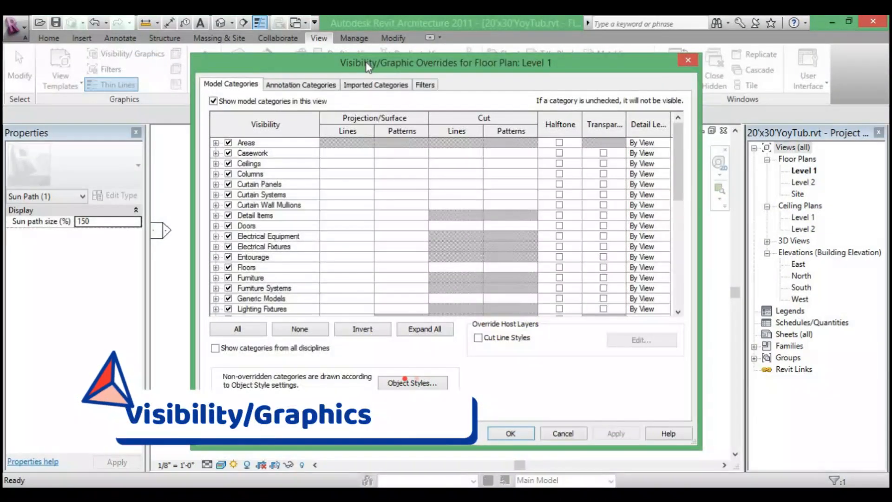
pyautogui.moveTo(379, 66); pyautogui.dragTo(464, 96)
pyautogui.moveTo(533, 110); pyautogui.dragTo(654, 126)
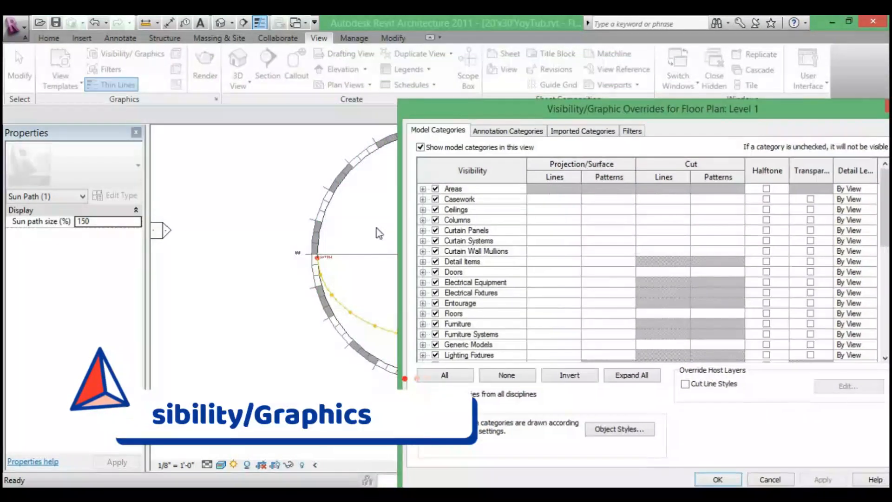
pyautogui.moveTo(859, 109); pyautogui.dragTo(794, 97)
pyautogui.click(828, 95)
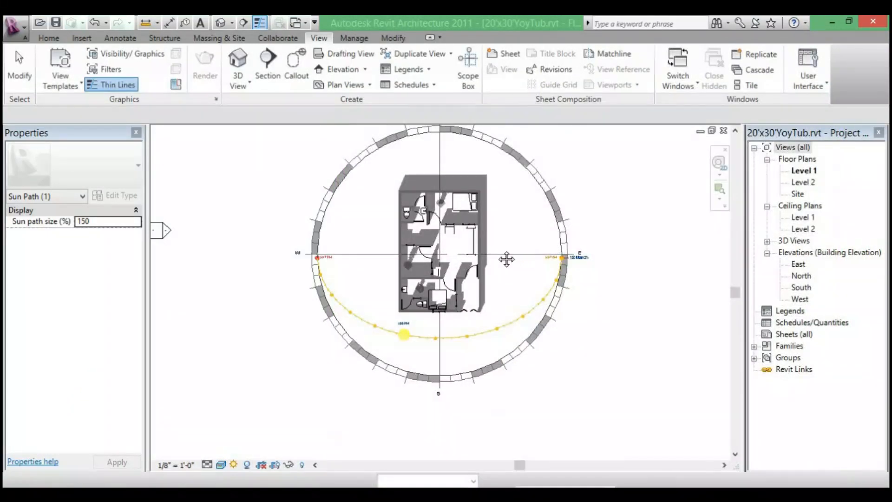
# Open the visibility/graphic overrides for the Level 1 floor plan and bring the Walls model category into view
pyautogui.moveTo(505, 256); pyautogui.dragTo(323, 282, button='middle')
pyautogui.click(136, 58)
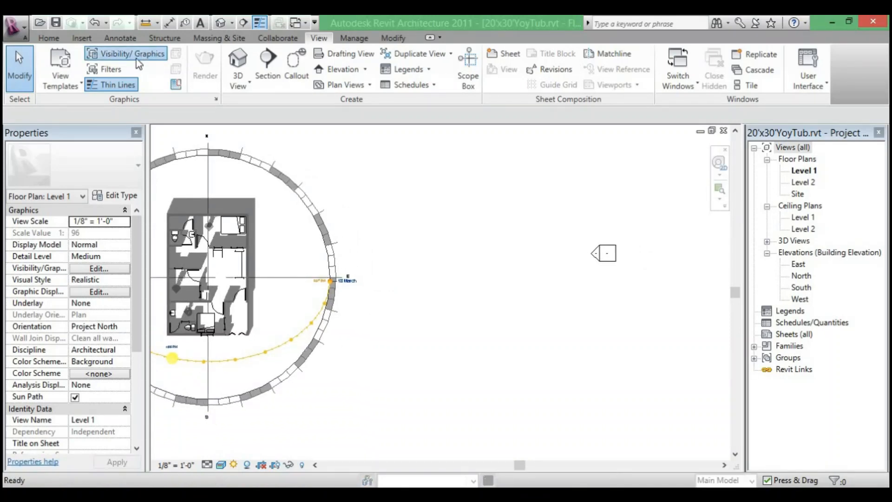
pyautogui.moveTo(620, 99); pyautogui.dragTo(640, 75)
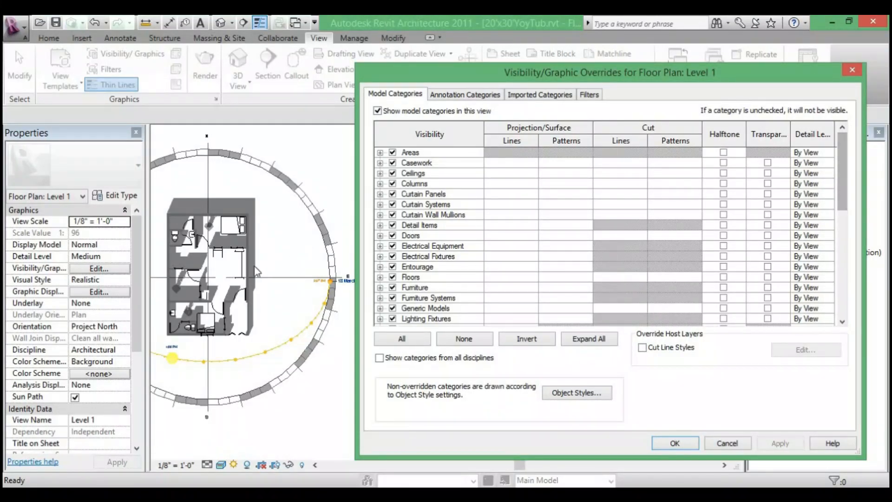
pyautogui.moveTo(843, 193); pyautogui.dragTo(844, 316)
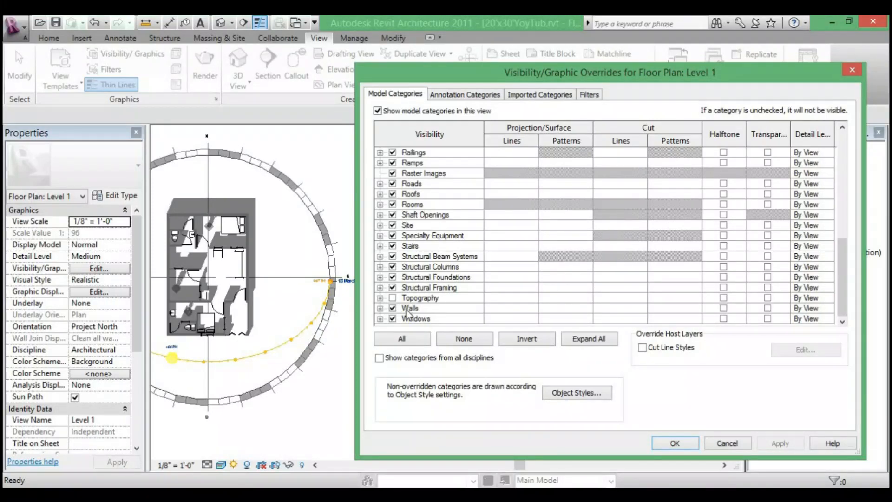
# Hide the Walls category in the Level 1 view, apply the change, and show the category again
pyautogui.click(391, 309)
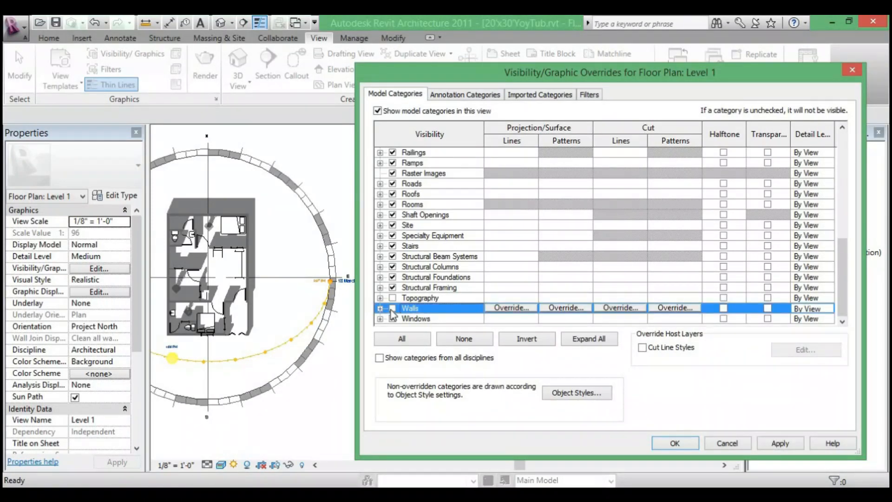
pyautogui.click(780, 444)
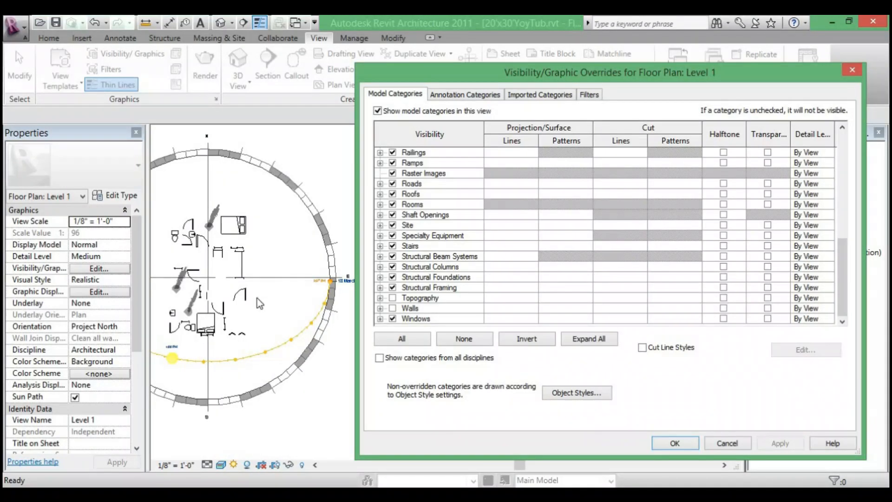
pyautogui.click(393, 308)
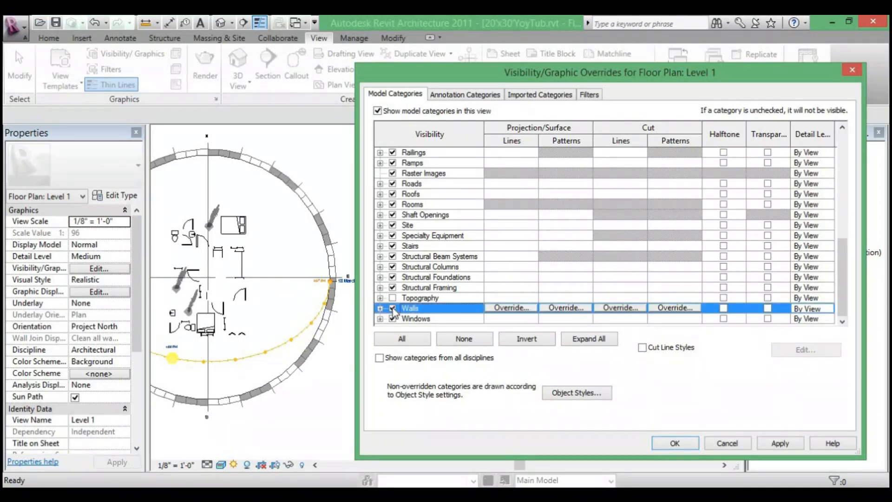
pyautogui.click(781, 444)
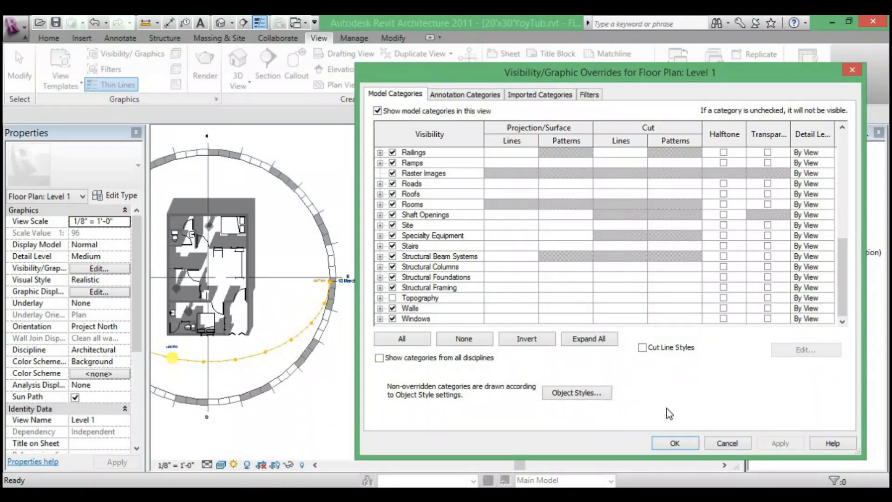
pyautogui.click(524, 309)
pyautogui.click(525, 308)
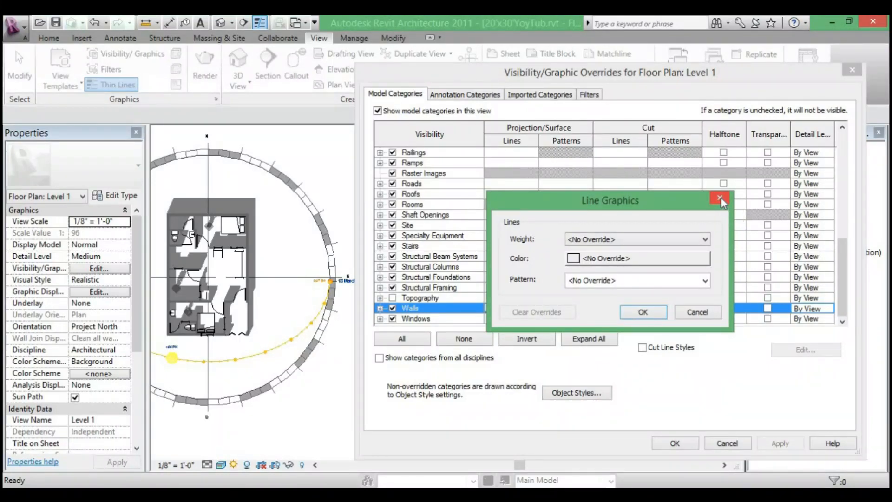
pyautogui.click(721, 199)
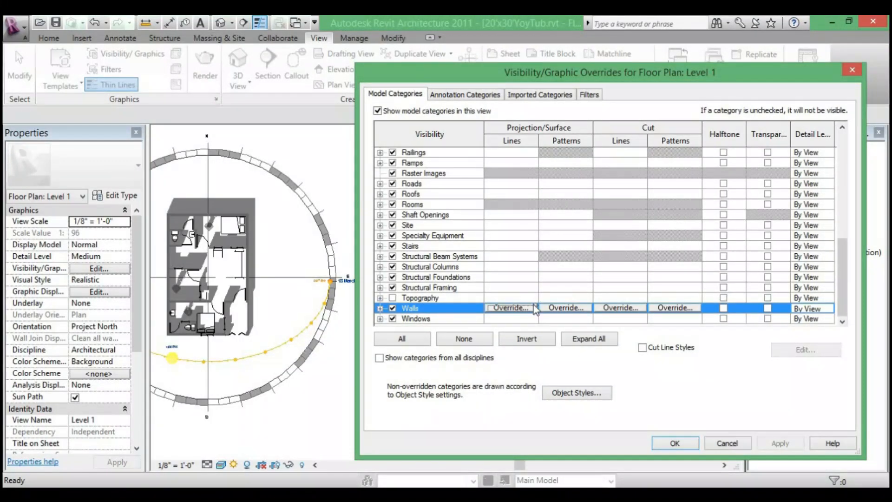
# Override the Walls category's projection line color with pink RGB 255-000-128 and apply it to the Level 1 view
pyautogui.click(533, 309)
pyautogui.click(606, 259)
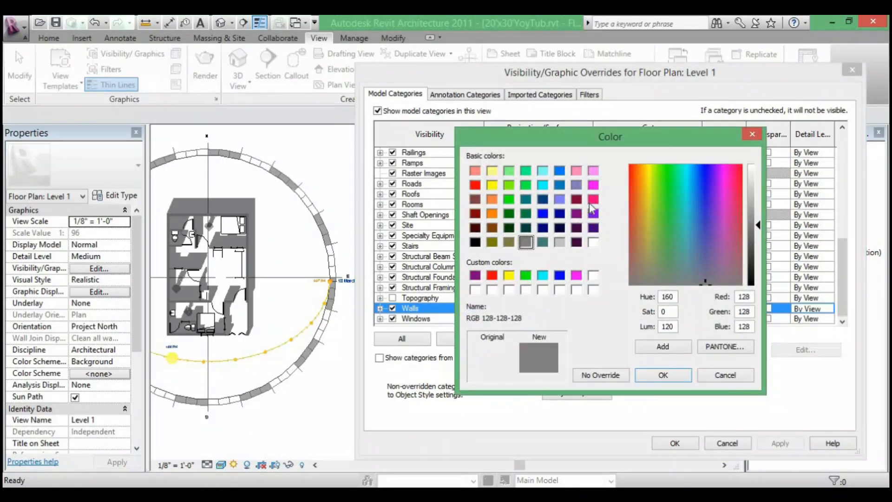
pyautogui.click(593, 199)
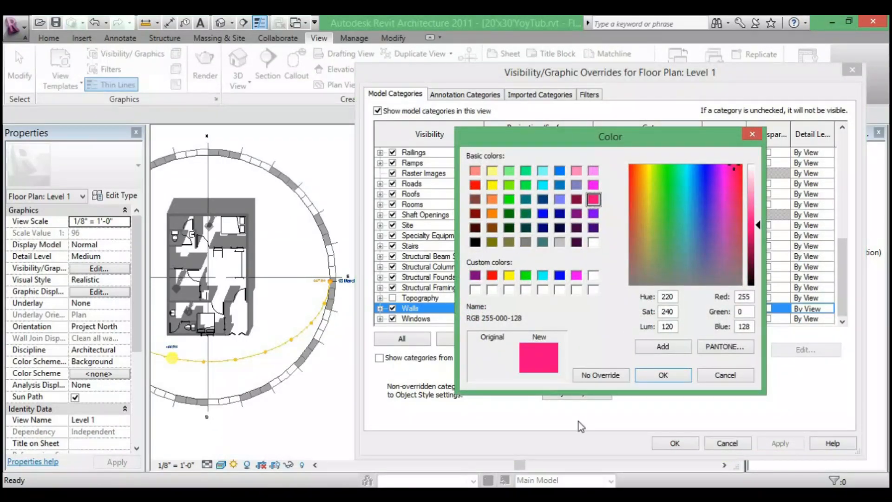
pyautogui.click(669, 374)
pyautogui.click(643, 312)
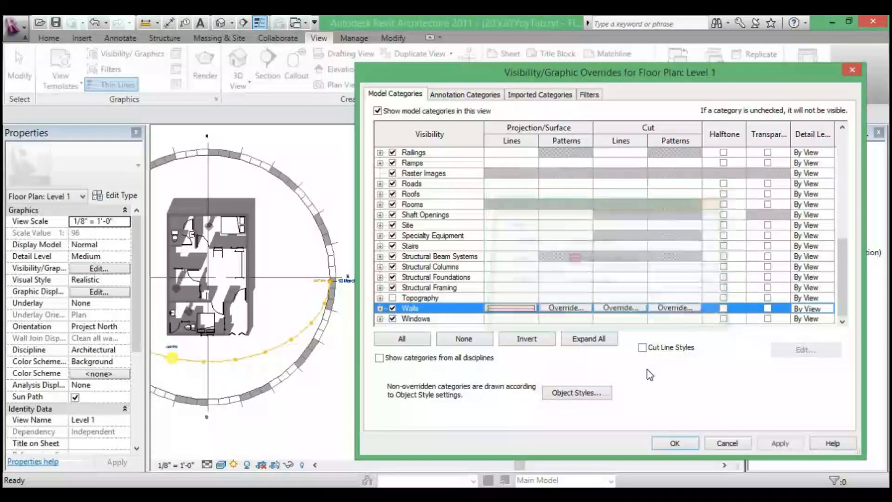
pyautogui.click(779, 444)
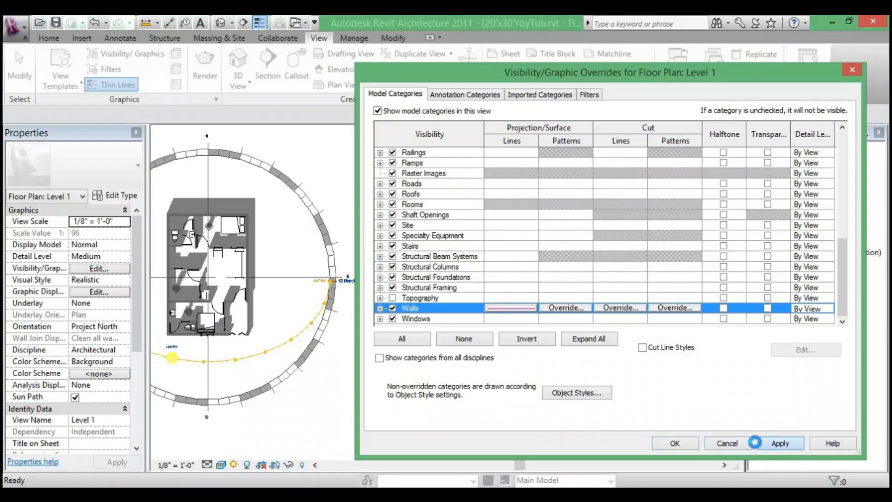
pyautogui.click(684, 446)
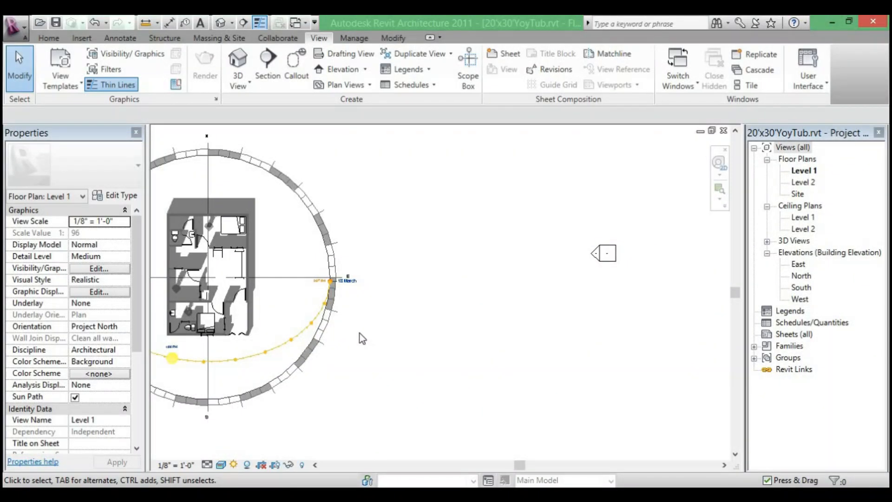
pyautogui.moveTo(366, 342); pyautogui.dragTo(544, 338, button='middle')
pyautogui.scroll(5, 411, 275)
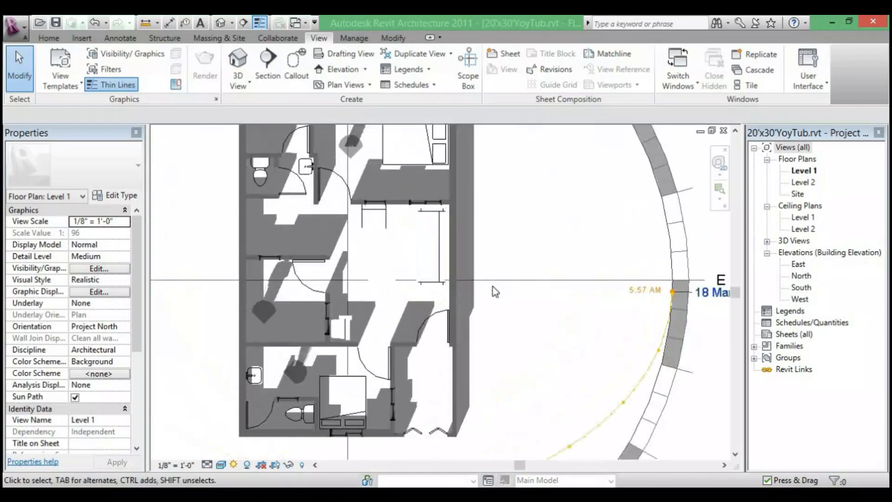
pyautogui.scroll(-5, 486, 306)
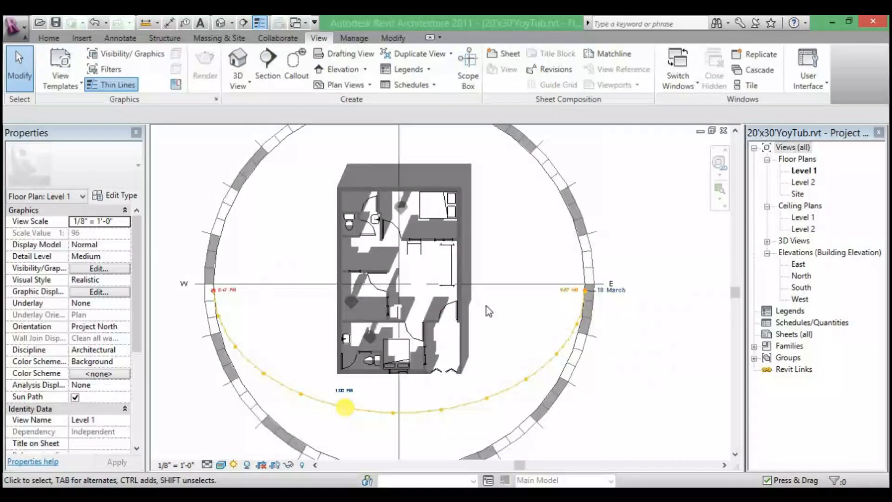
# Check an exterior wall in the default 3D view, return to the Level 1 floor plan and clear the selection
pyautogui.click(225, 24)
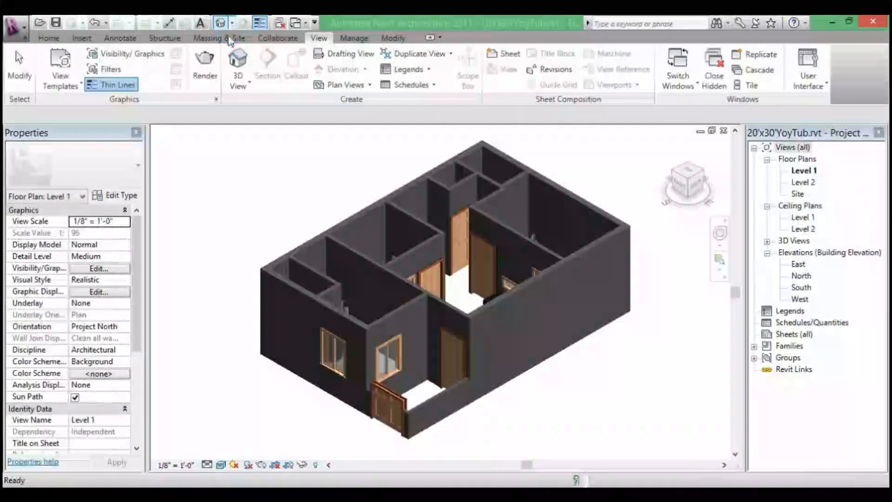
pyautogui.click(489, 309)
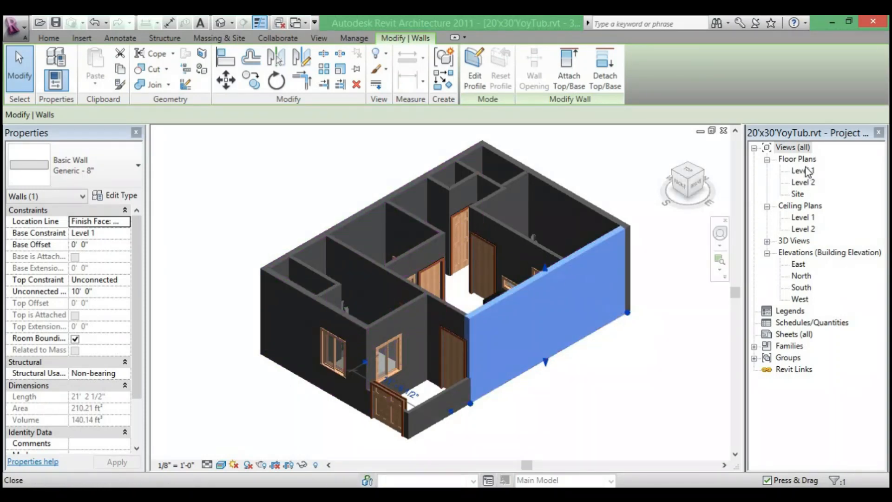
pyautogui.doubleClick(802, 171)
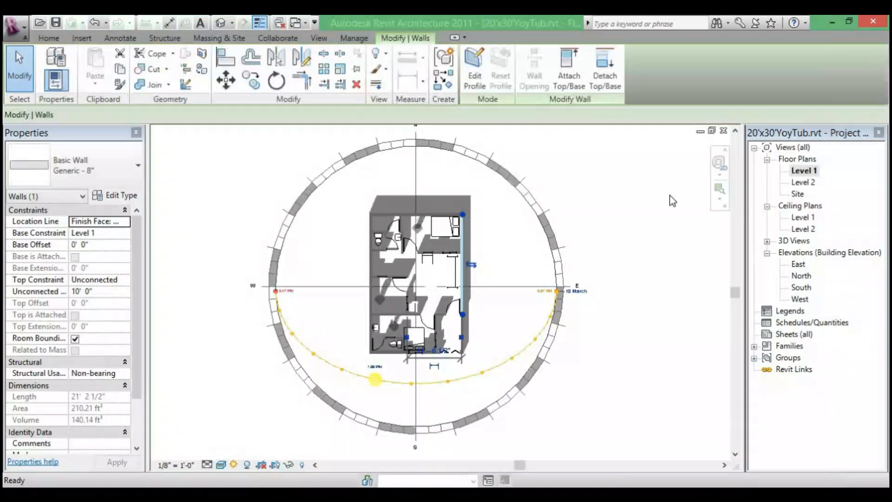
pyautogui.click(523, 236)
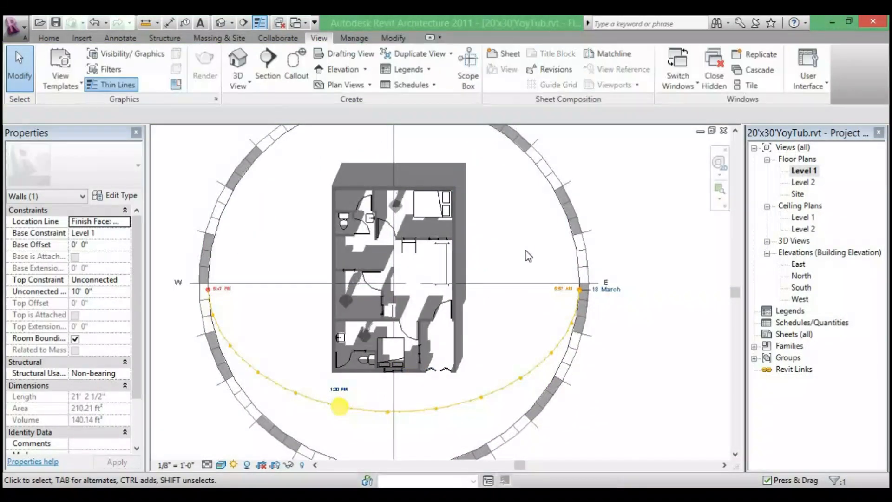
# Make the Walls category transparent with a Medium detail level in the Level 1 visibility/graphic overrides and apply it
pyautogui.scroll(-3, 525, 253)
pyautogui.moveTo(504, 256); pyautogui.dragTo(287, 260, button='middle')
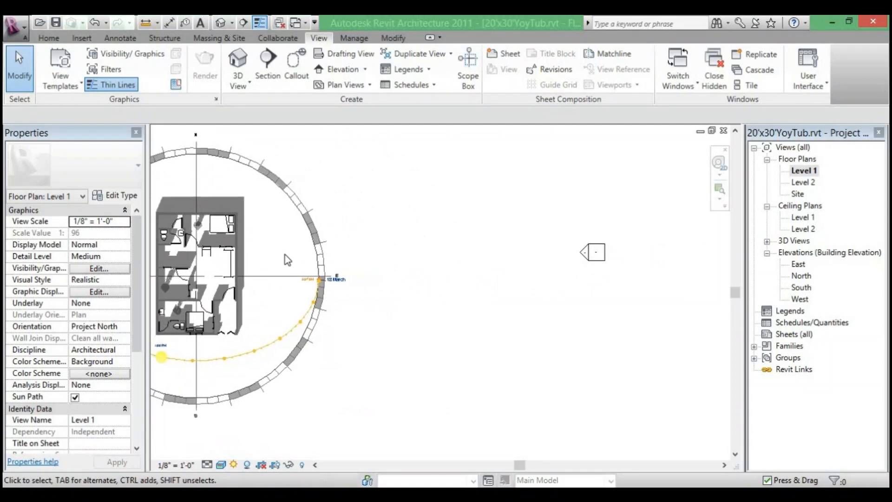
pyautogui.click(144, 54)
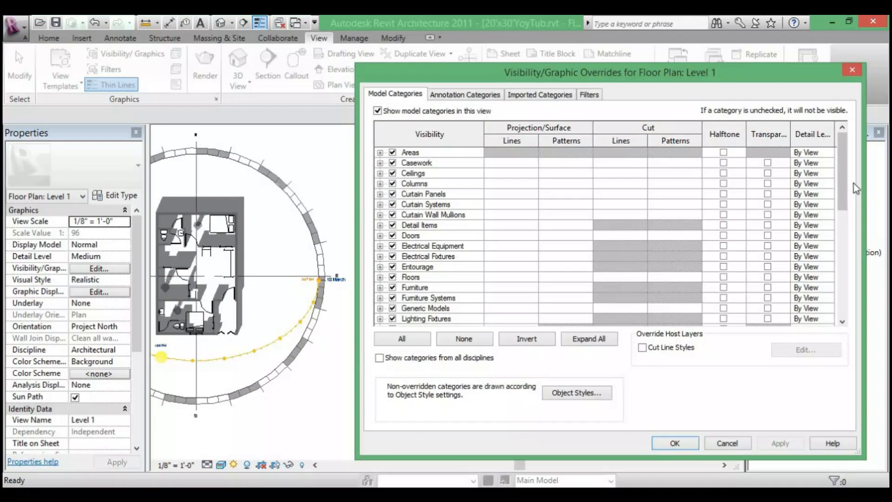
pyautogui.scroll(-2, 847, 288)
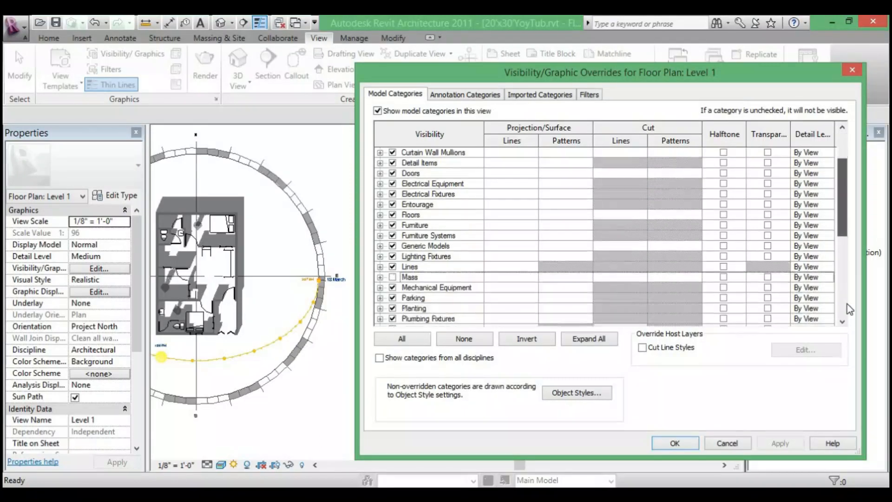
pyautogui.scroll(-6, 849, 309)
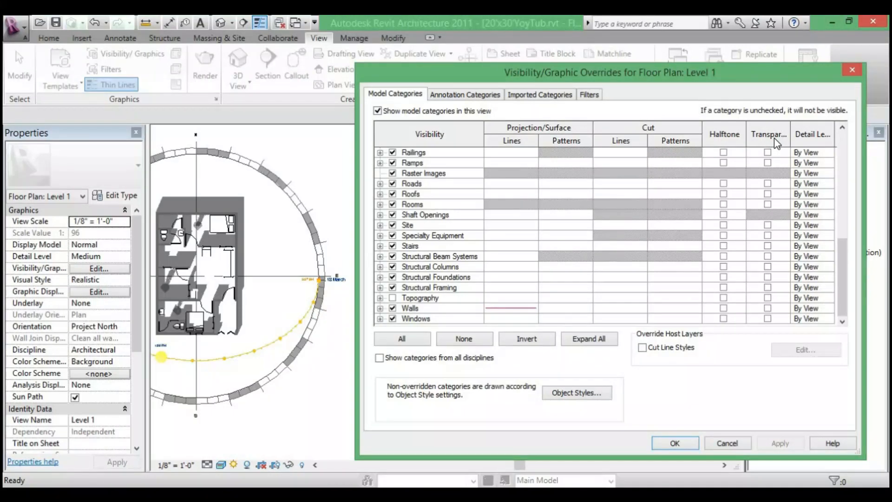
pyautogui.click(768, 308)
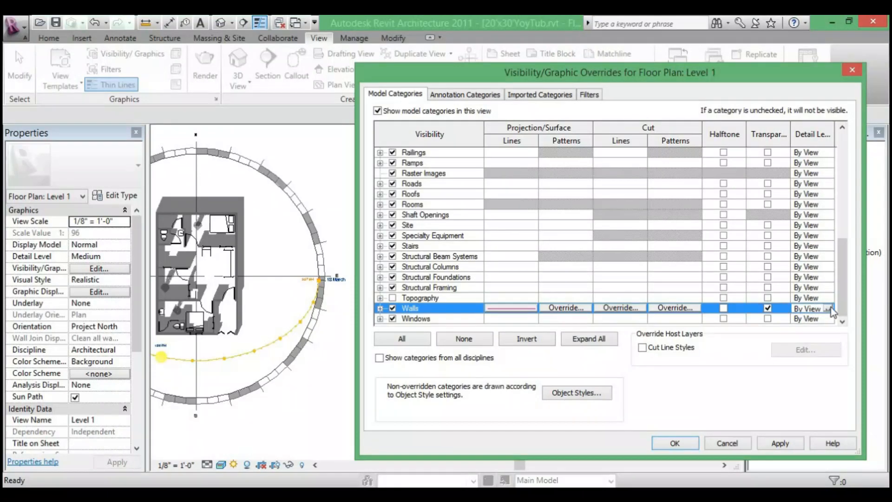
pyautogui.click(830, 307)
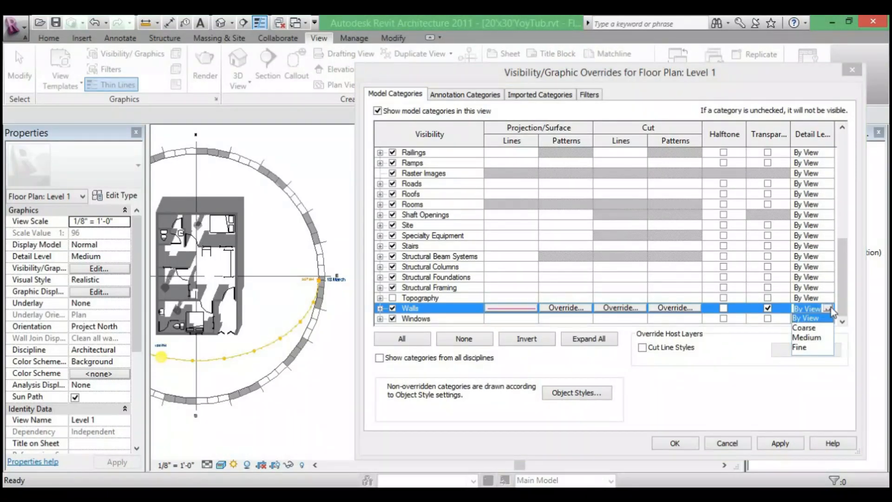
pyautogui.click(818, 337)
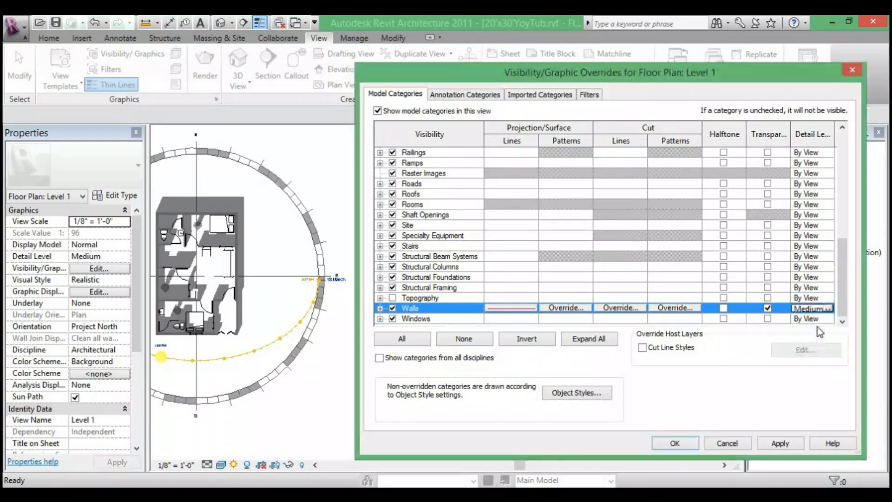
pyautogui.click(785, 441)
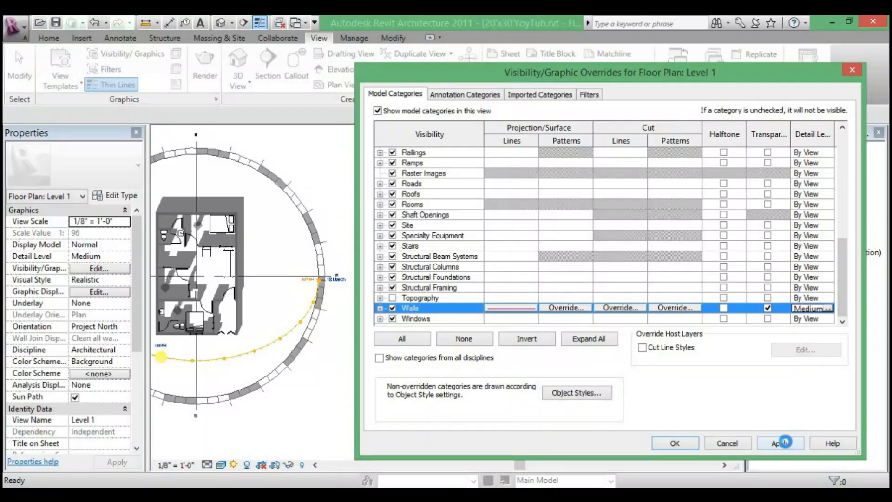
pyautogui.click(674, 444)
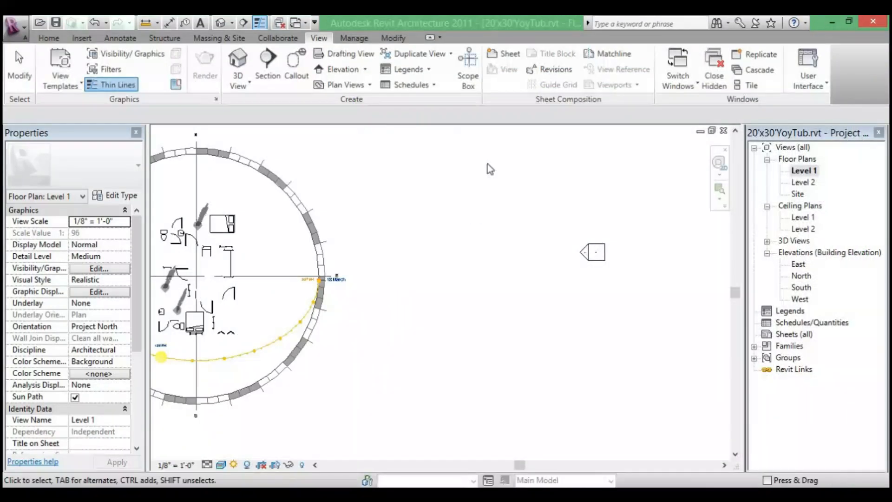
# Examine how the walls display in the Level 1 plan compared with the default 3D view
pyautogui.moveTo(264, 266); pyautogui.dragTo(365, 267, button='middle')
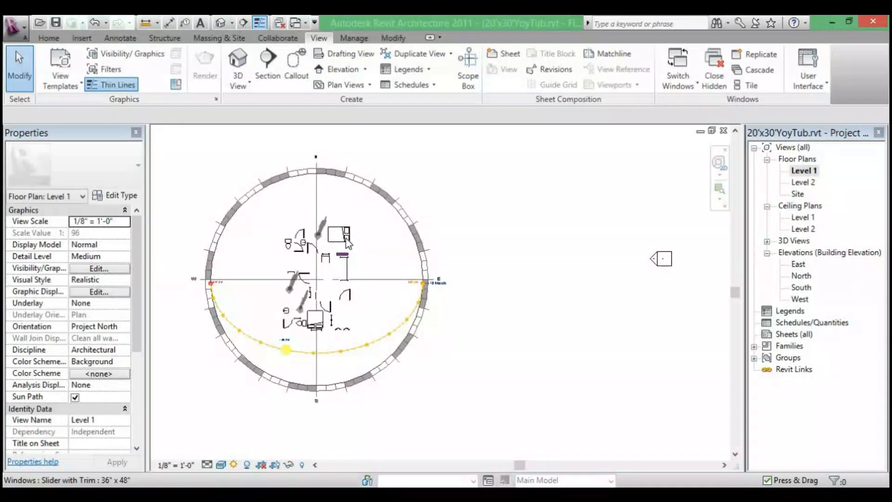
pyautogui.scroll(4, 367, 260)
pyautogui.scroll(-6, 385, 269)
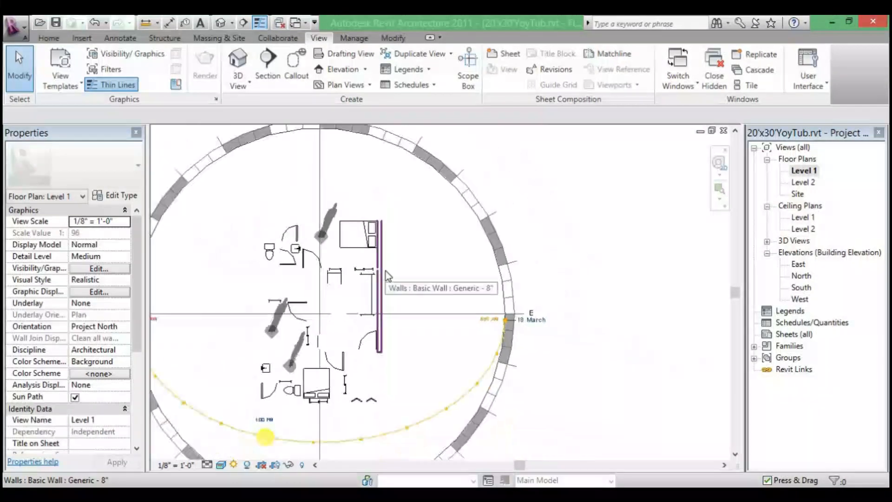
pyautogui.click(221, 23)
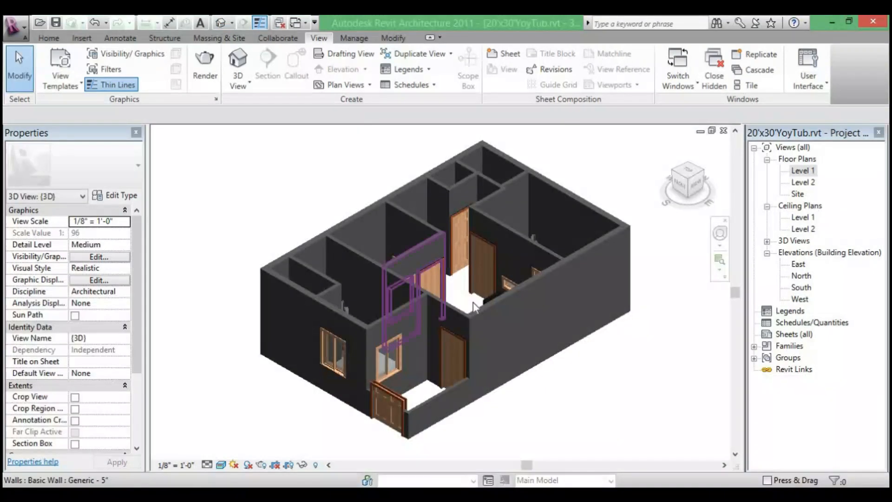
pyautogui.doubleClick(800, 171)
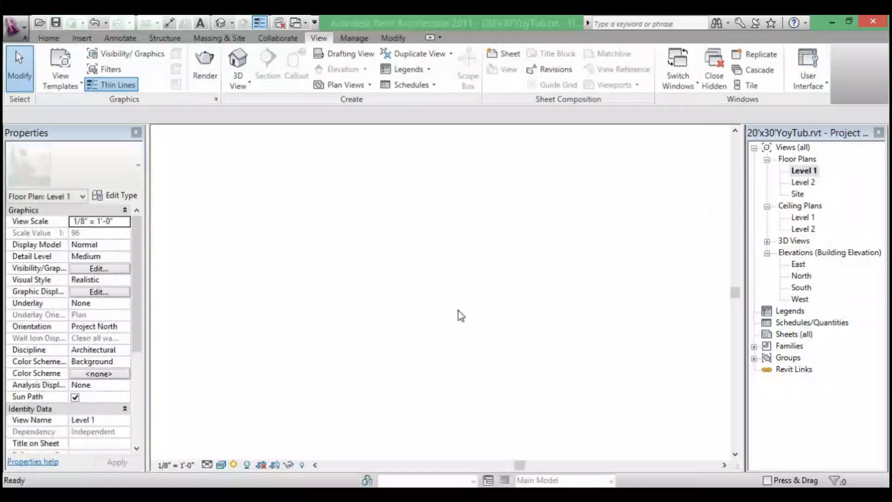
pyautogui.scroll(2, 362, 330)
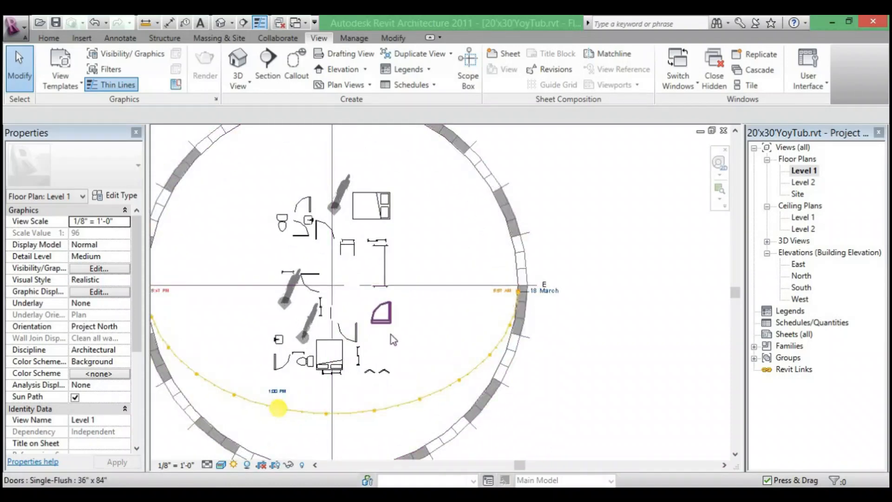
pyautogui.scroll(1, 391, 334)
pyautogui.scroll(1, 250, 318)
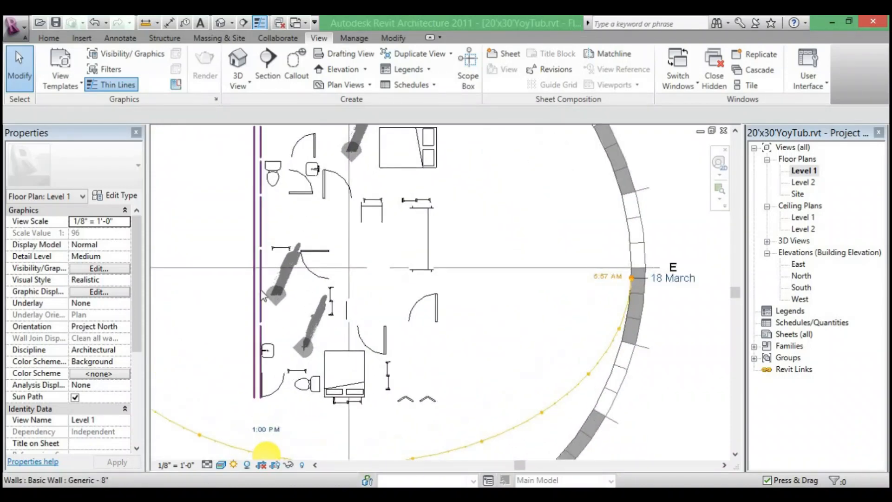
pyautogui.scroll(-1, 261, 289)
pyautogui.scroll(-1, 261, 289)
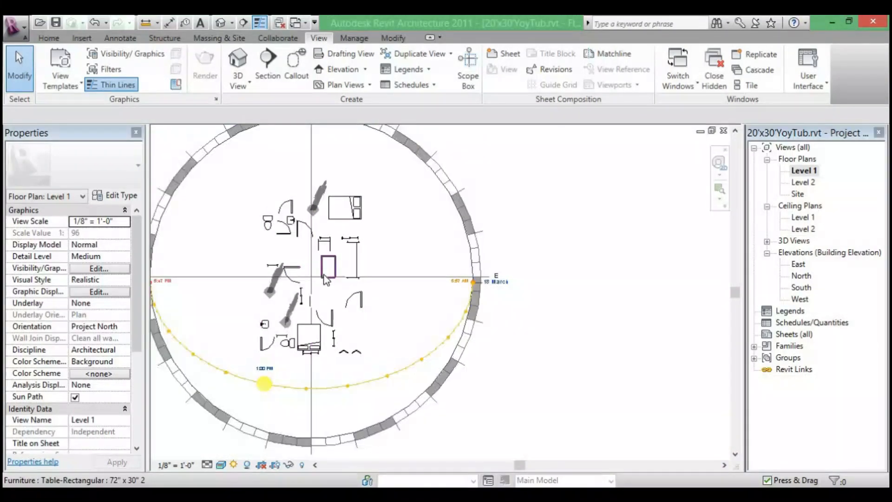
# Return the Walls category's detail level to By View and turn off its transparency in the Level 1 overrides
pyautogui.moveTo(337, 278); pyautogui.dragTo(282, 325, button='middle')
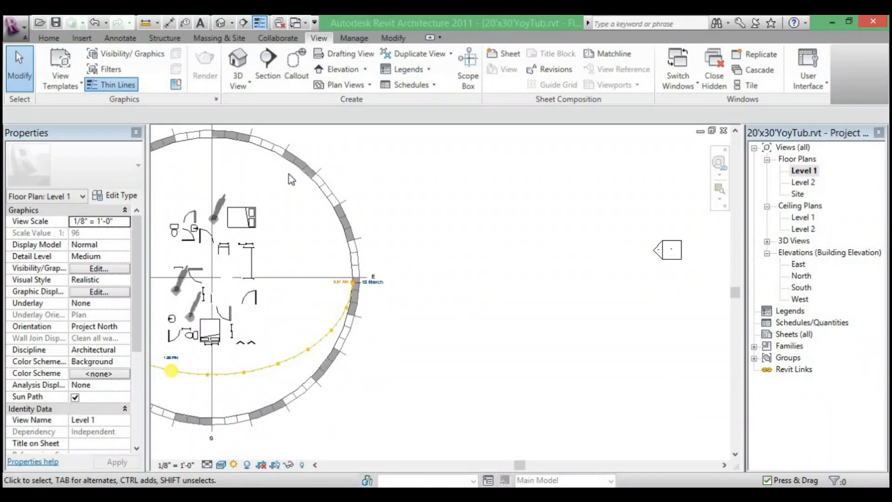
pyautogui.click(151, 54)
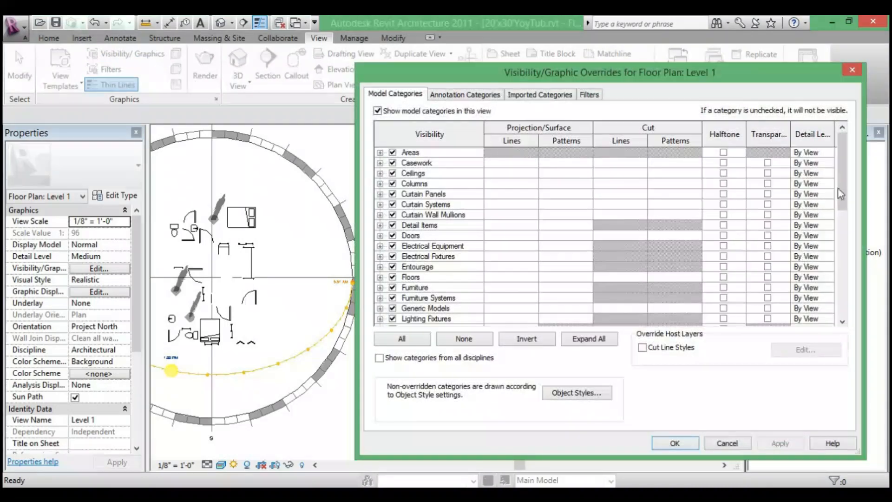
pyautogui.moveTo(841, 193); pyautogui.dragTo(823, 316)
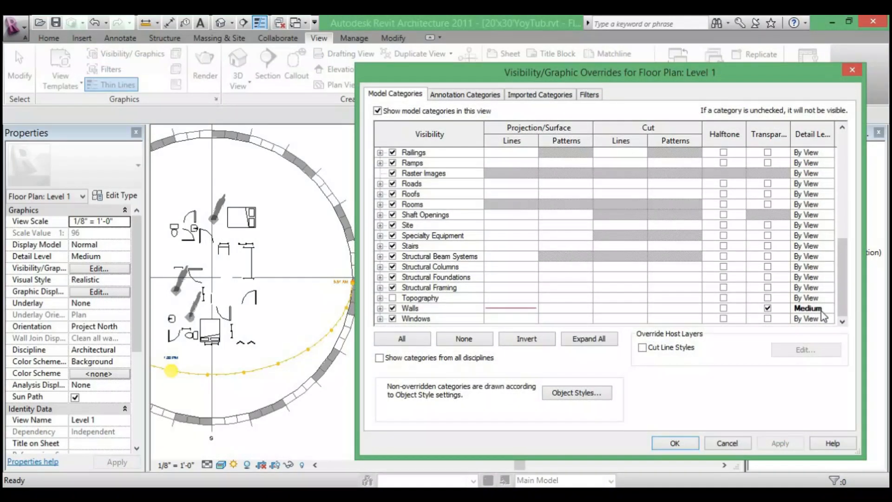
pyautogui.click(821, 310)
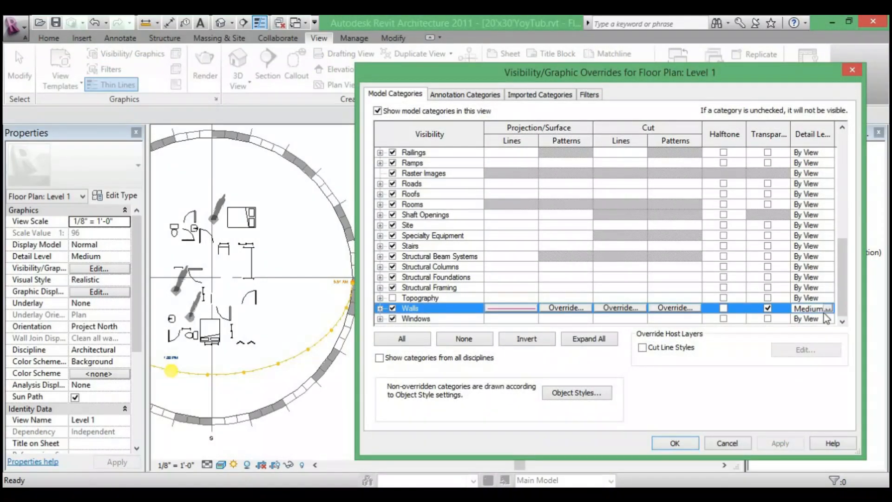
pyautogui.click(828, 309)
pyautogui.click(808, 319)
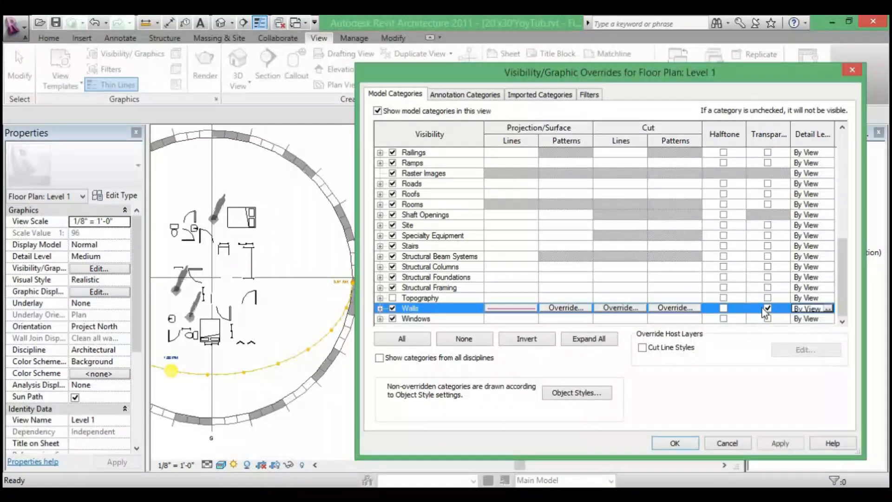
pyautogui.click(767, 308)
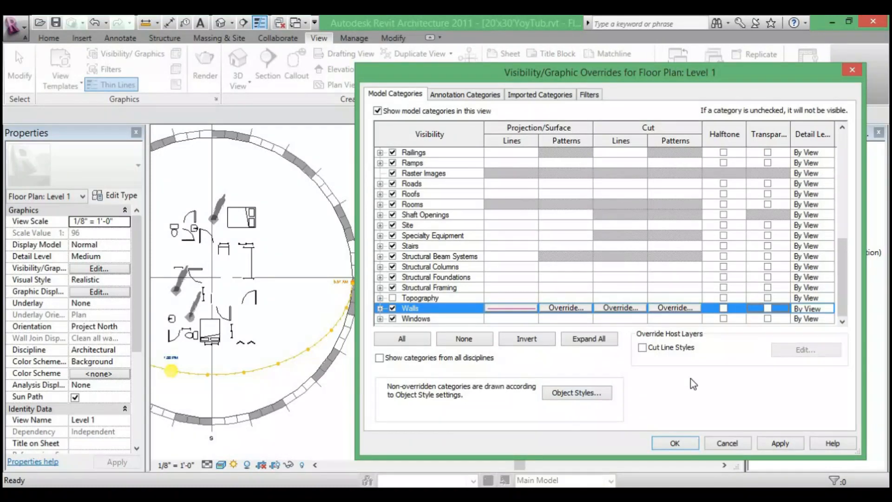
pyautogui.click(776, 443)
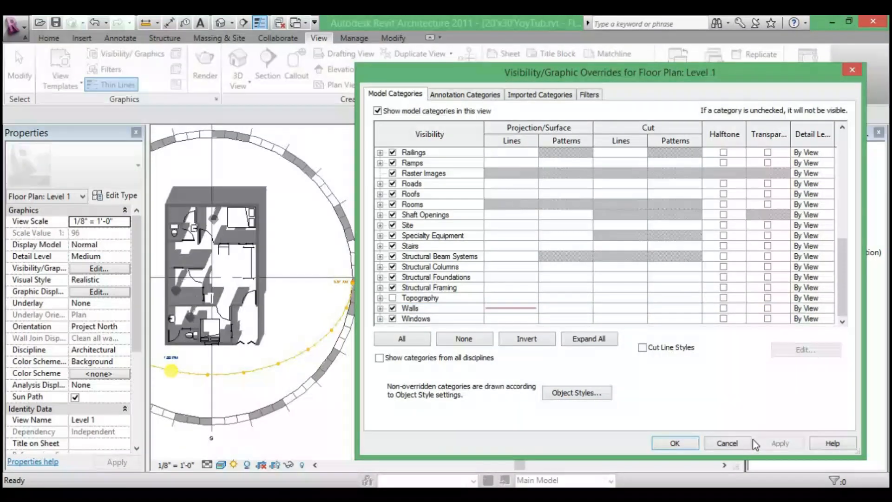
pyautogui.click(688, 442)
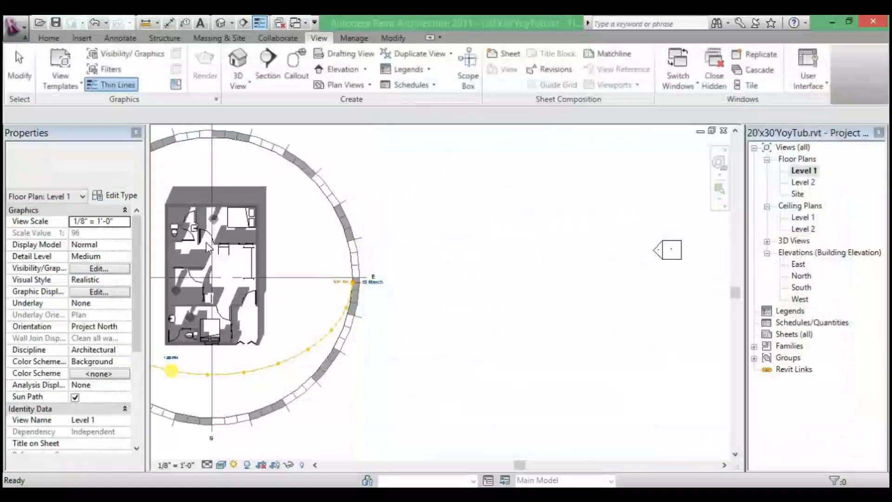
# Apply the Site Plan view template to the Level 1 floor plan
pyautogui.scroll(-1, 242, 258)
pyautogui.moveTo(272, 266); pyautogui.dragTo(338, 261, button='middle')
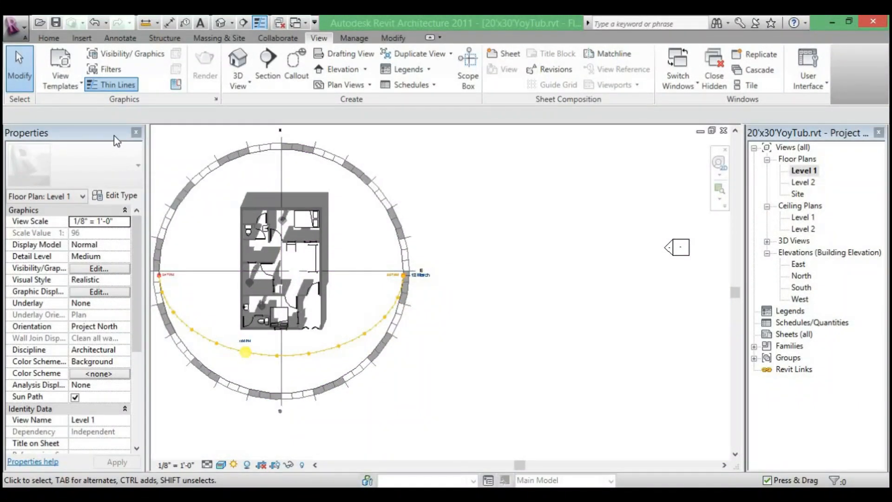
pyautogui.scroll(2, 269, 200)
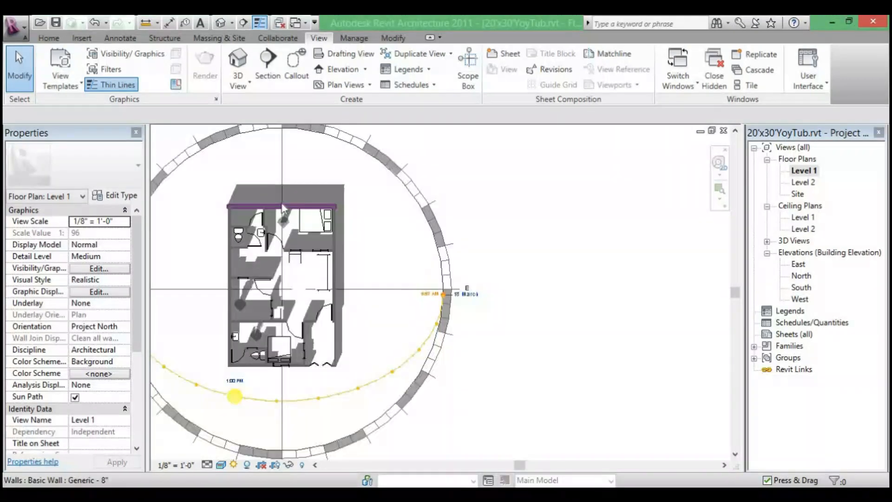
pyautogui.moveTo(269, 200); pyautogui.dragTo(224, 178, button='middle')
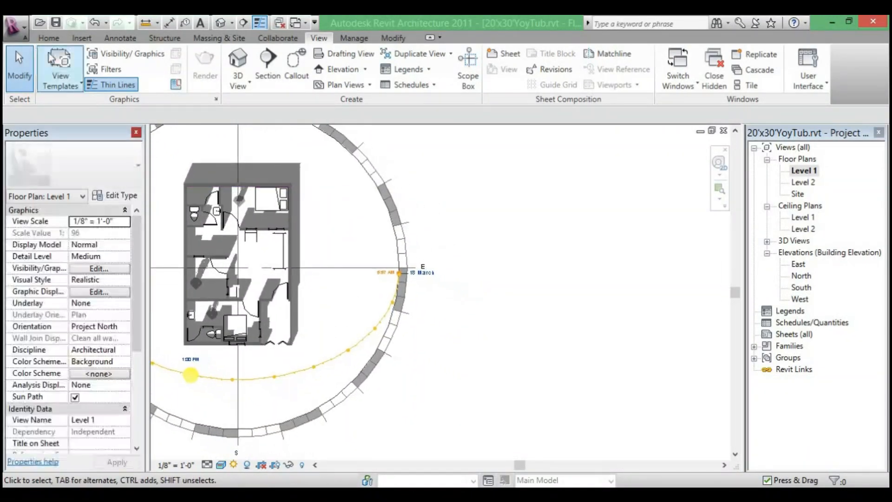
pyautogui.click(80, 86)
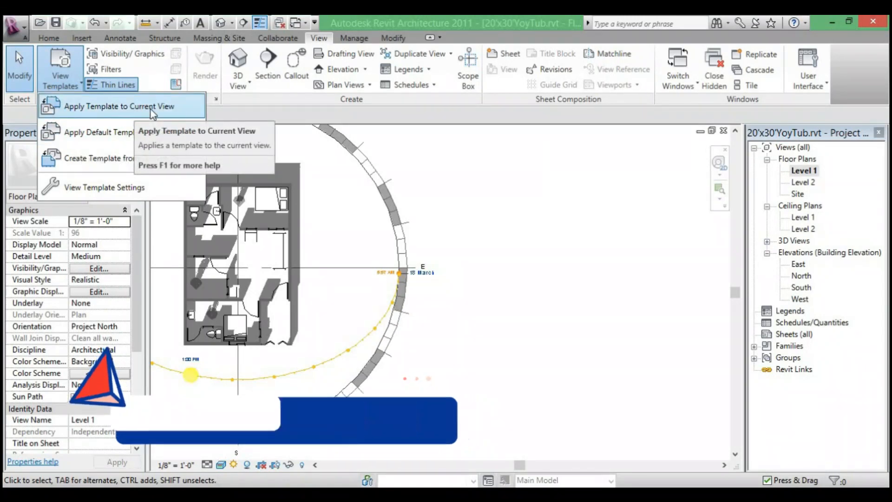
pyautogui.click(121, 112)
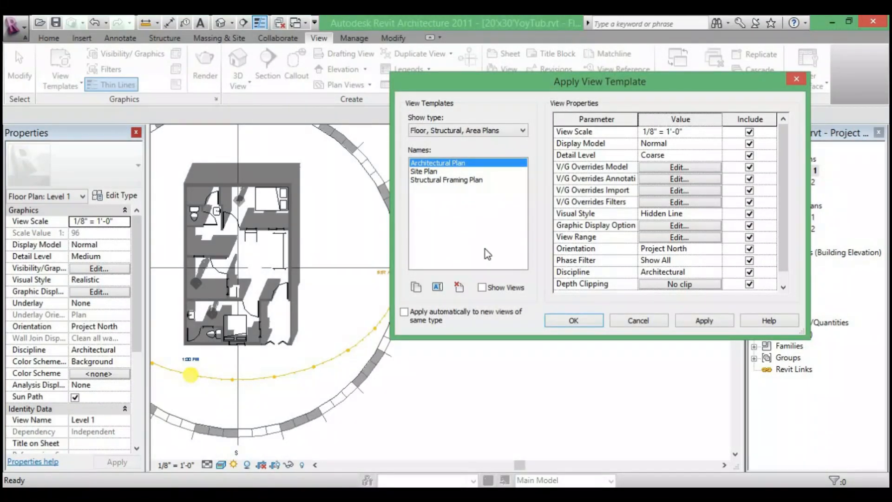
pyautogui.click(521, 132)
pyautogui.click(521, 132)
pyautogui.doubleClick(427, 172)
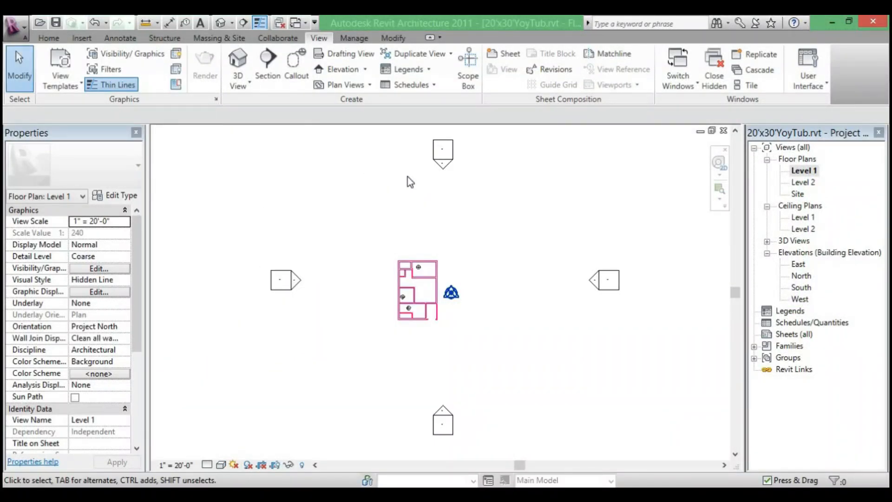
pyautogui.scroll(4, 457, 284)
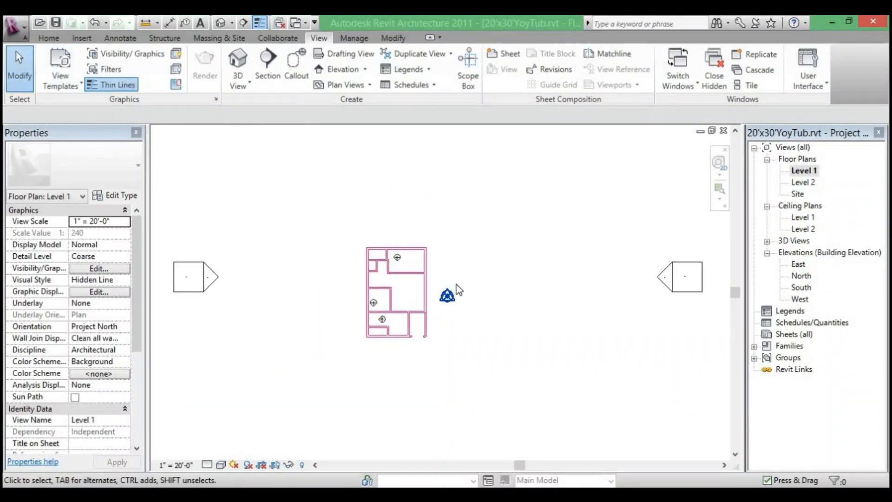
# Apply the Structural Framing Plan view template to the Level 1 floor plan
pyautogui.moveTo(418, 277); pyautogui.dragTo(369, 258, button='middle')
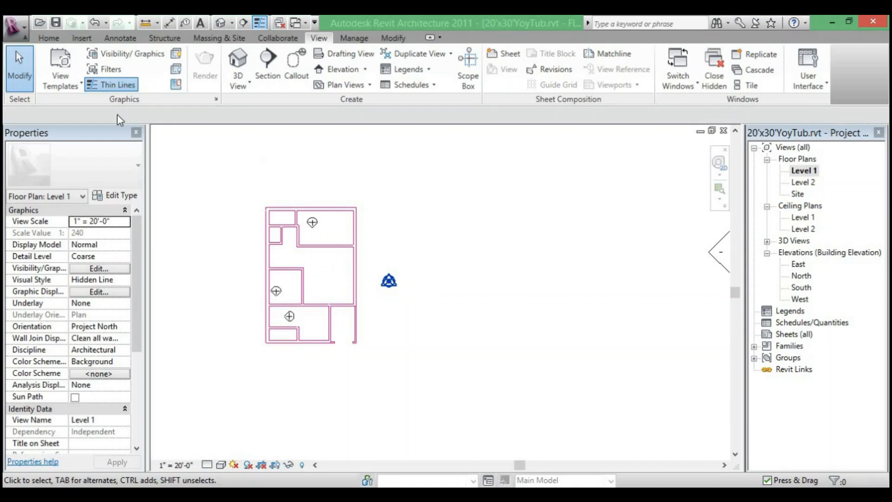
pyautogui.click(66, 85)
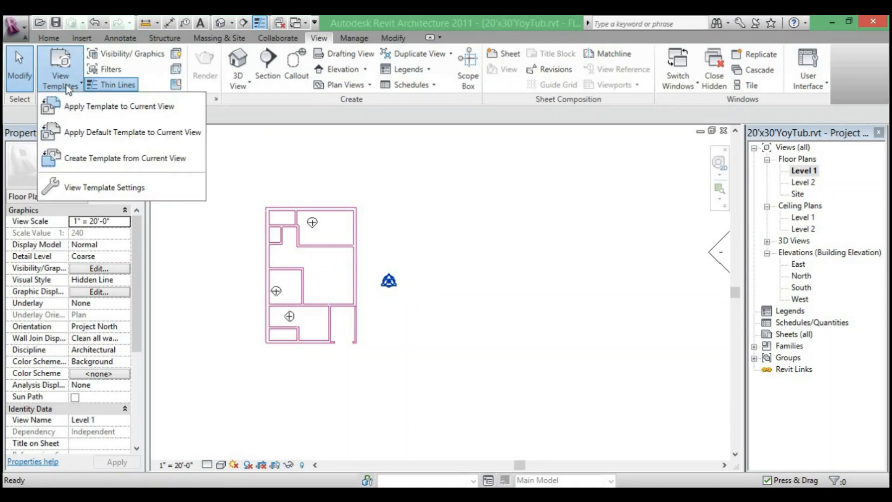
pyautogui.click(81, 107)
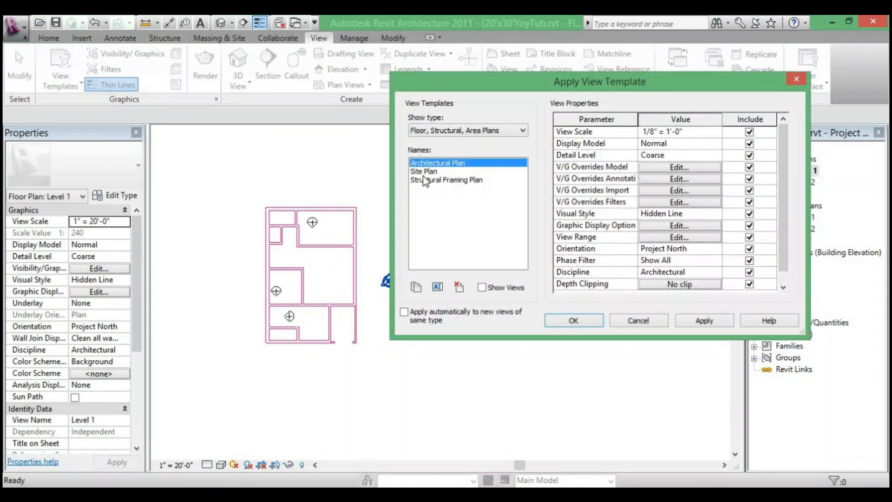
pyautogui.click(425, 182)
pyautogui.press('Return')
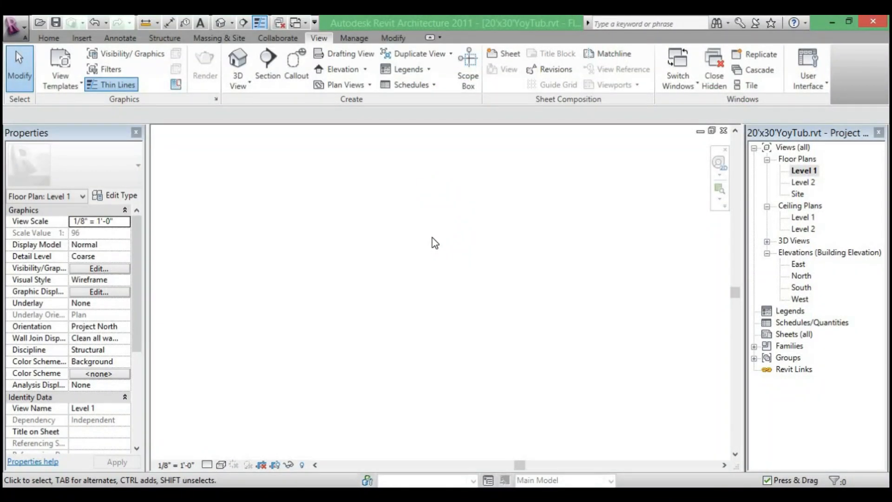
# Apply the Architectural Plan view template to the Level 1 floor plan
pyautogui.click(75, 88)
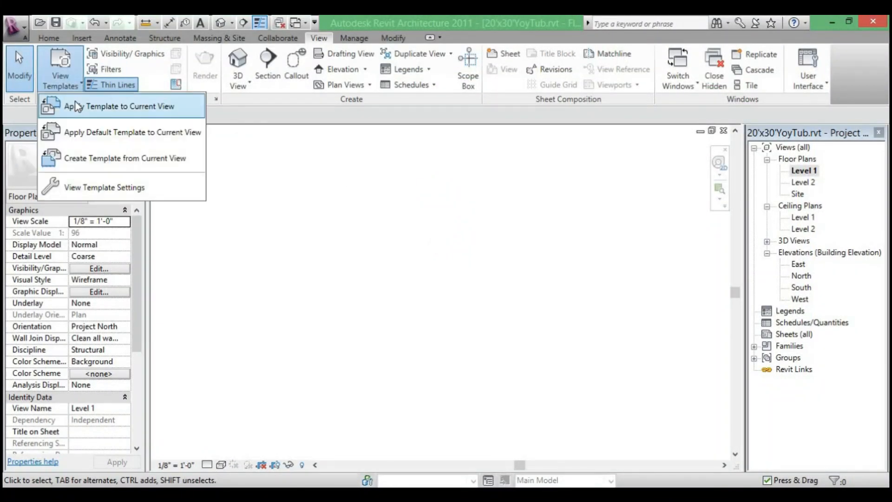
pyautogui.click(78, 106)
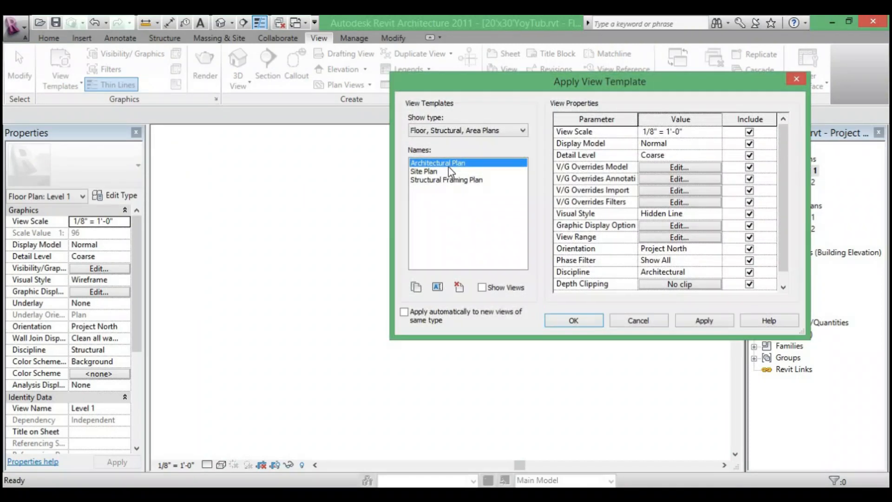
pyautogui.doubleClick(453, 163)
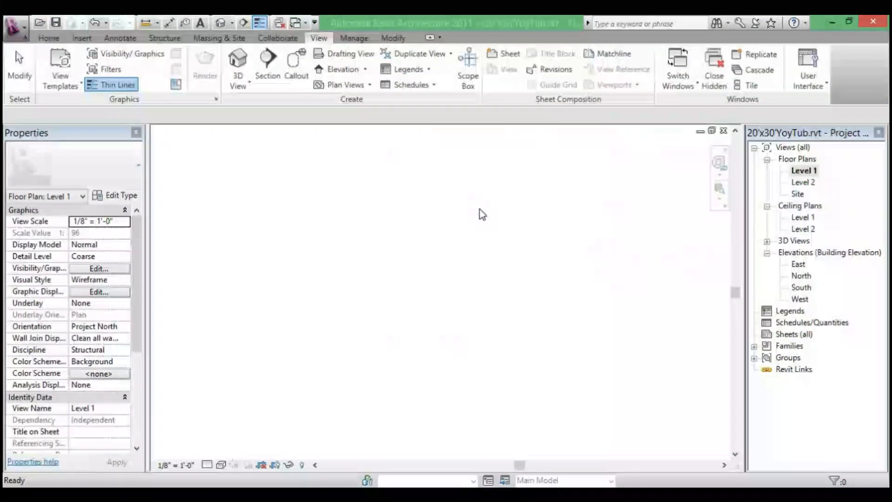
pyautogui.scroll(-2, 470, 234)
pyautogui.moveTo(302, 229); pyautogui.dragTo(286, 204, button='middle')
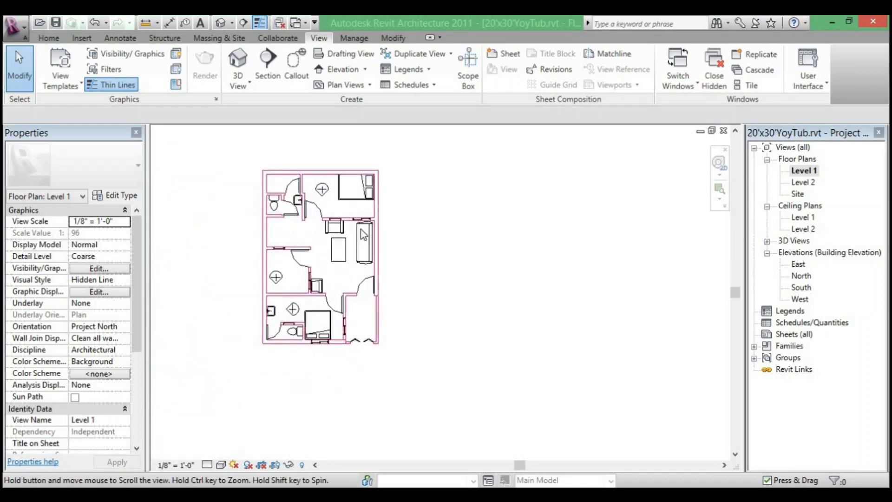
# Review the View Scale, Display Model and Detail Level choices of the Architectural Plan view template
pyautogui.click(69, 82)
pyautogui.click(80, 107)
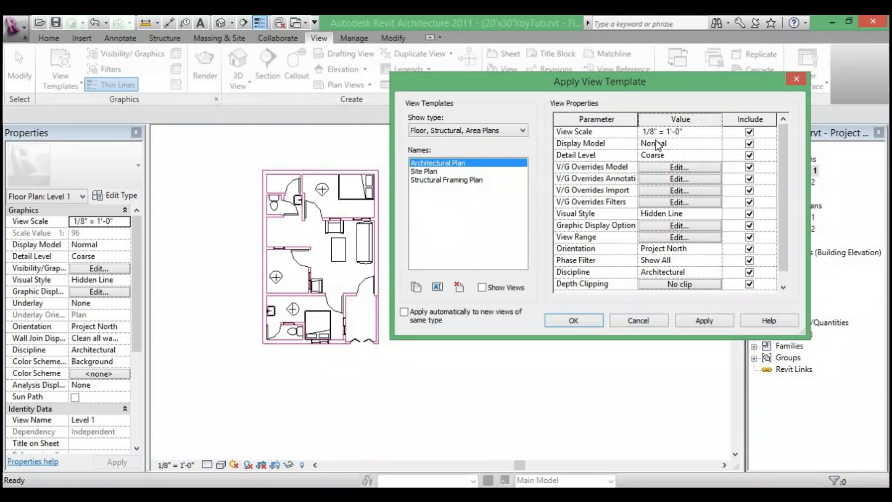
pyautogui.click(699, 133)
pyautogui.click(716, 133)
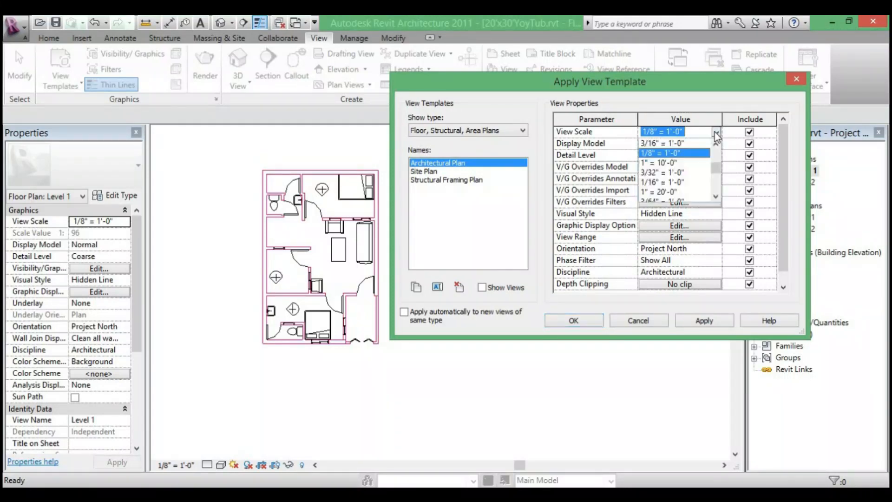
pyautogui.click(716, 135)
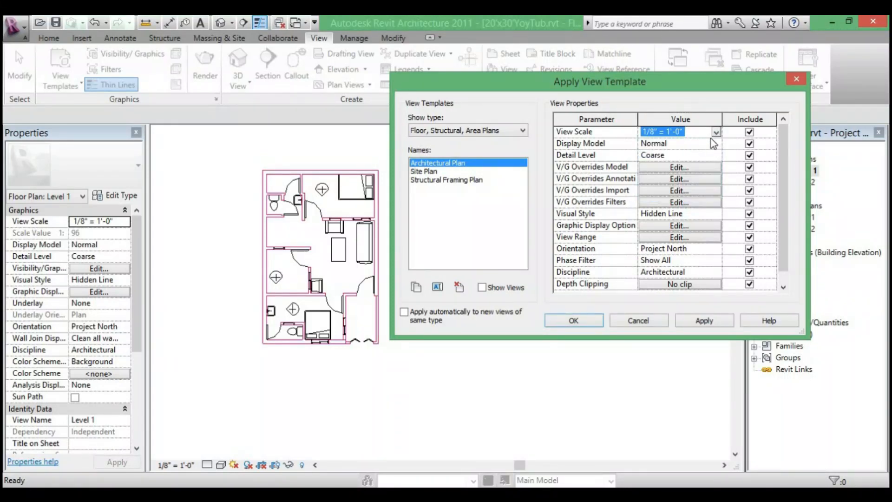
pyautogui.click(712, 143)
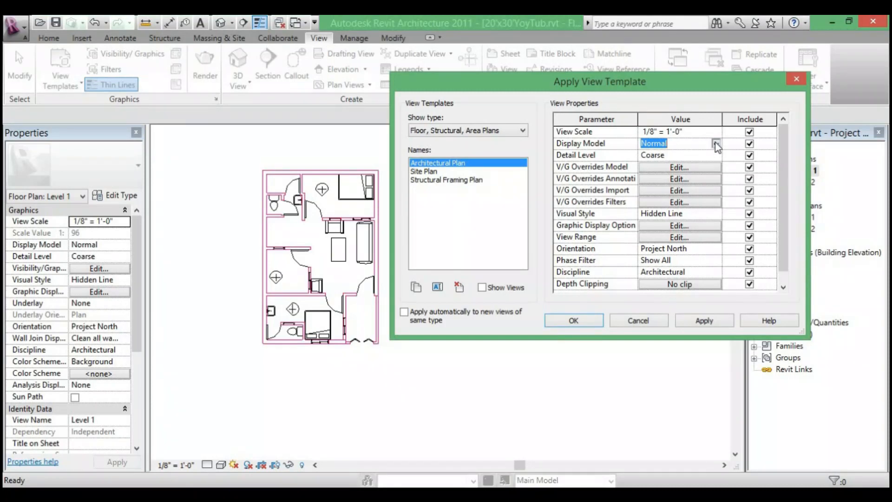
pyautogui.click(716, 143)
pyautogui.click(715, 143)
pyautogui.click(714, 155)
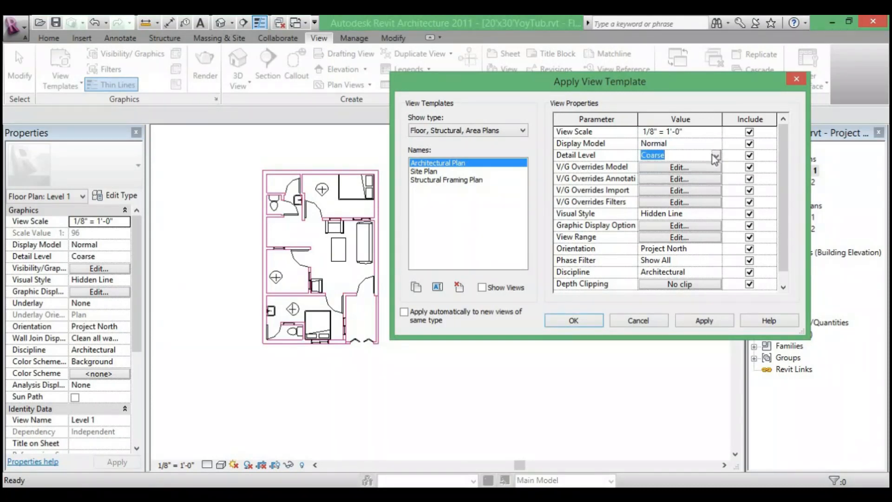
pyautogui.click(716, 155)
pyautogui.click(715, 155)
# Exclude the View Scale and Display Model parameters from the Architectural Plan template, including each one again
pyautogui.click(748, 132)
pyautogui.click(749, 133)
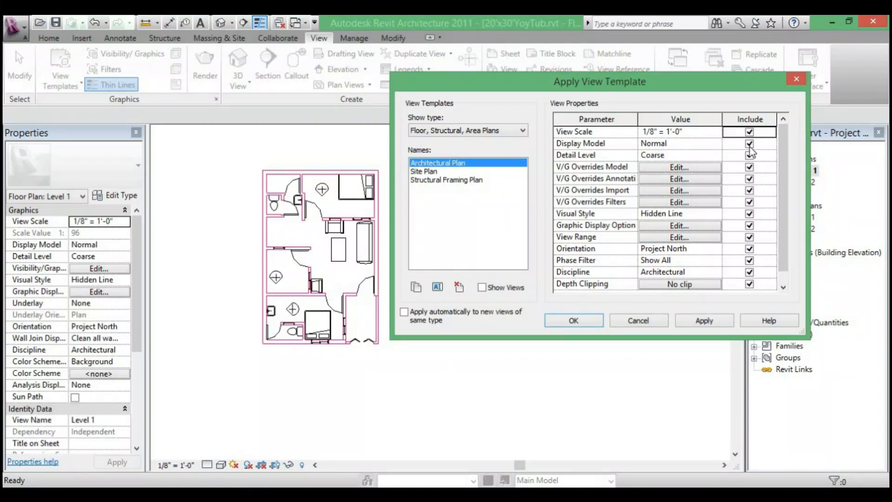
pyautogui.click(750, 145)
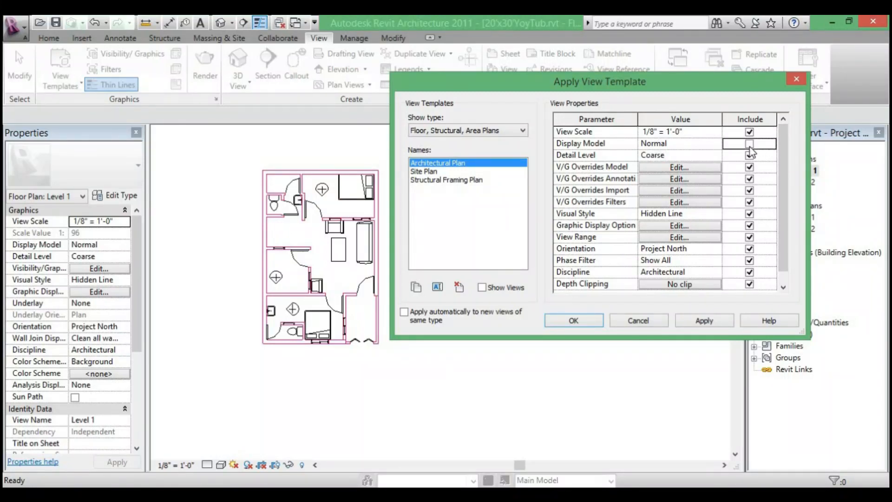
pyautogui.click(749, 144)
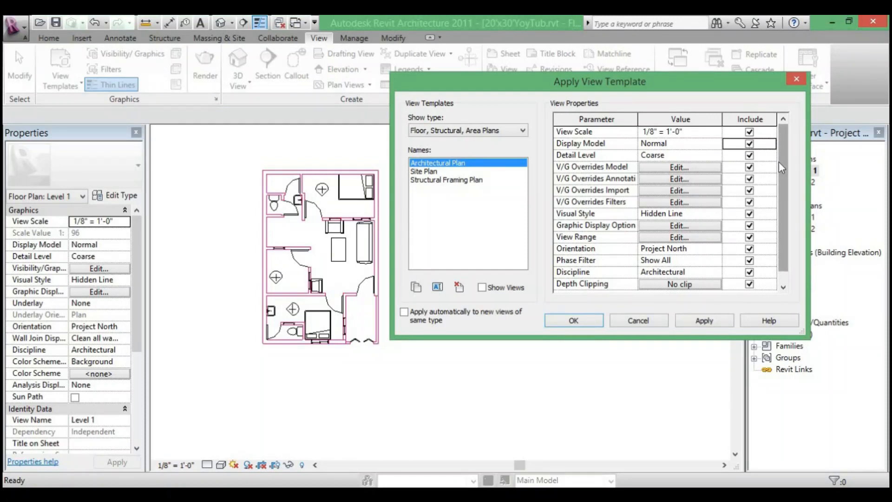
# Set the Architectural Plan template's visual style to Realistic and apply it
pyautogui.moveTo(779, 161); pyautogui.dragTo(779, 168)
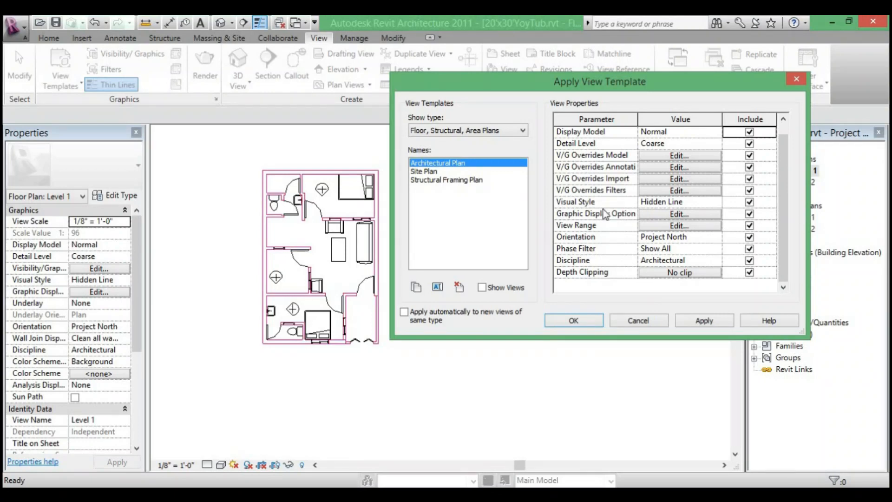
pyautogui.click(702, 204)
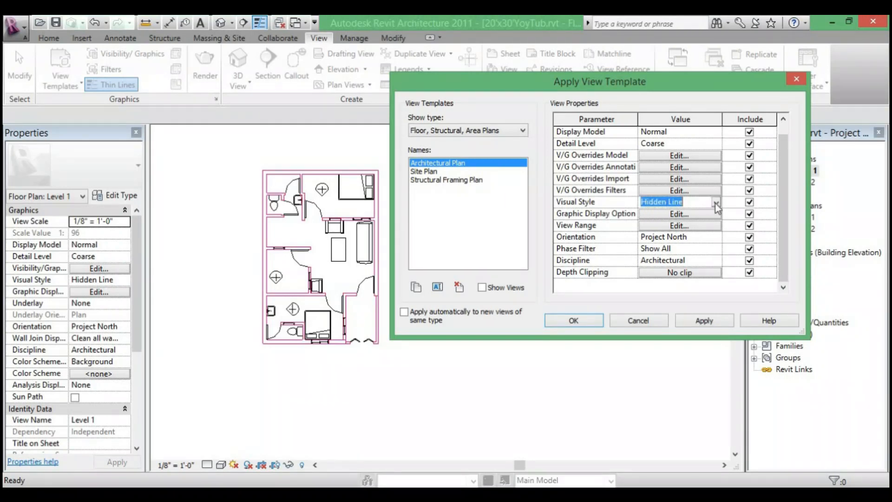
pyautogui.click(715, 203)
pyautogui.click(716, 203)
pyautogui.click(715, 203)
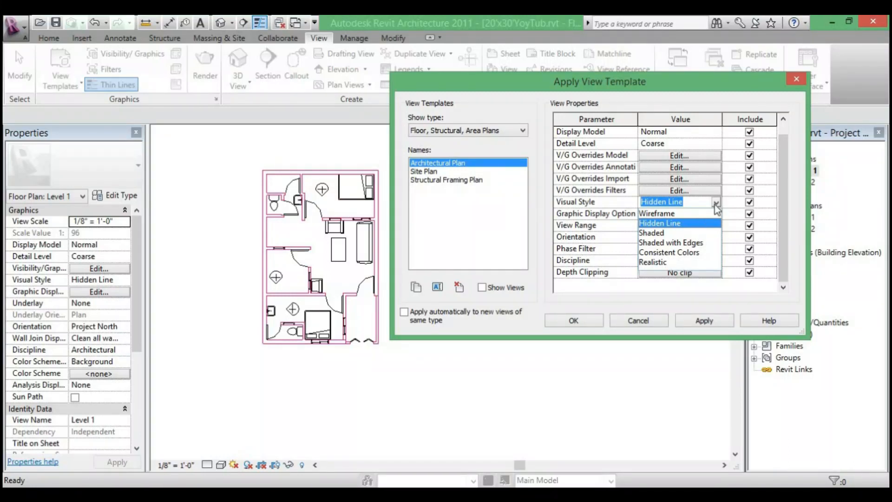
pyautogui.click(659, 262)
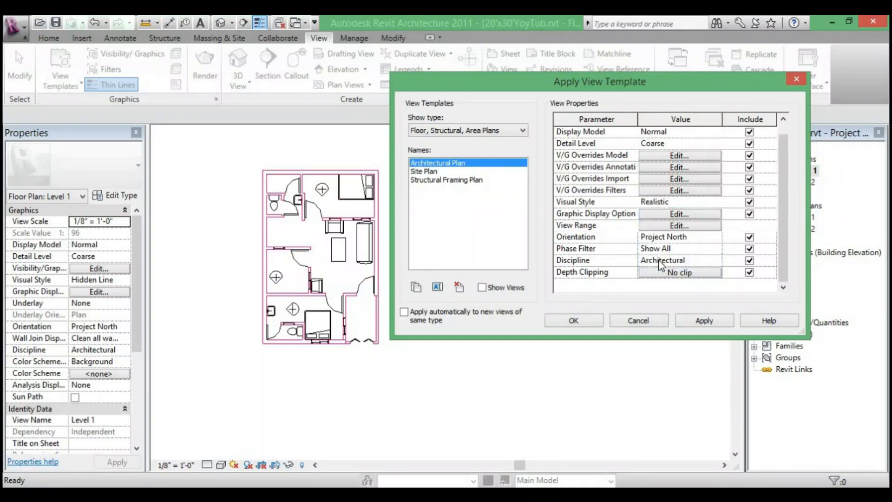
pyautogui.click(701, 322)
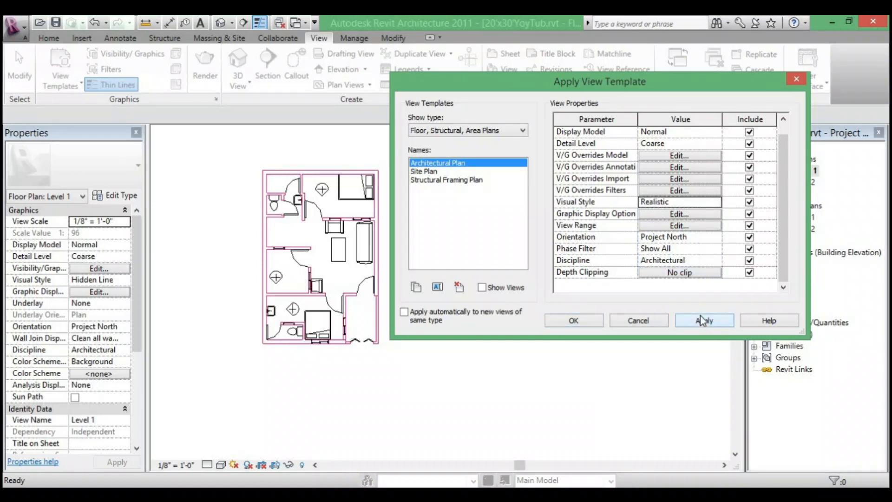
# Try Wireframe as the Architectural Plan template's visual style, then set it to Hidden Line
pyautogui.click(692, 202)
pyautogui.click(715, 202)
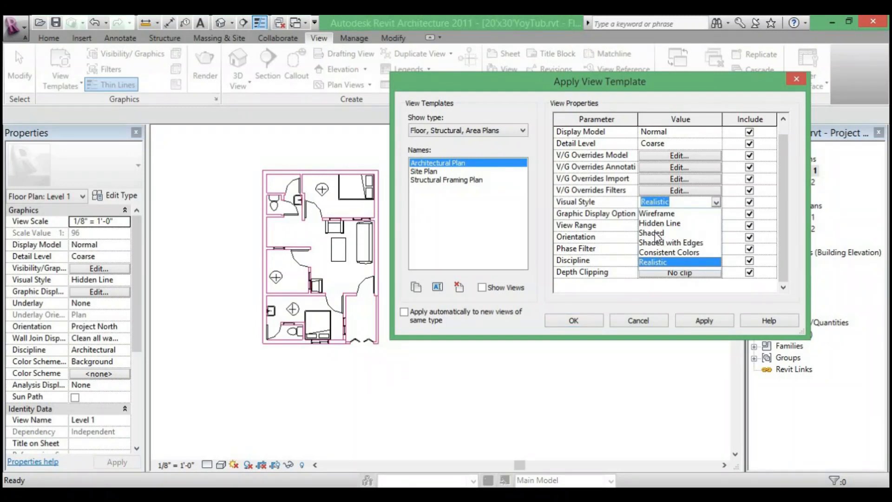
pyautogui.click(658, 213)
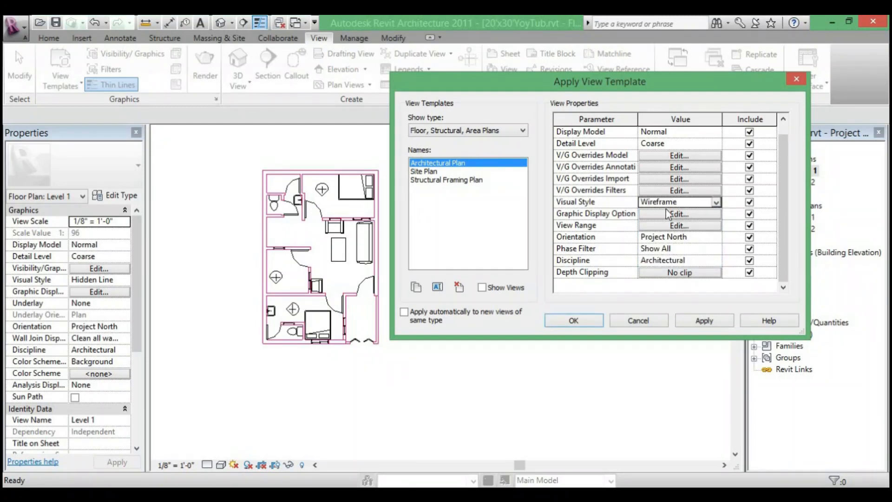
pyautogui.click(715, 203)
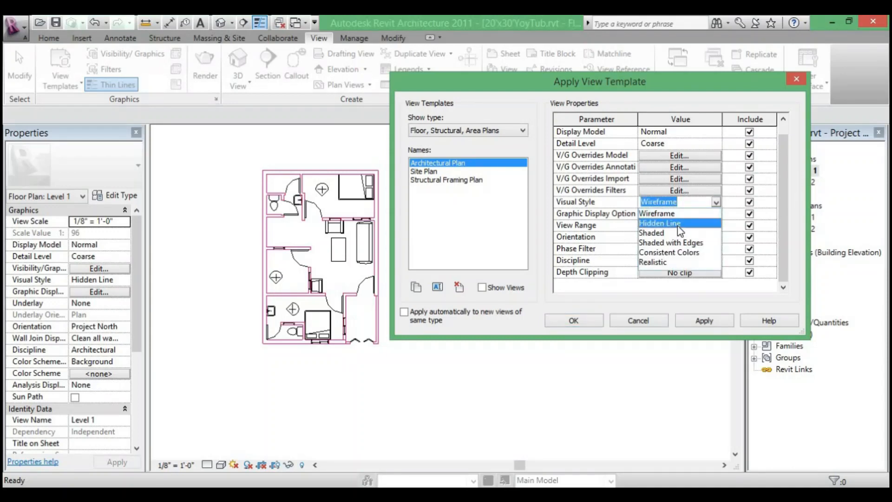
pyautogui.click(664, 221)
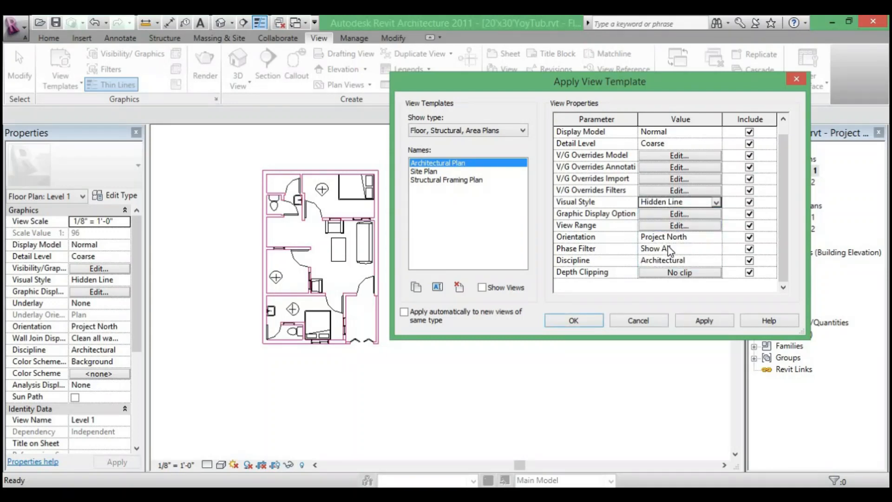
# Review the Architectural Plan template's view range offsets and apply the template to the Level 1 floor plan
pyautogui.click(687, 227)
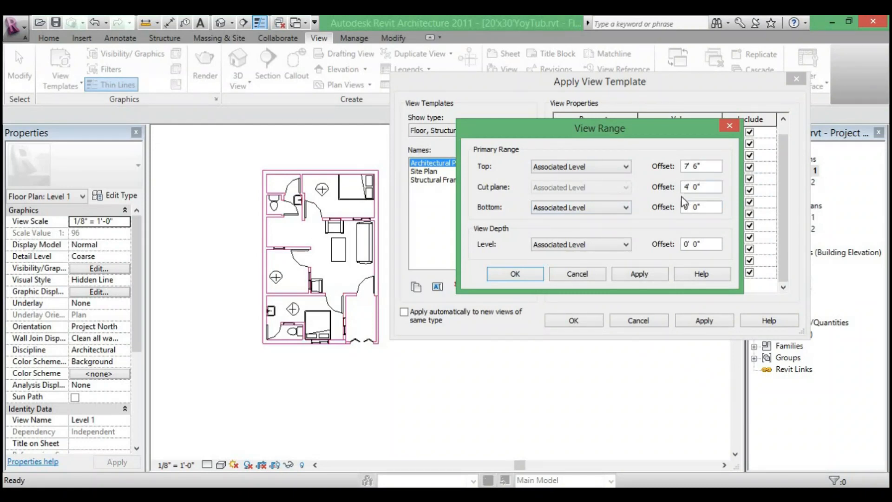
pyautogui.click(628, 249)
pyautogui.click(526, 272)
pyautogui.click(527, 274)
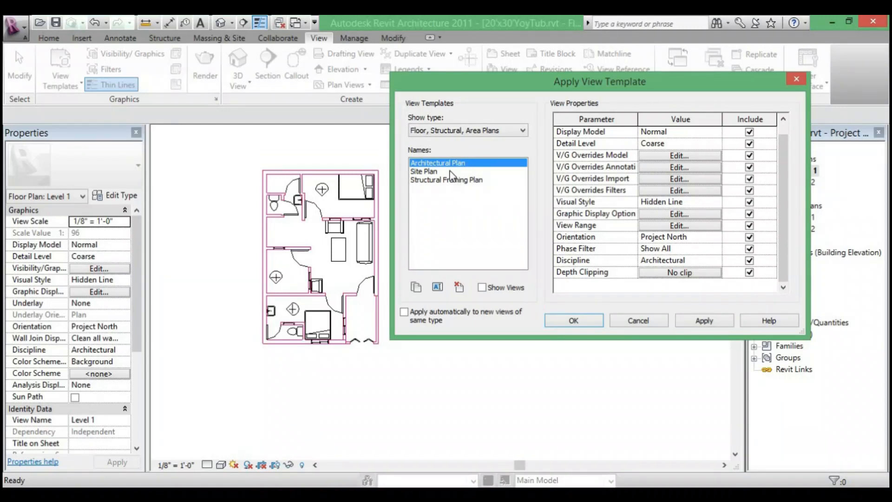
pyautogui.click(703, 324)
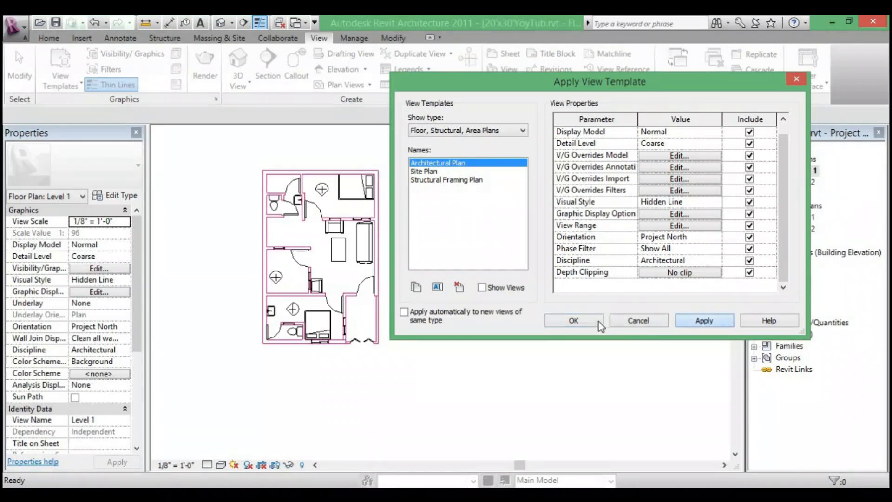
pyautogui.click(584, 320)
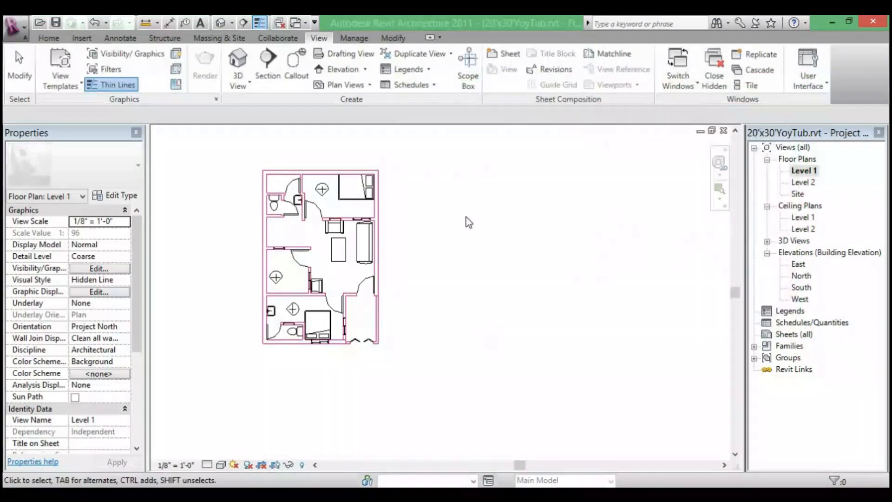
# Apply the default view template to the current Level 1 floor plan
pyautogui.click(70, 85)
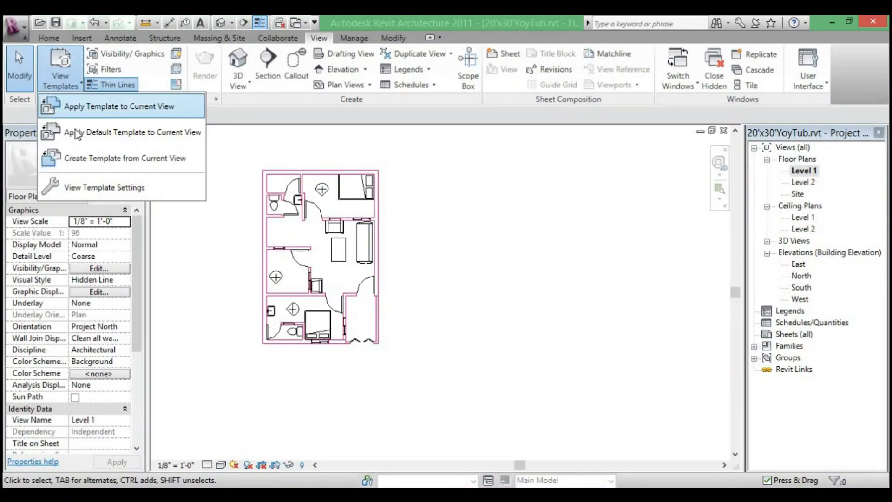
pyautogui.click(144, 135)
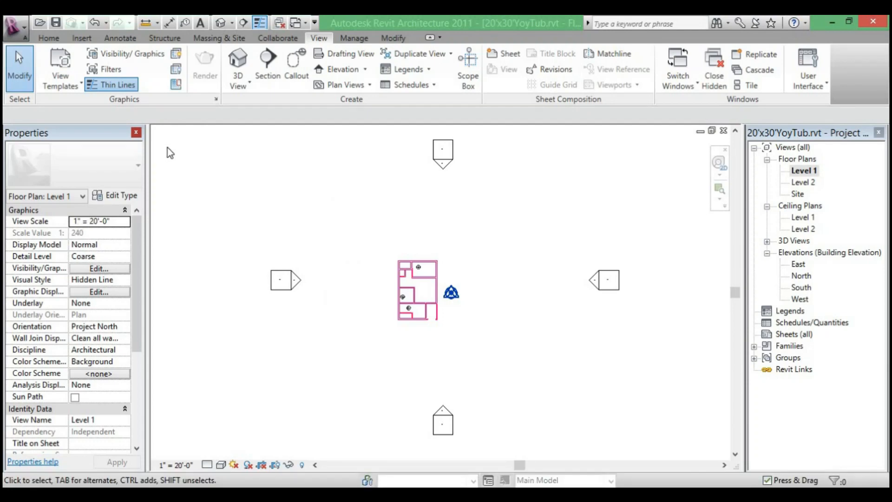
pyautogui.scroll(5, 482, 249)
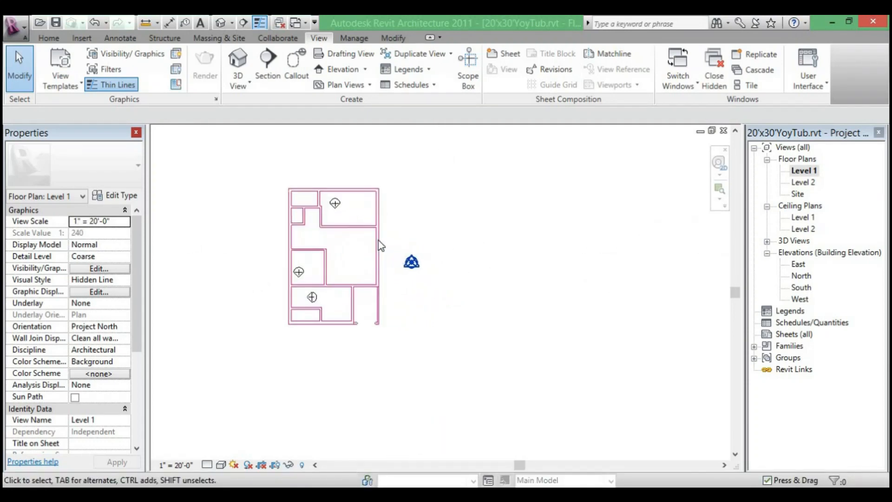
pyautogui.scroll(4, 344, 235)
pyautogui.scroll(-6, 343, 215)
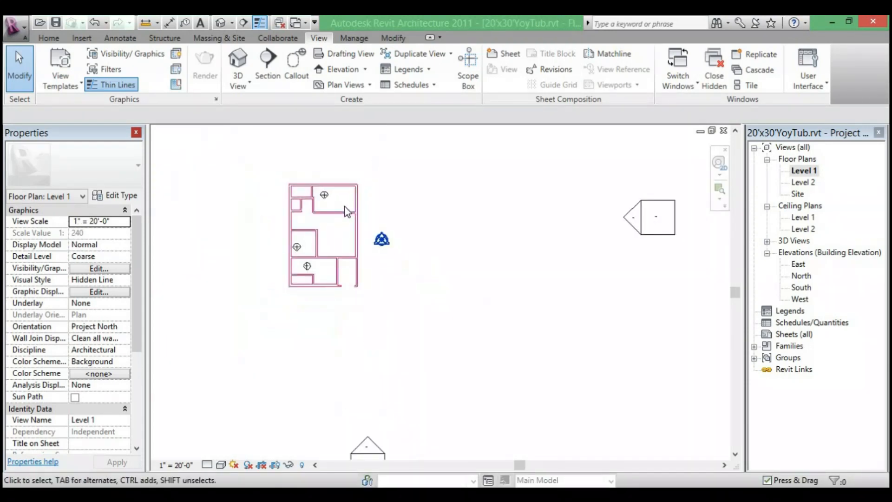
pyautogui.scroll(-2, 347, 211)
pyautogui.moveTo(378, 221); pyautogui.dragTo(353, 288, button='middle')
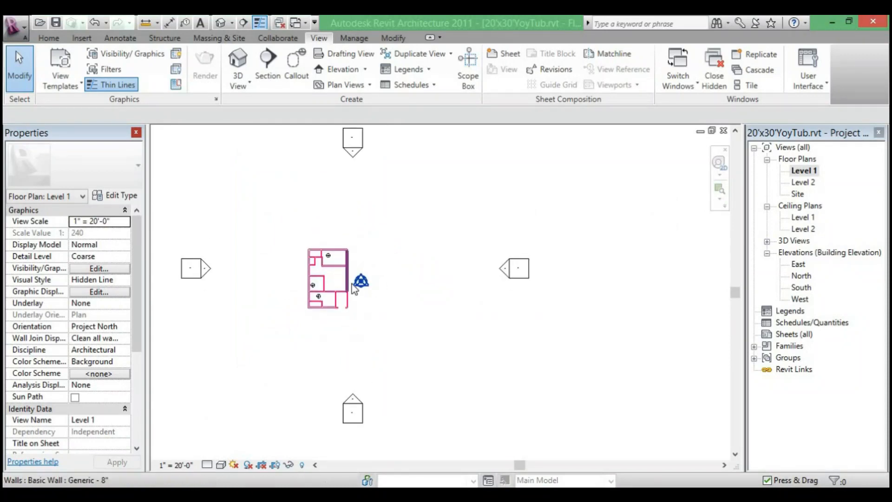
pyautogui.scroll(1, 353, 288)
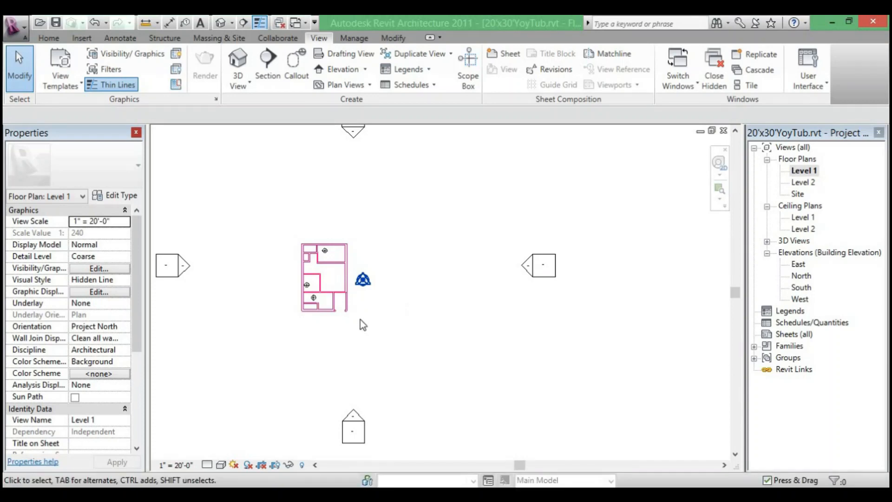
# Create a new view template from the current Level 1 floor plan, naming it with the author's first name
pyautogui.moveTo(360, 319); pyautogui.dragTo(269, 287, button='middle')
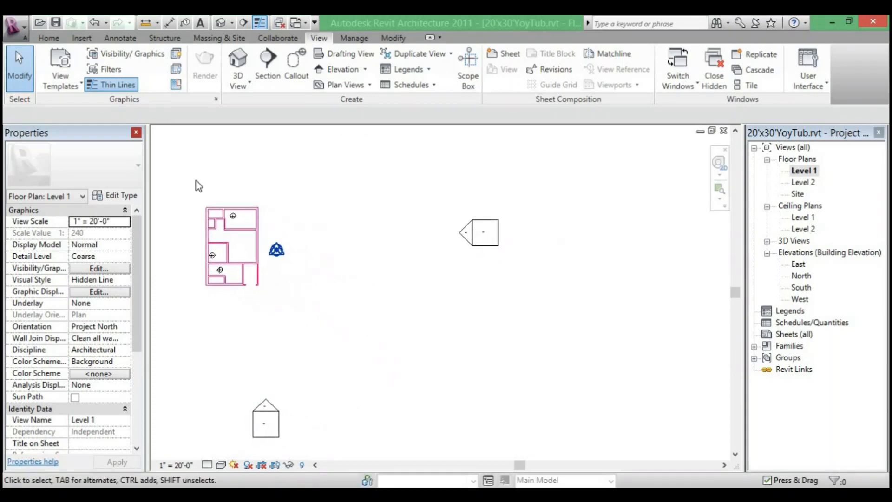
pyautogui.click(51, 74)
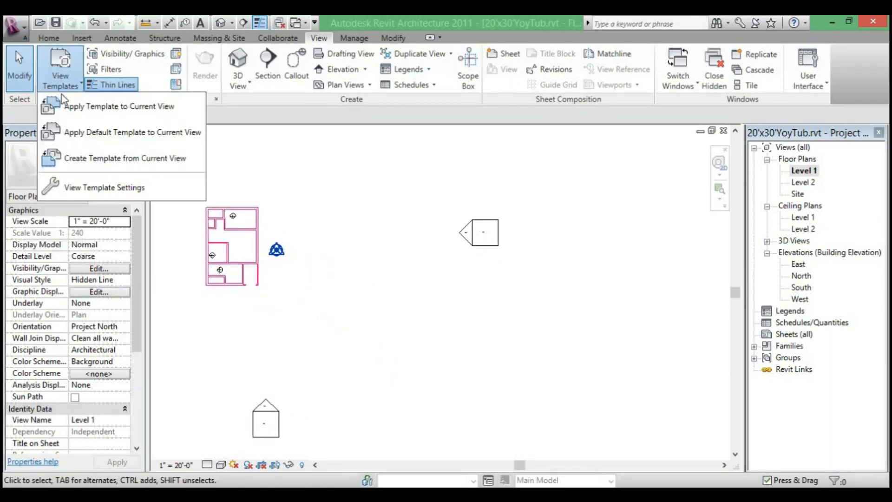
pyautogui.click(155, 160)
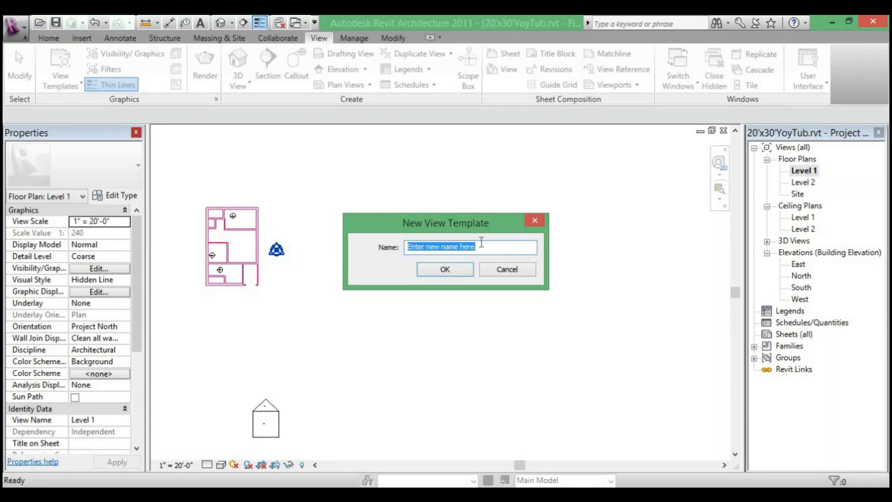
pyautogui.write('S')
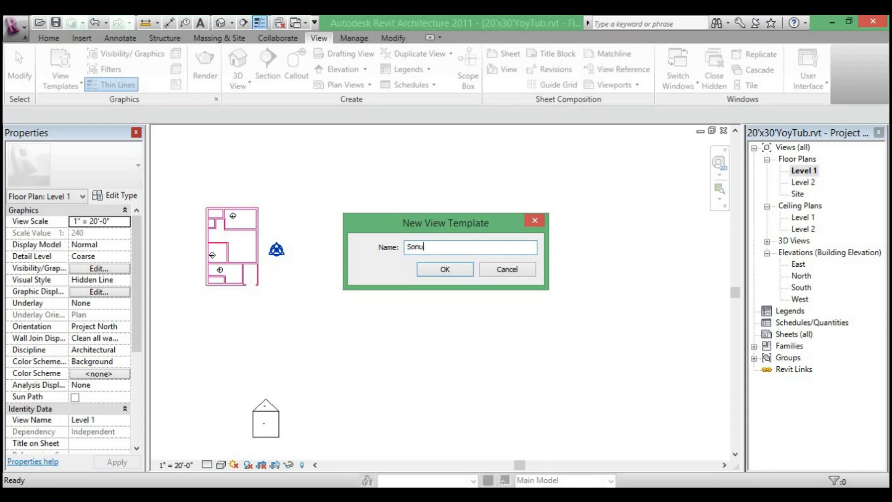
pyautogui.write('onu')
pyautogui.click(440, 269)
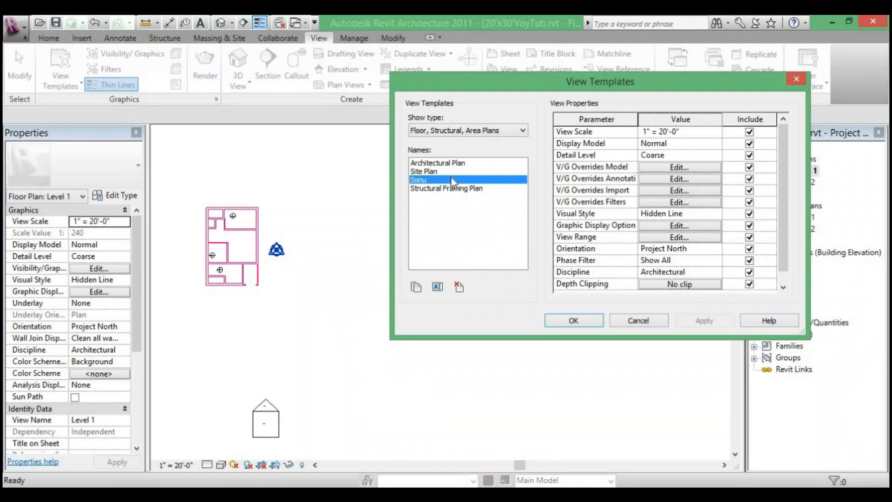
# Review the new template's view scale options and compare its properties with the Site Plan and Architectural Plan templates
pyautogui.click(690, 132)
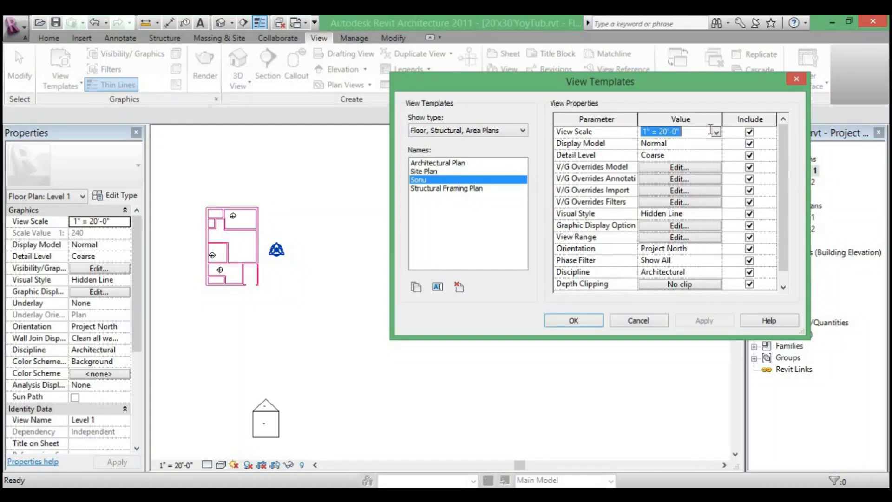
pyautogui.click(716, 133)
pyautogui.click(718, 135)
pyautogui.click(424, 171)
pyautogui.click(426, 162)
pyautogui.click(424, 179)
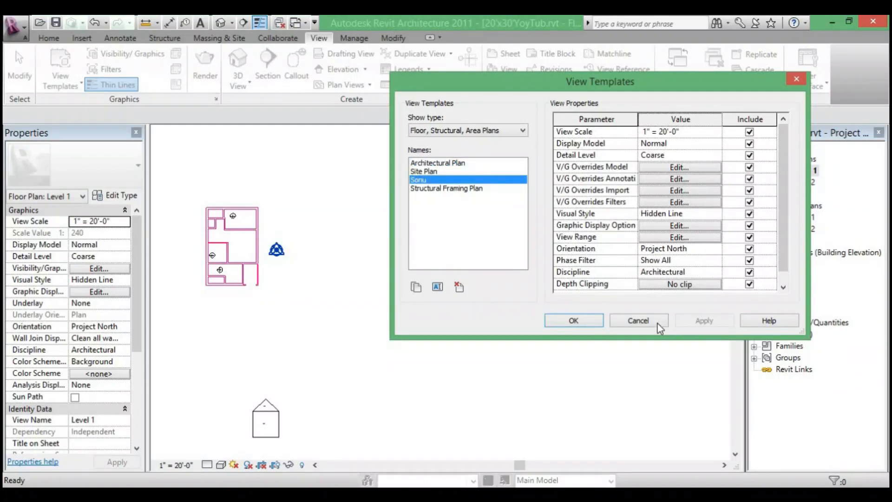
pyautogui.click(583, 320)
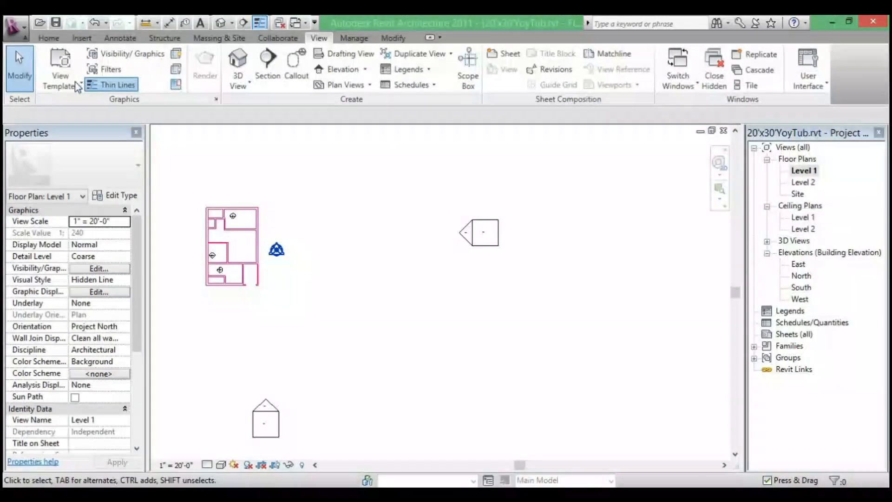
# Examine the project's full list of view templates in View Template Settings, including the newly created template's properties
pyautogui.click(74, 85)
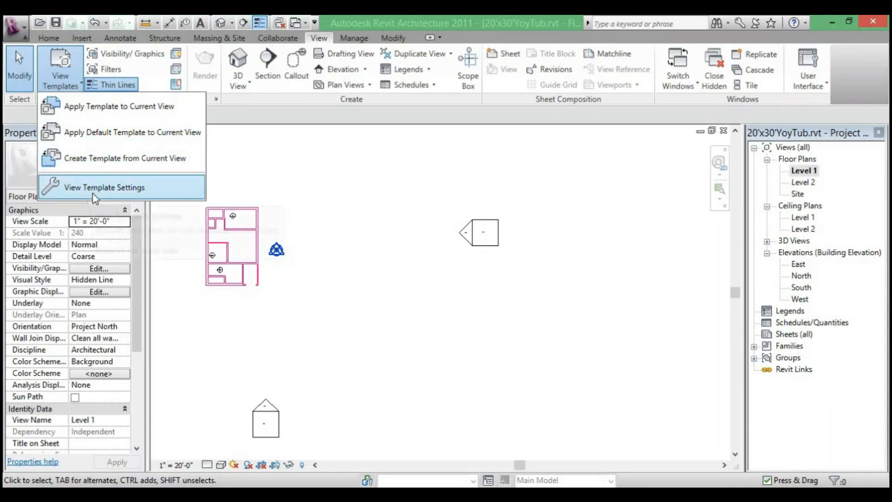
pyautogui.click(144, 188)
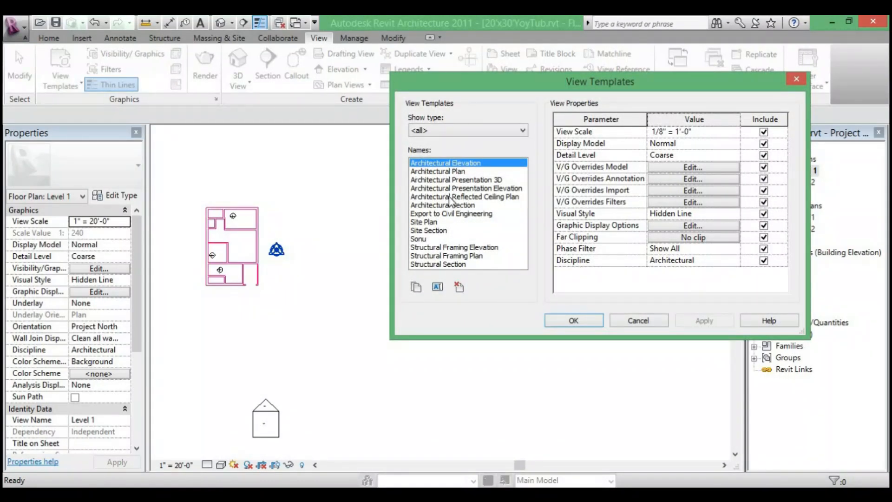
pyautogui.scroll(-2, 449, 197)
pyautogui.scroll(2, 449, 196)
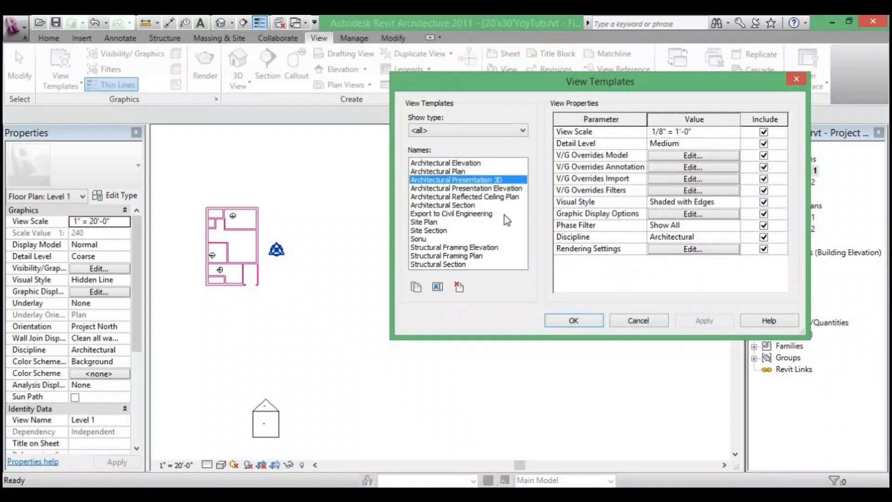
pyautogui.click(431, 239)
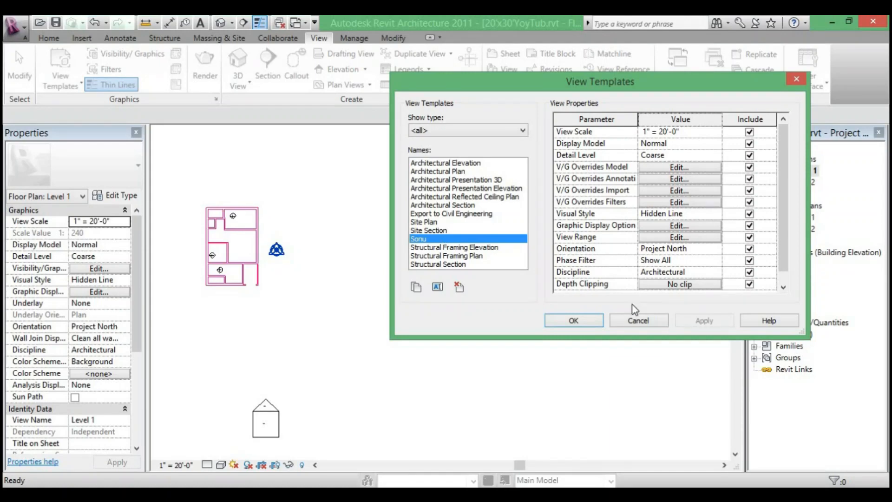
pyautogui.click(586, 320)
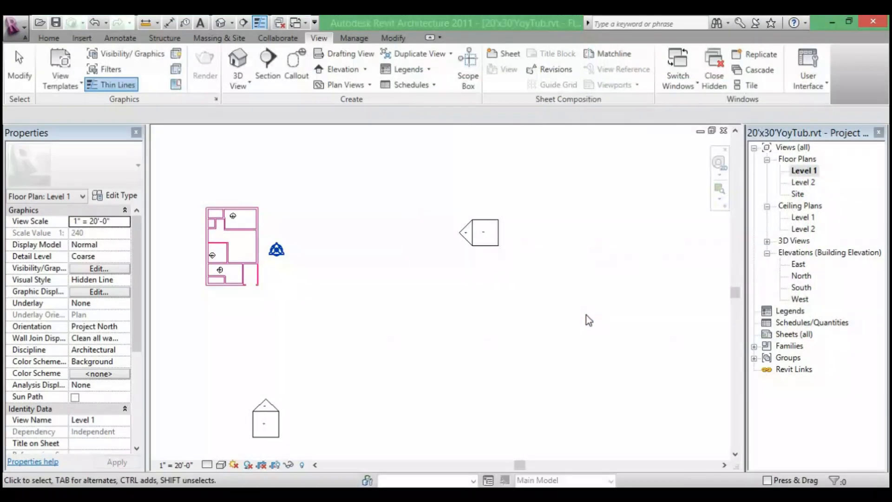
# View the Level 2 floor plan, then return to the Level 1 floor plan
pyautogui.scroll(-1, 442, 267)
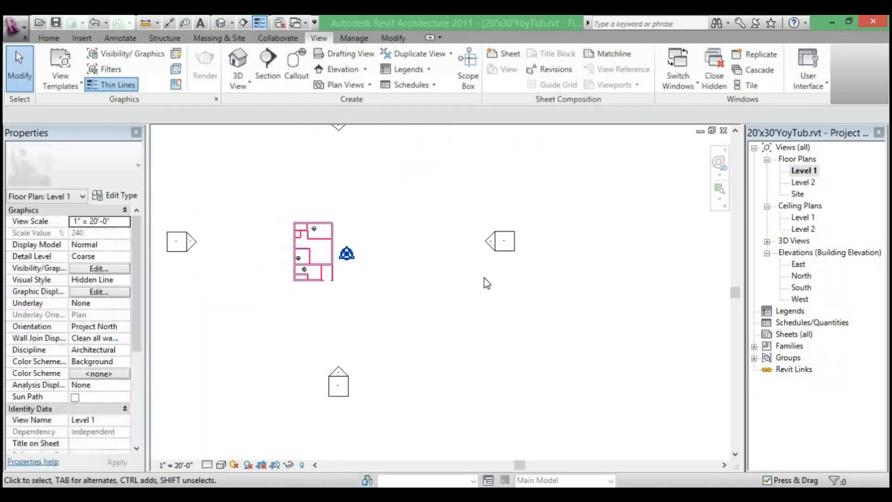
pyautogui.doubleClick(803, 183)
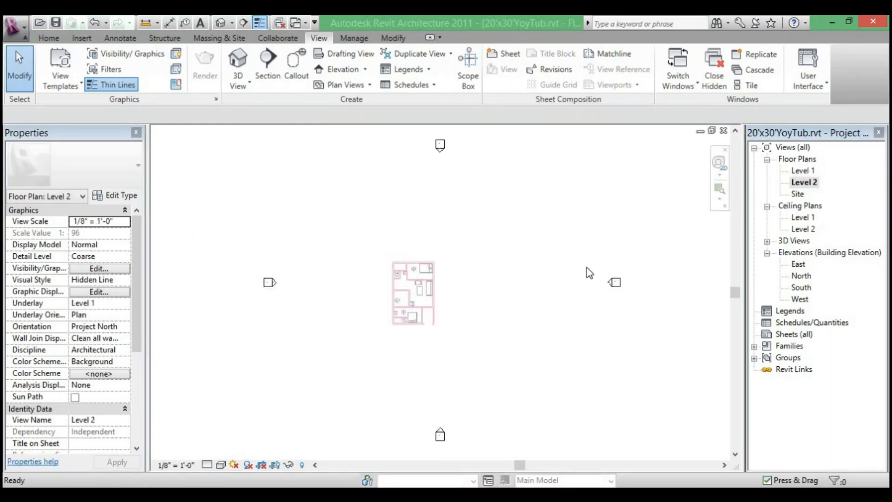
pyautogui.doubleClick(796, 172)
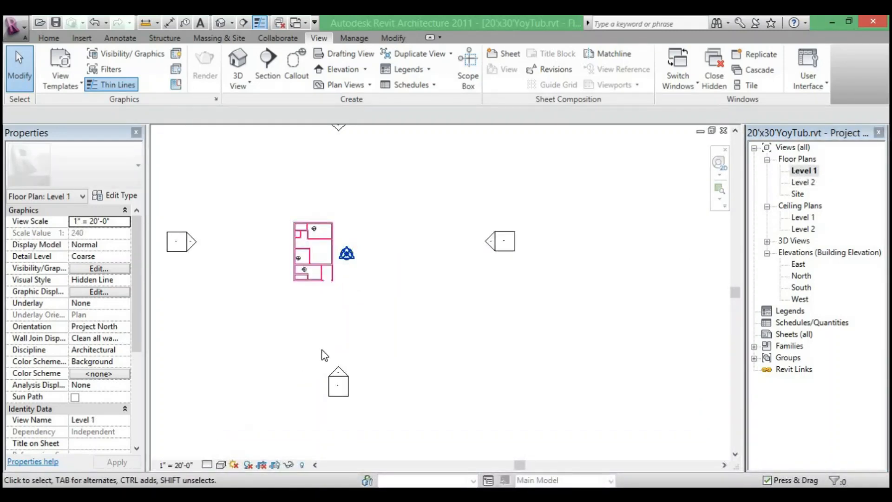
pyautogui.moveTo(334, 295); pyautogui.dragTo(325, 404, button='middle')
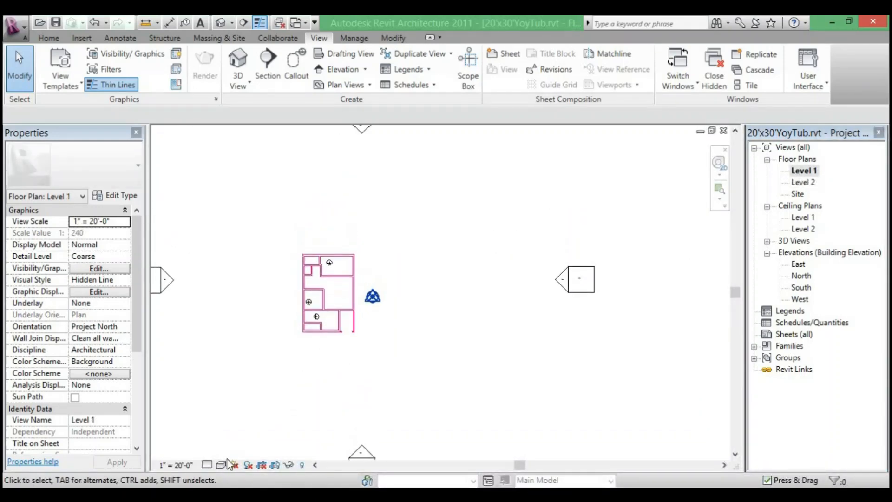
# Set the Level 1 plan's visual style to Realistic and turn on the sun path using the specified project location, date and time
pyautogui.click(221, 463)
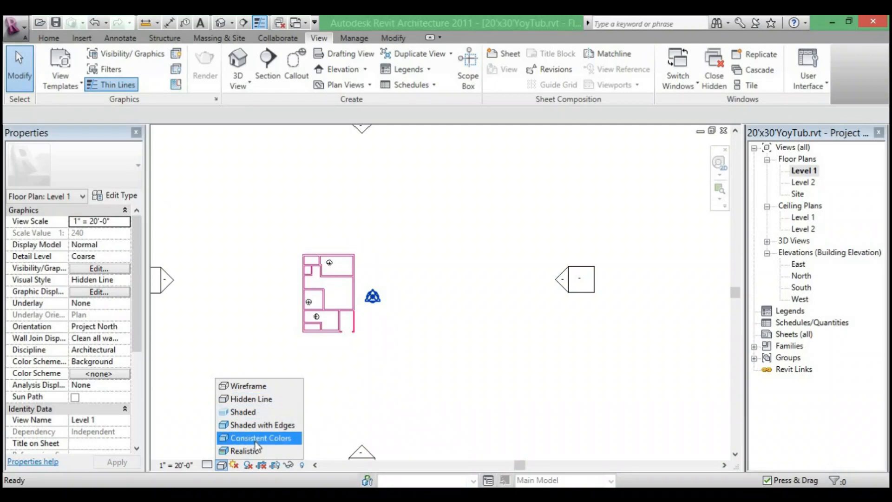
pyautogui.click(256, 450)
pyautogui.click(234, 465)
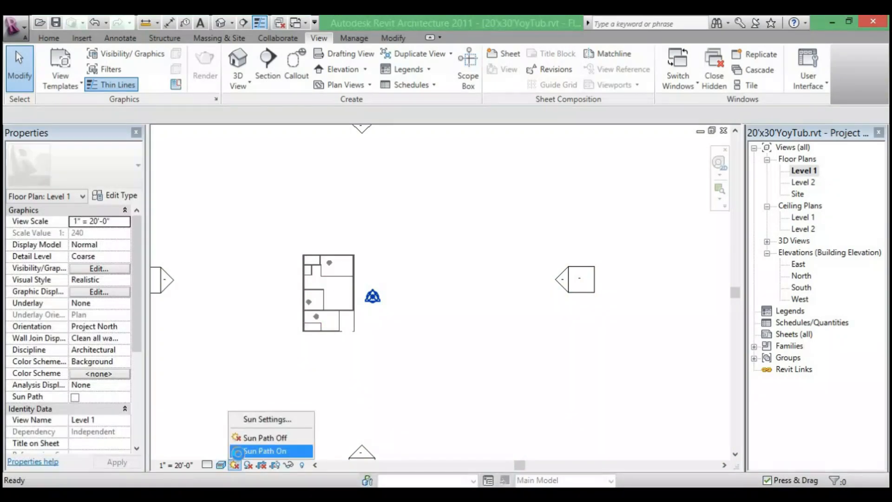
pyautogui.click(250, 451)
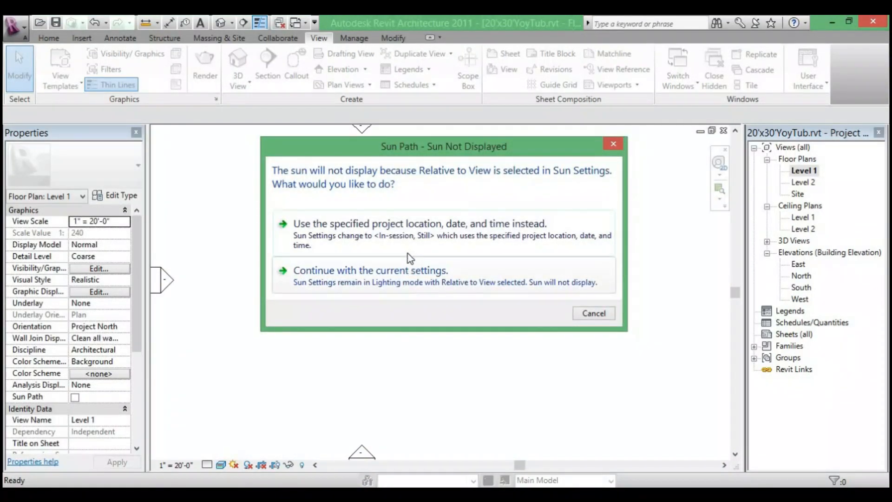
pyautogui.click(407, 237)
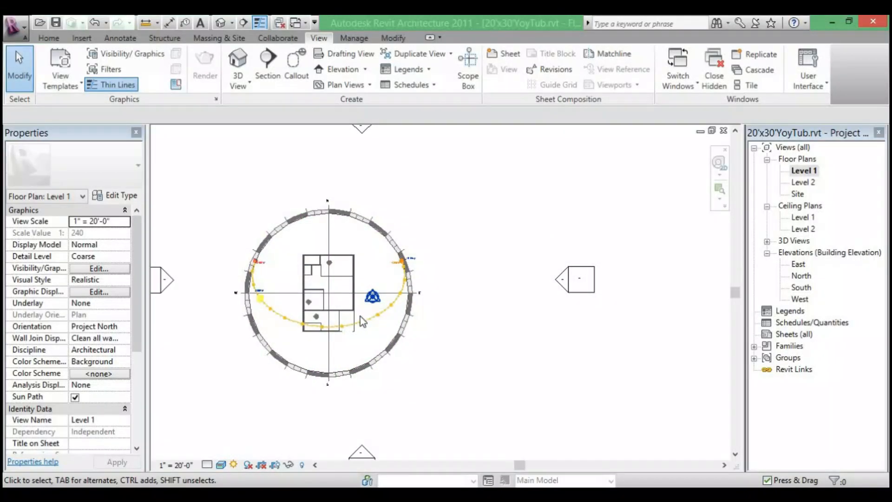
# Turn on shadows in the Level 1 plan to inspect them, then turn them off again
pyautogui.click(248, 464)
pyautogui.click(261, 451)
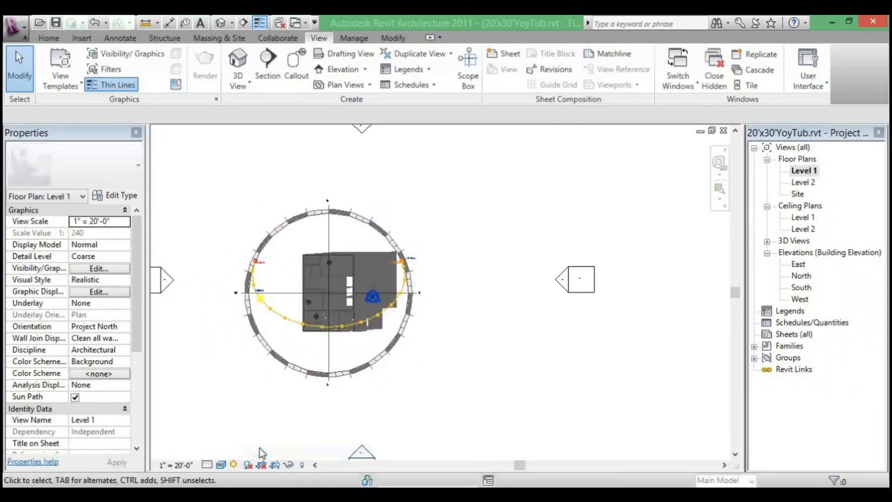
pyautogui.scroll(3, 361, 282)
pyautogui.scroll(-3, 361, 280)
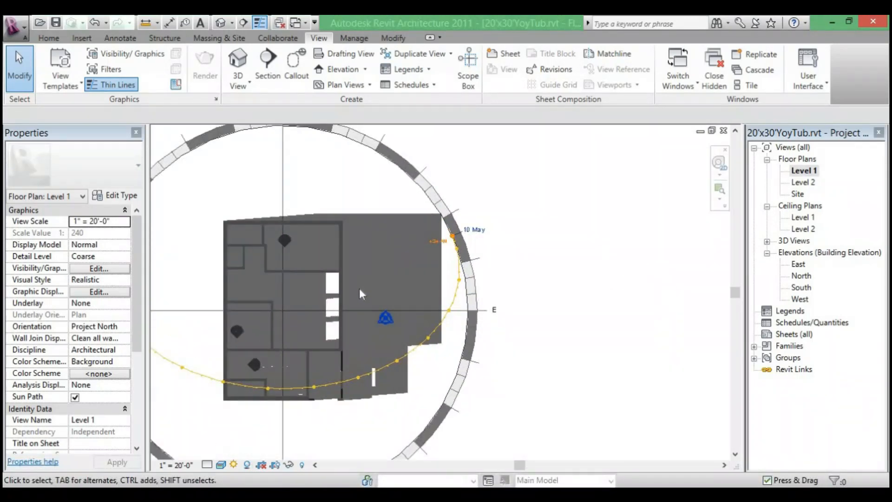
pyautogui.click(249, 464)
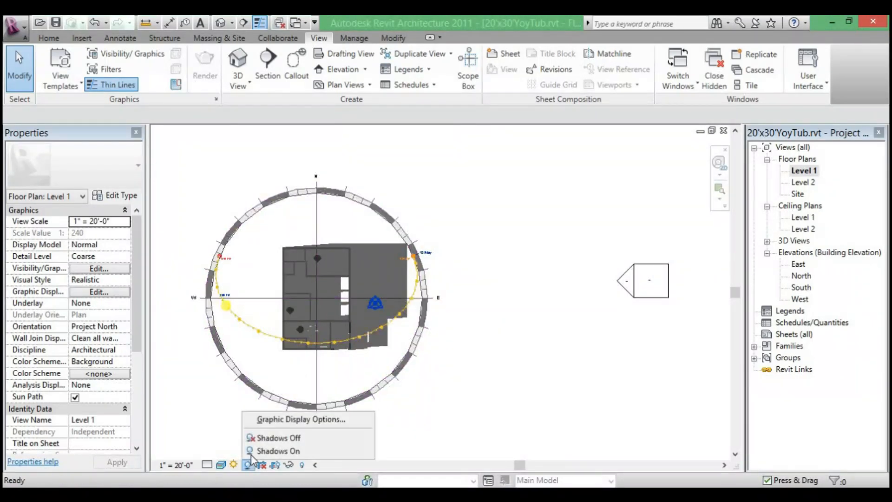
pyautogui.click(261, 438)
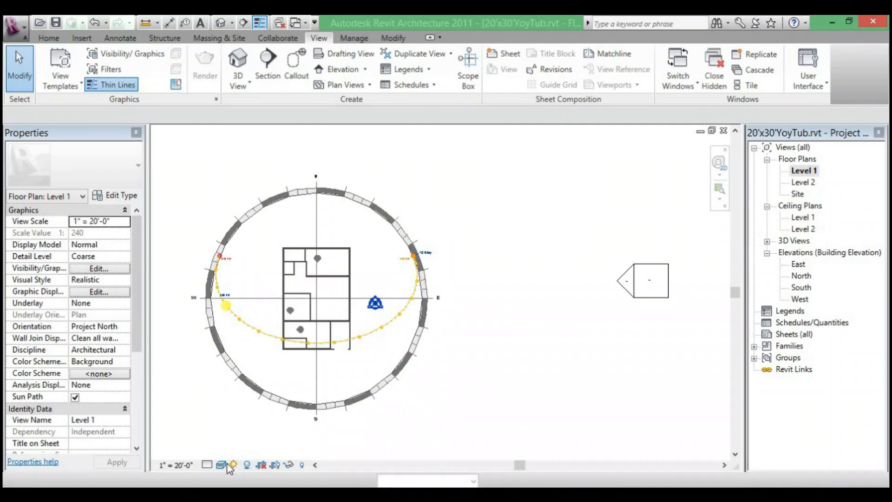
# Set the Level 1 plan's visual style to Shaded and inspect the walls within the sun path
pyautogui.click(221, 465)
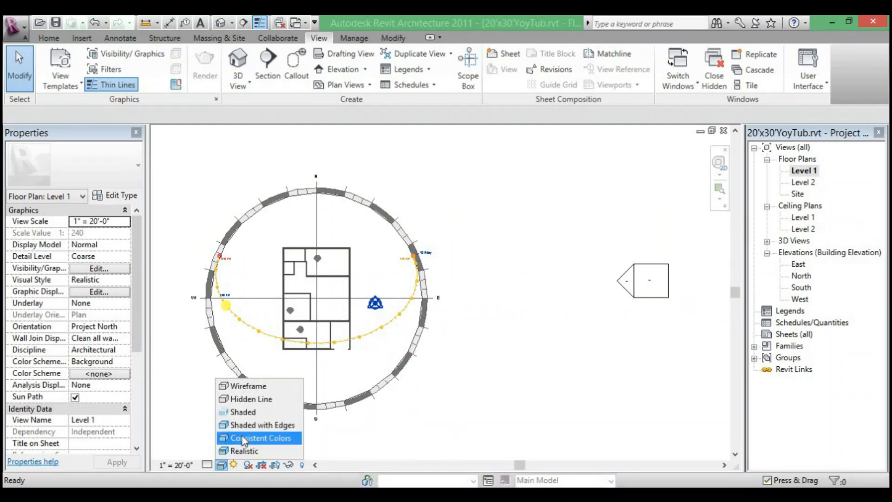
pyautogui.click(253, 412)
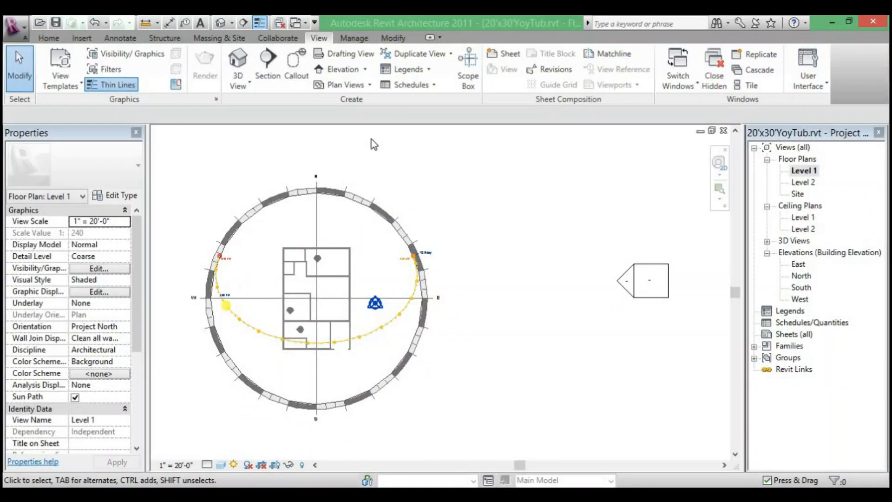
pyautogui.scroll(2, 321, 227)
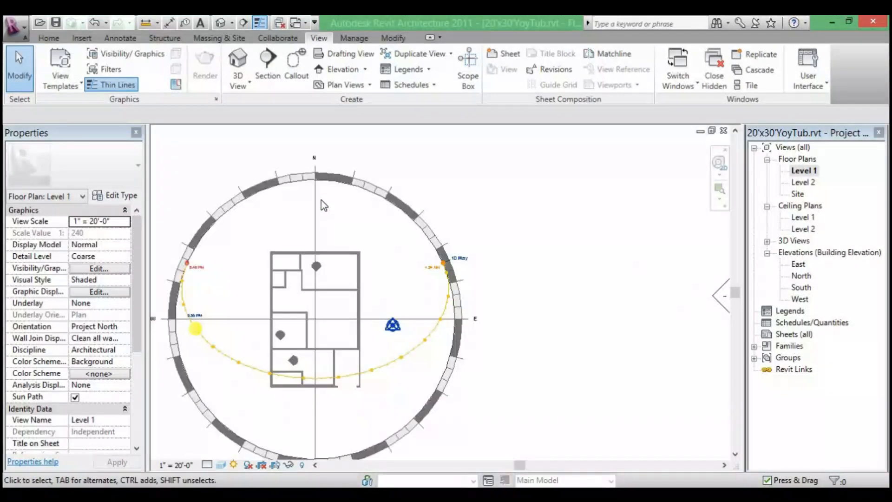
pyautogui.scroll(-3, 322, 205)
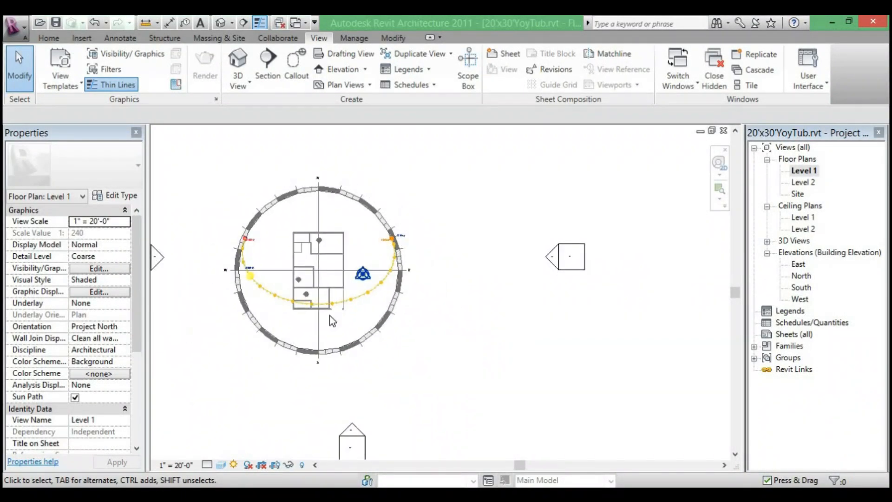
# Review the project's Object Styles and the Level 1 plan's Visibility/Graphic Overrides without changing either
pyautogui.click(362, 39)
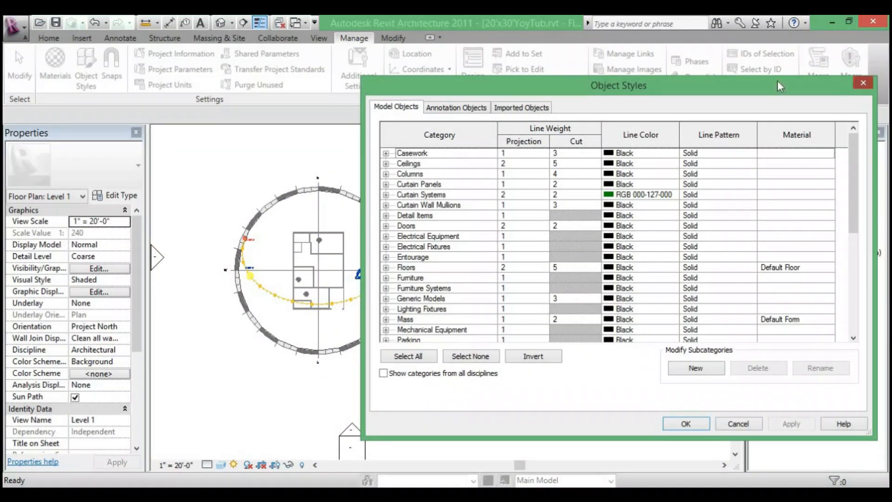
pyautogui.click(863, 83)
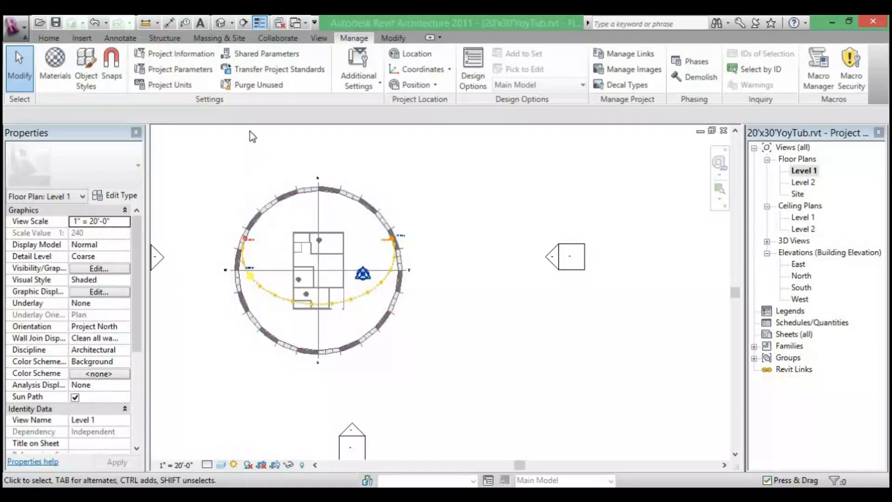
pyautogui.click(319, 38)
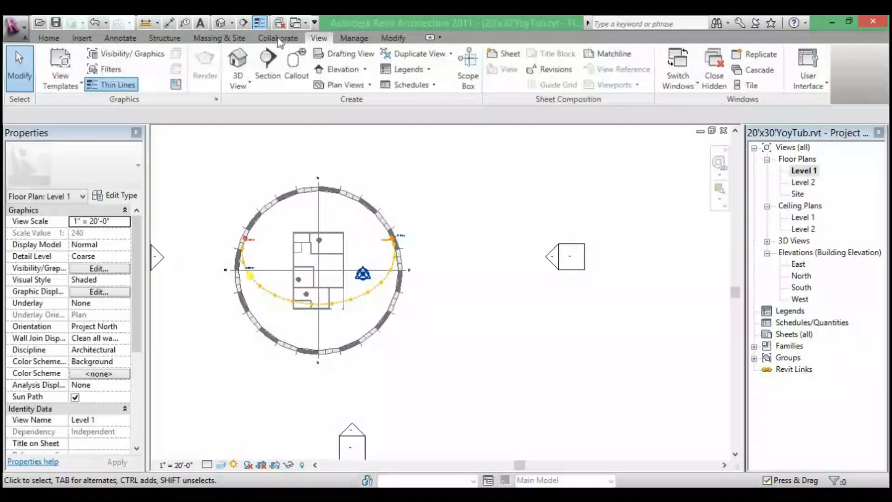
pyautogui.click(135, 53)
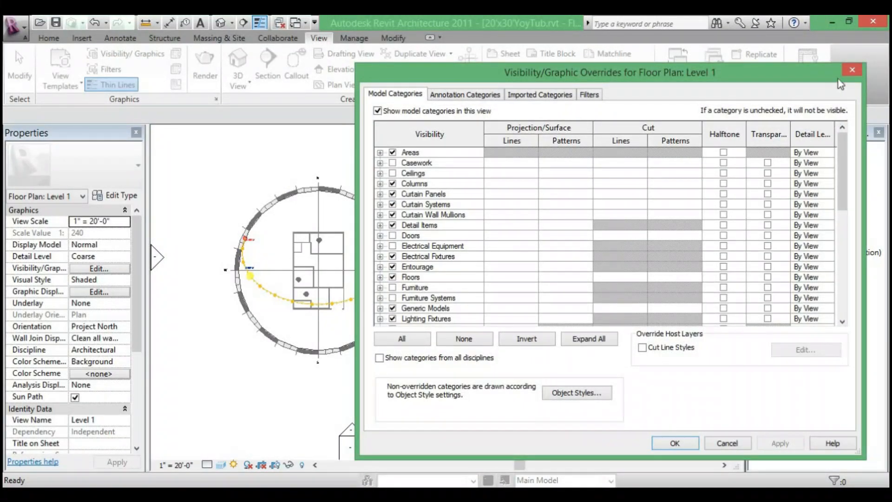
pyautogui.click(852, 71)
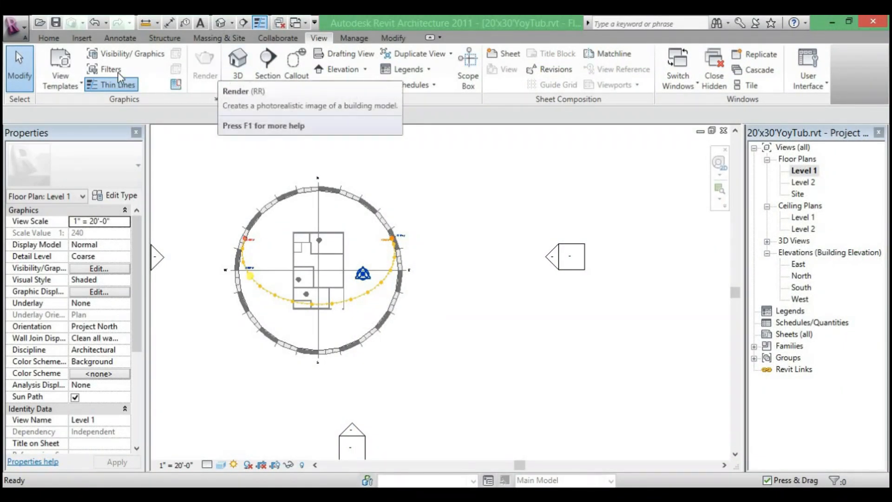
pyautogui.click(54, 82)
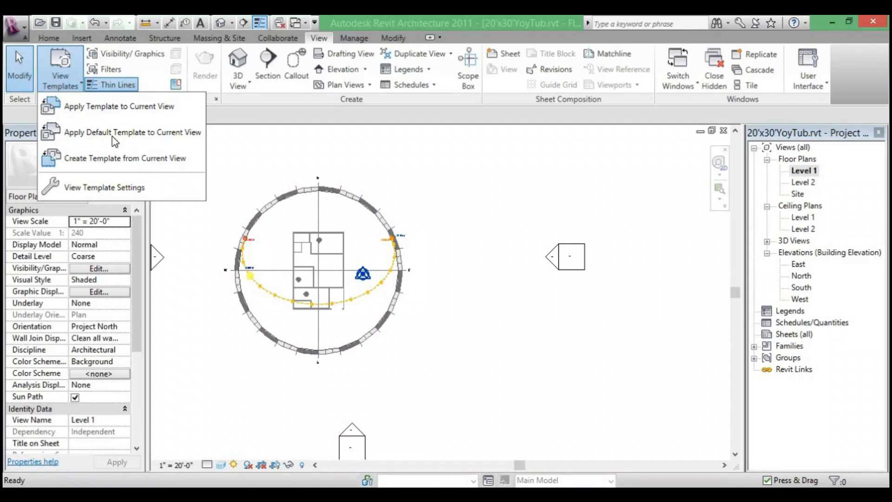
pyautogui.click(283, 153)
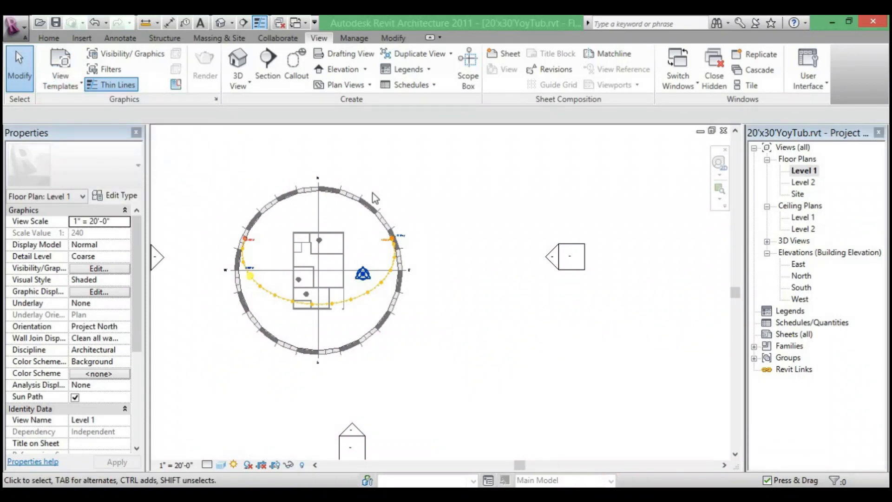